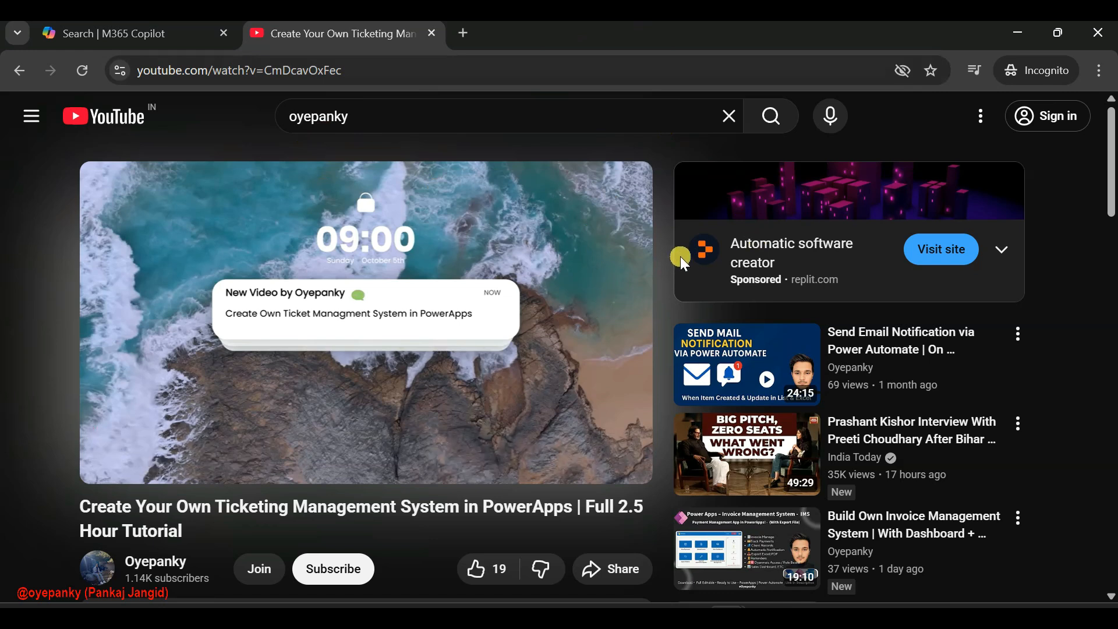
Examine the ticketing system video's description on YouTube and the contents of the UnZip Me - IT Help Desk folder
scroll(680, 256, down, 3)
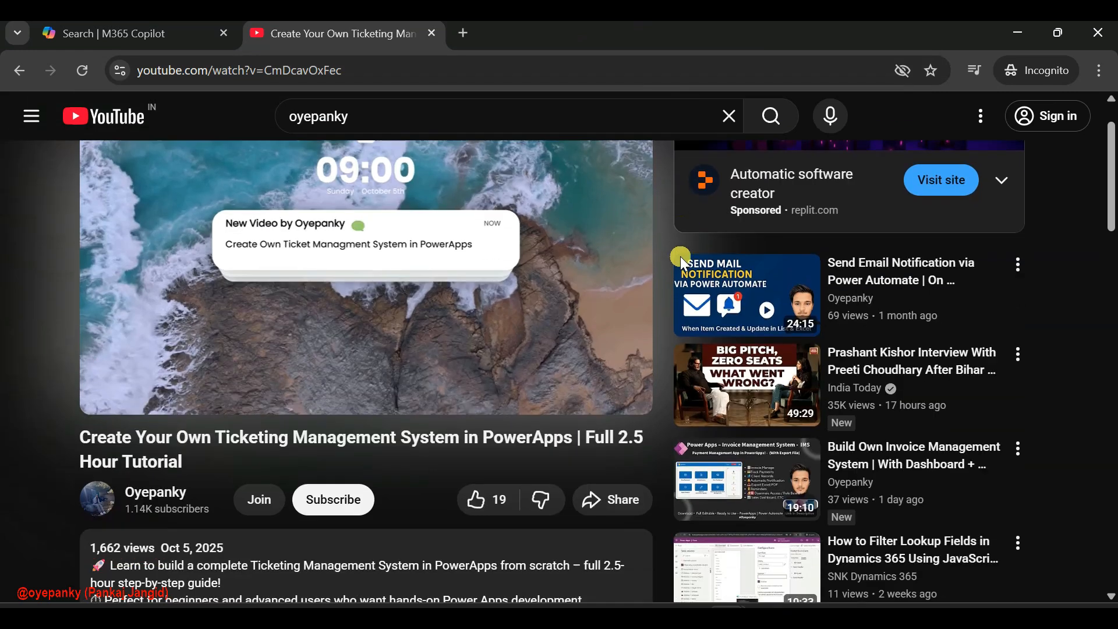
scroll(189, 209, up, 2)
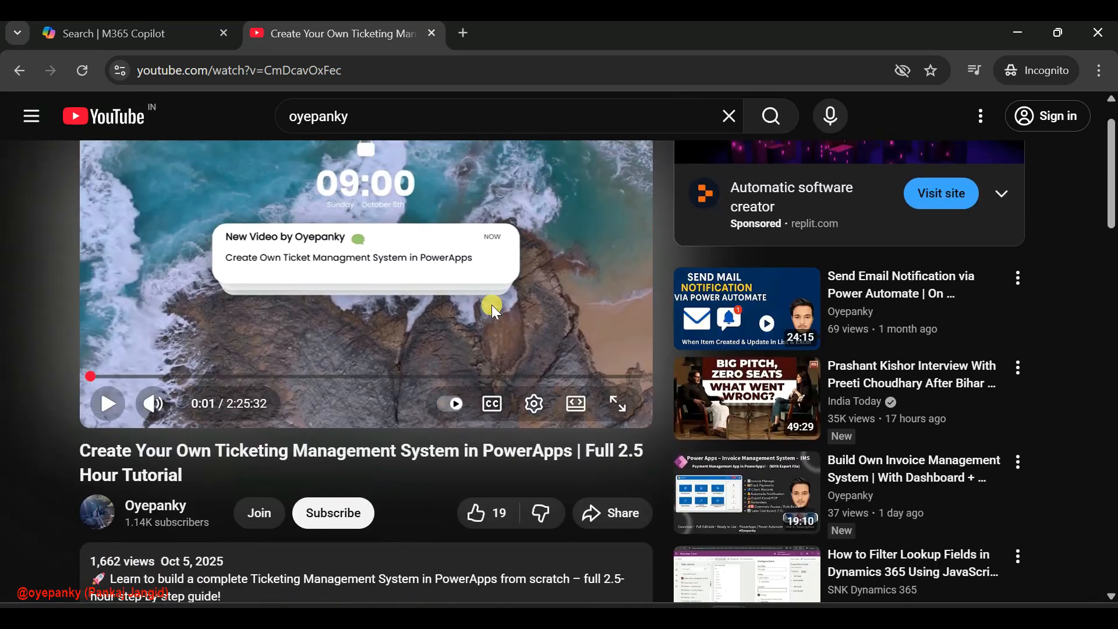
scroll(491, 302, down, 3)
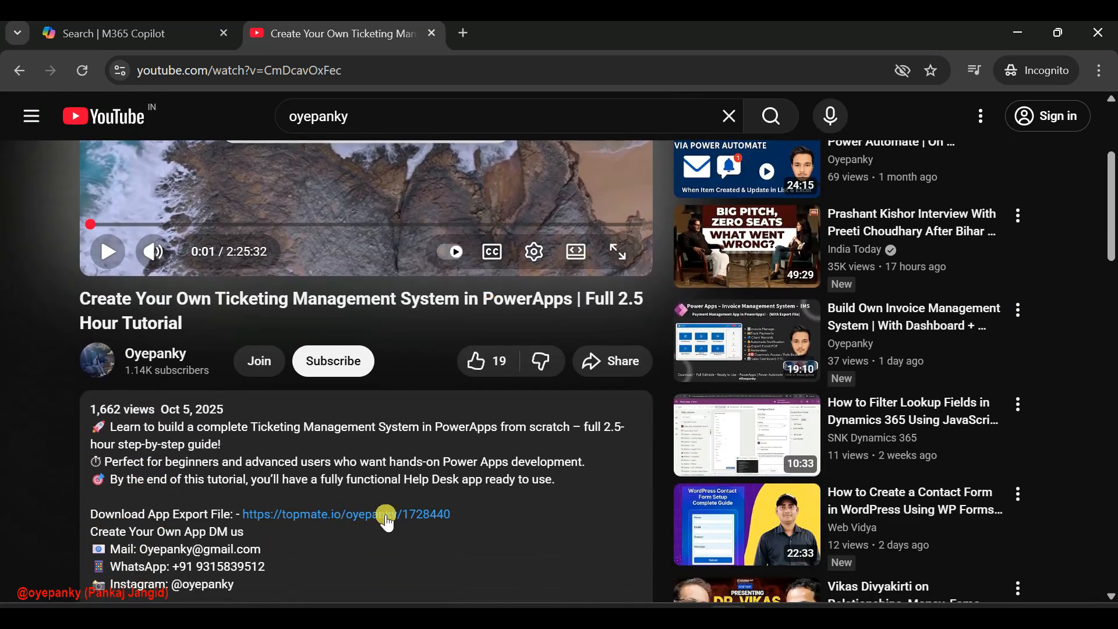
scroll(460, 400, up, 3)
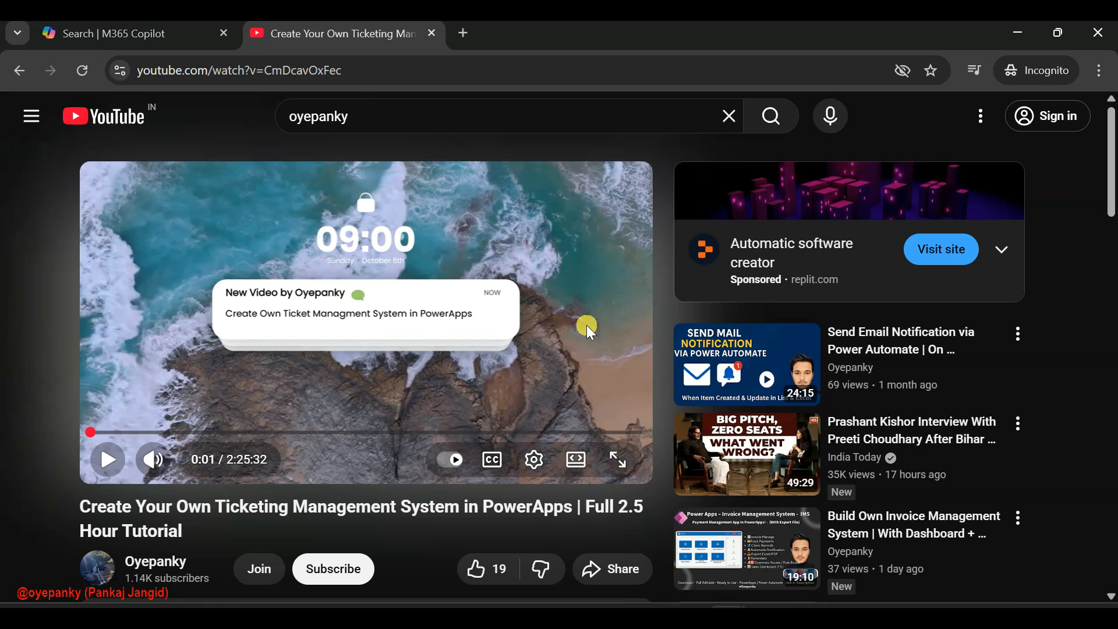
click(583, 618)
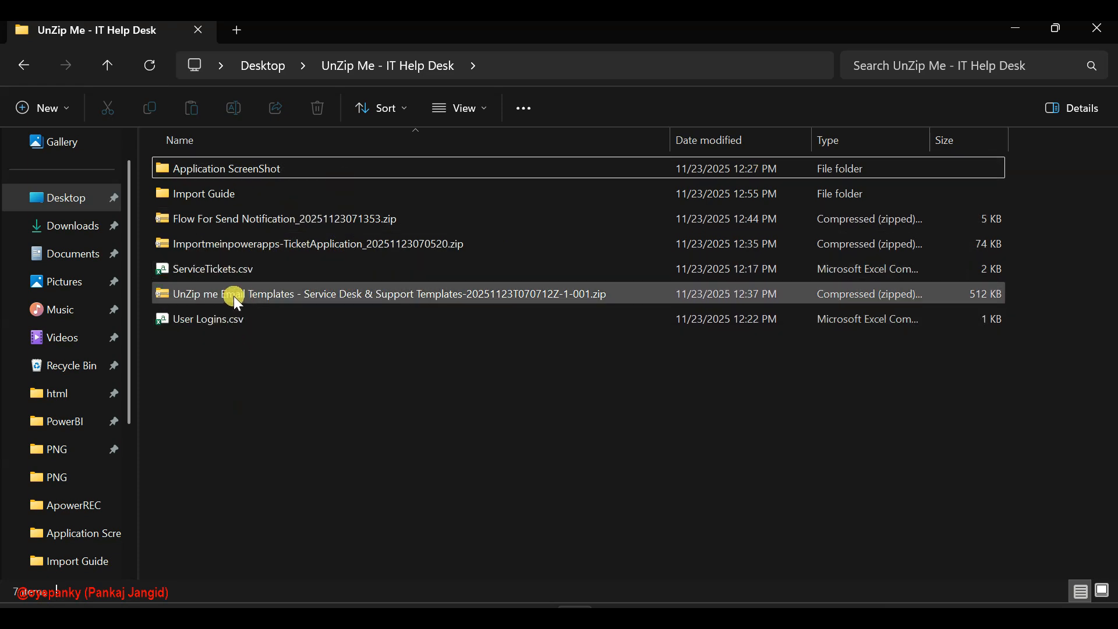
click(1019, 34)
Open the Microsoft 365 portal in a new browser tab, search for "power" and launch Power Apps
click(460, 34)
text(office)
key(Return)
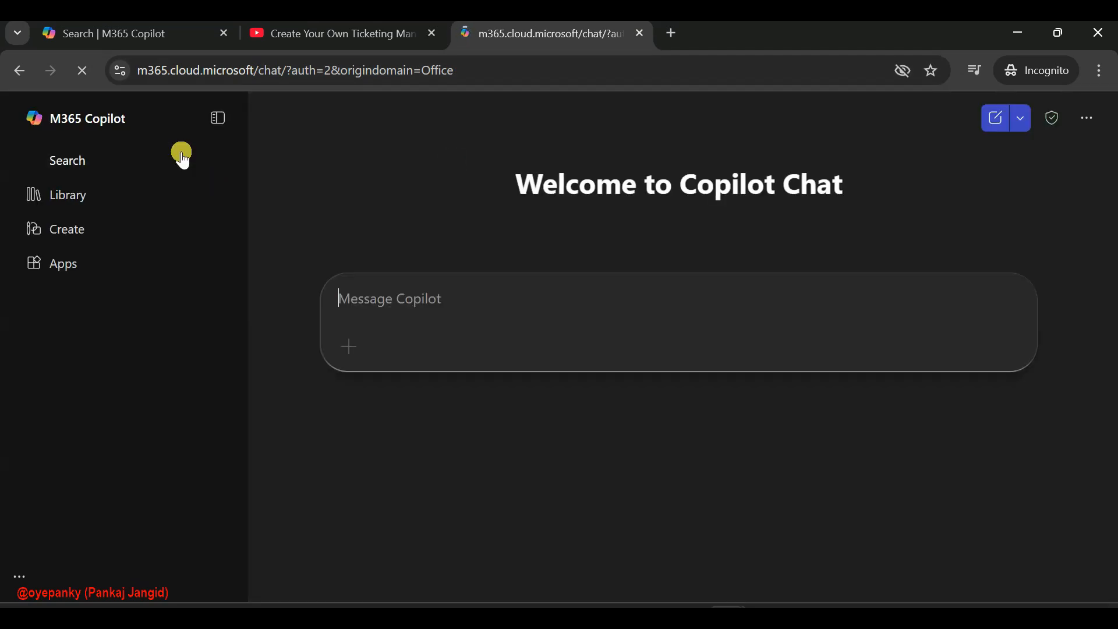
click(107, 161)
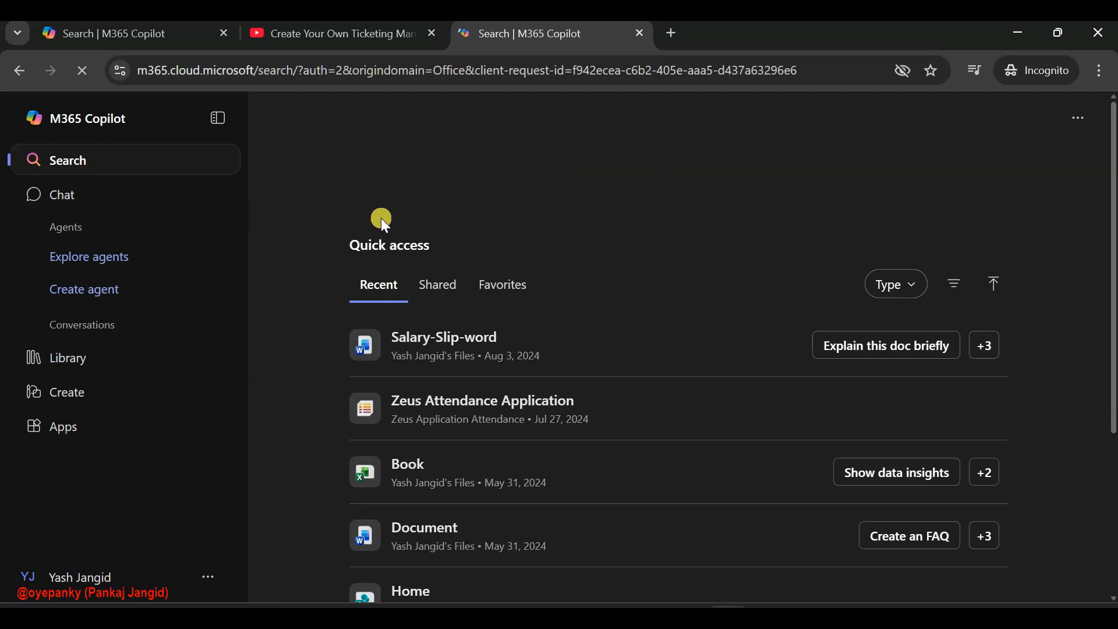
click(456, 195)
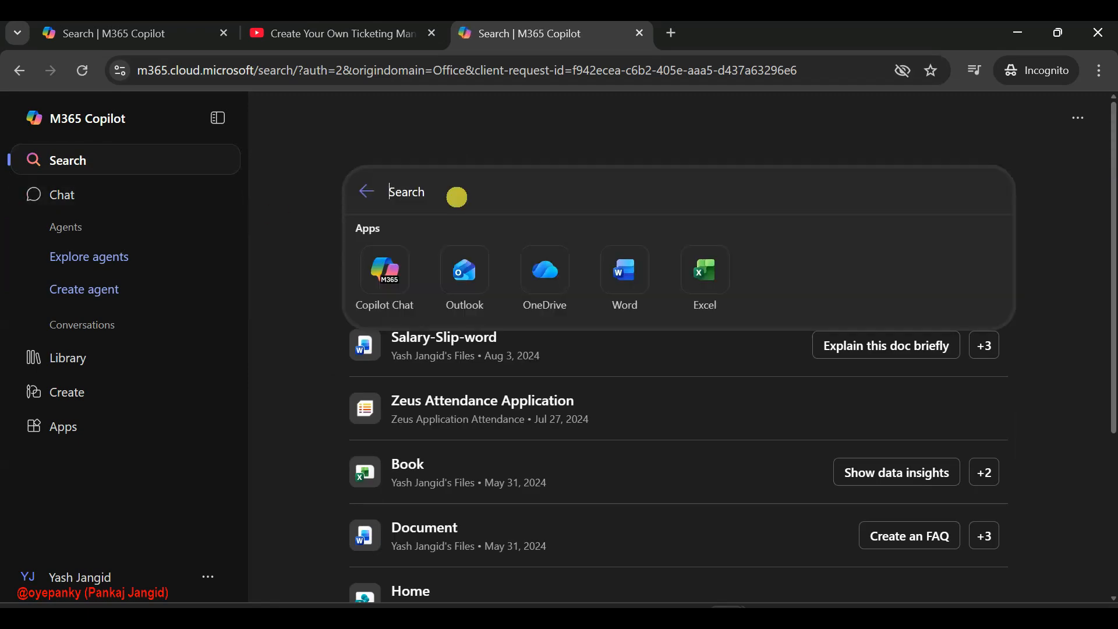
text(power)
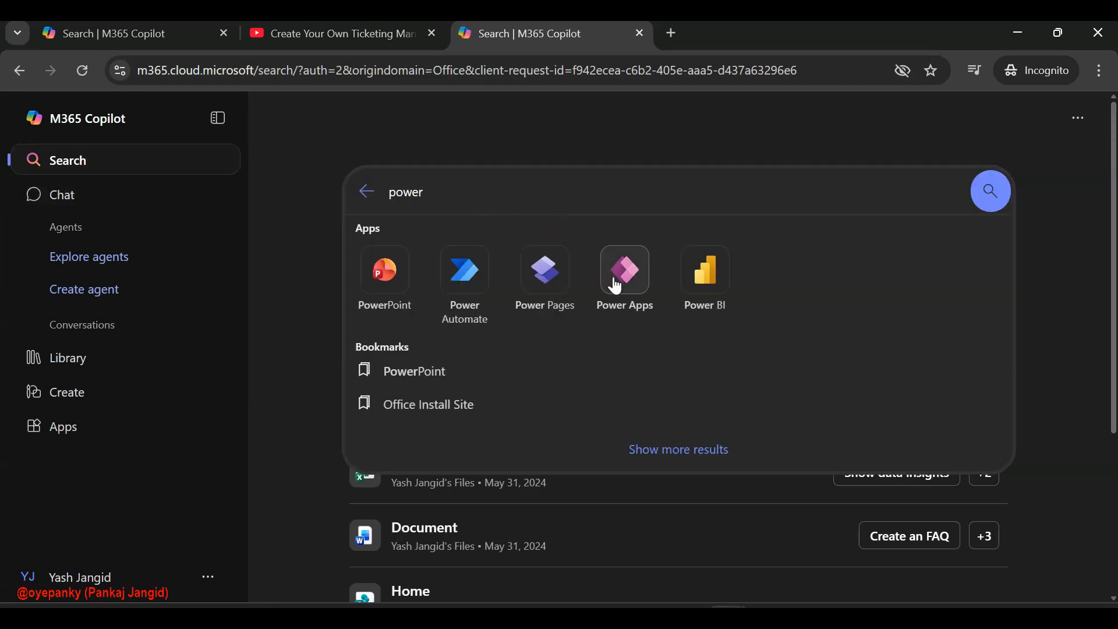
click(622, 266)
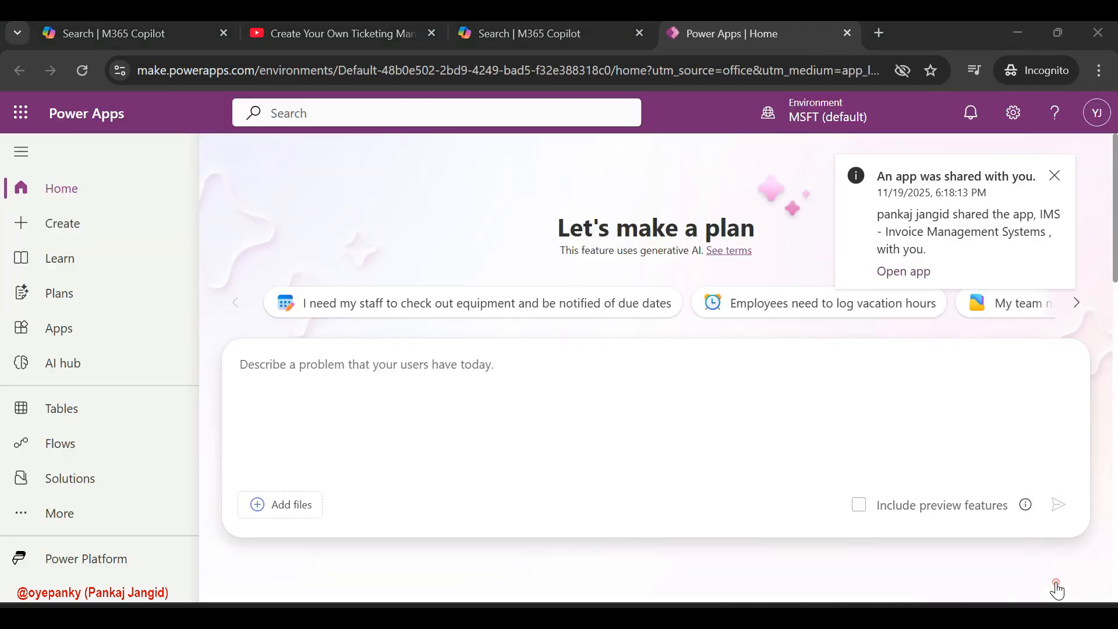
From the Apps page, upload the package Importmeinpowerapps-TicketApplication_20251123070520.zip for import
click(114, 332)
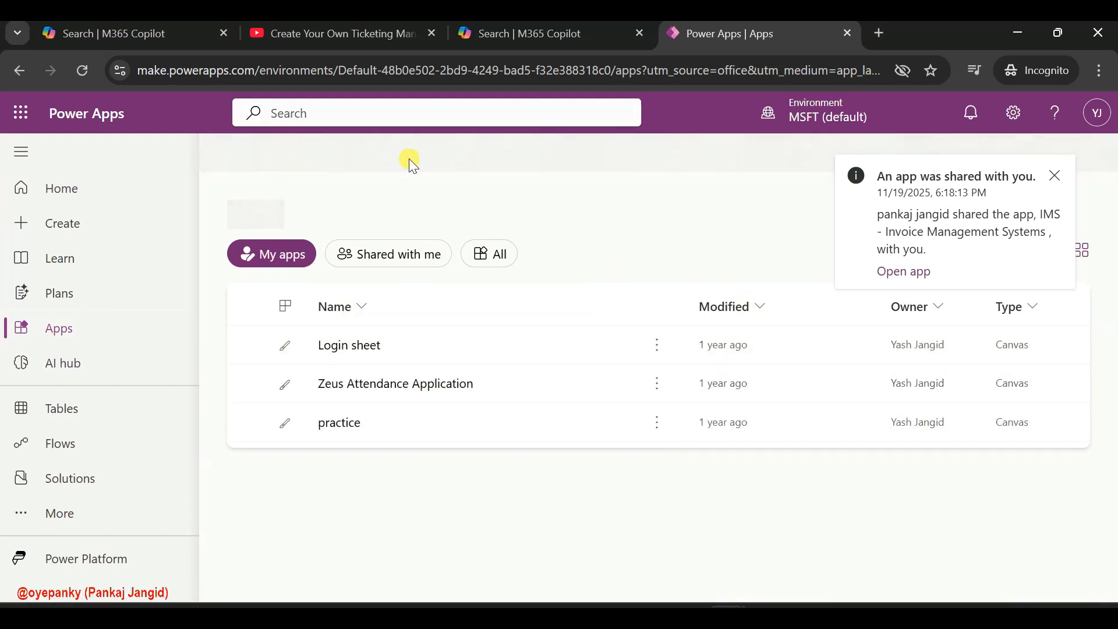
click(1057, 173)
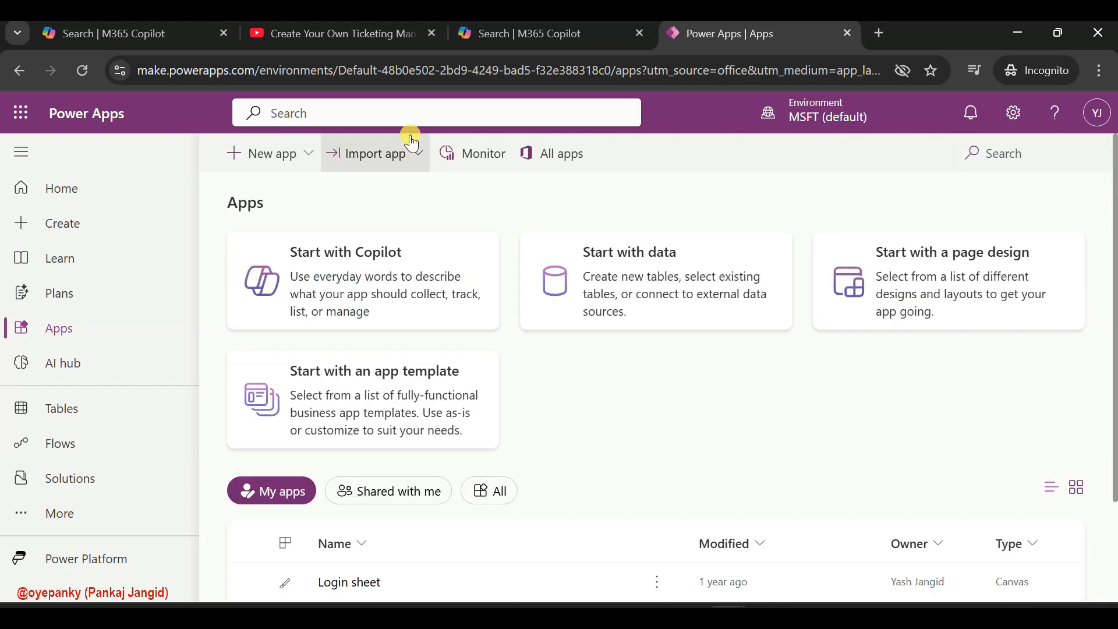
click(344, 152)
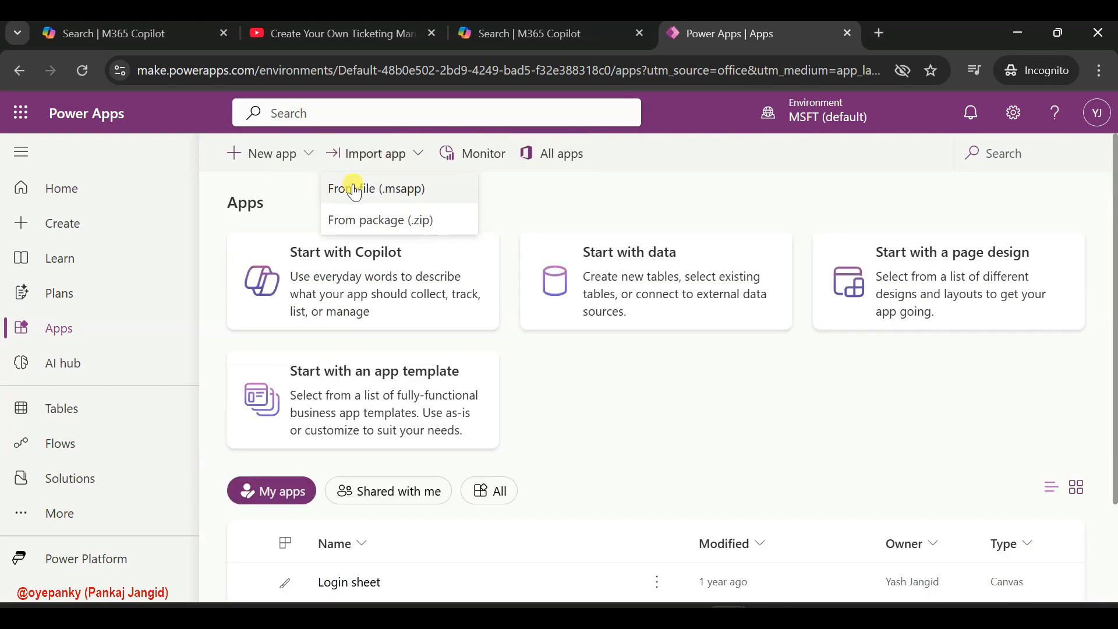
click(384, 221)
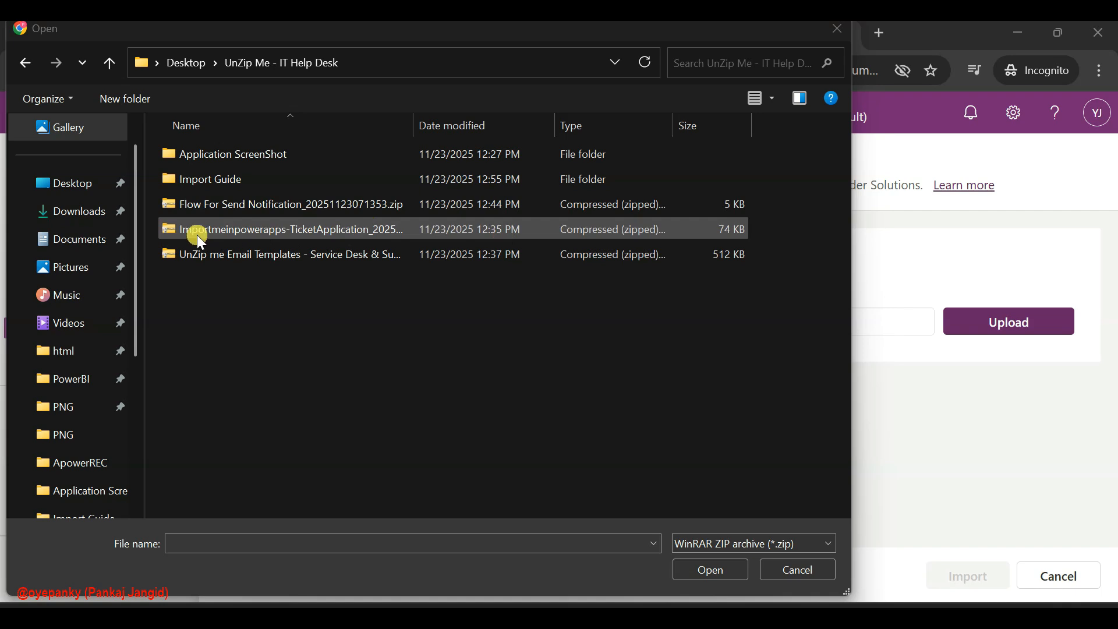
click(299, 230)
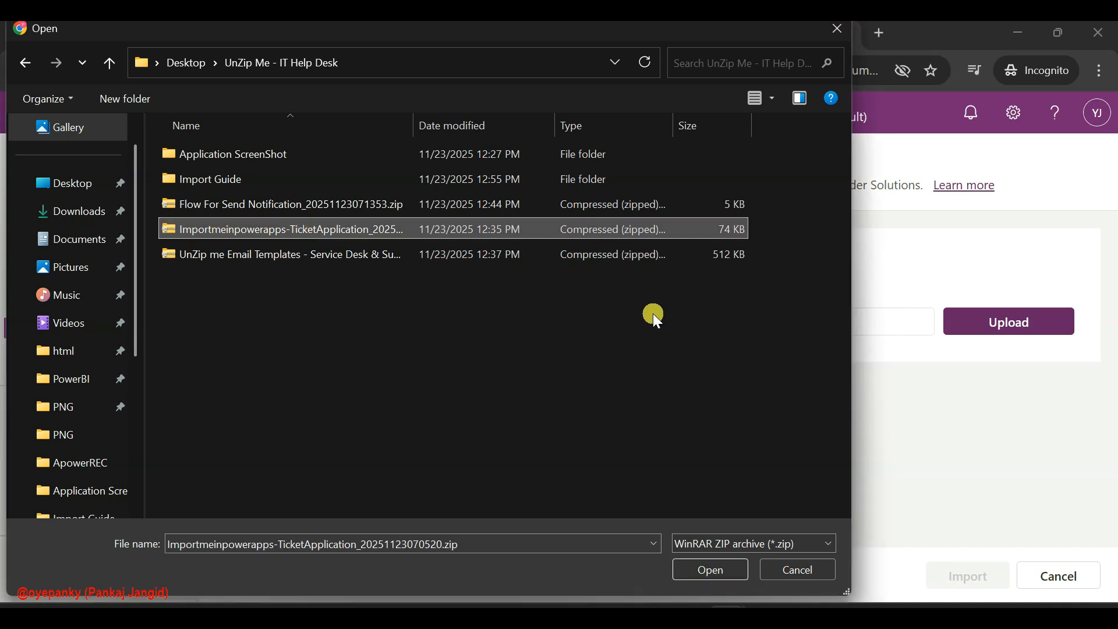
click(703, 570)
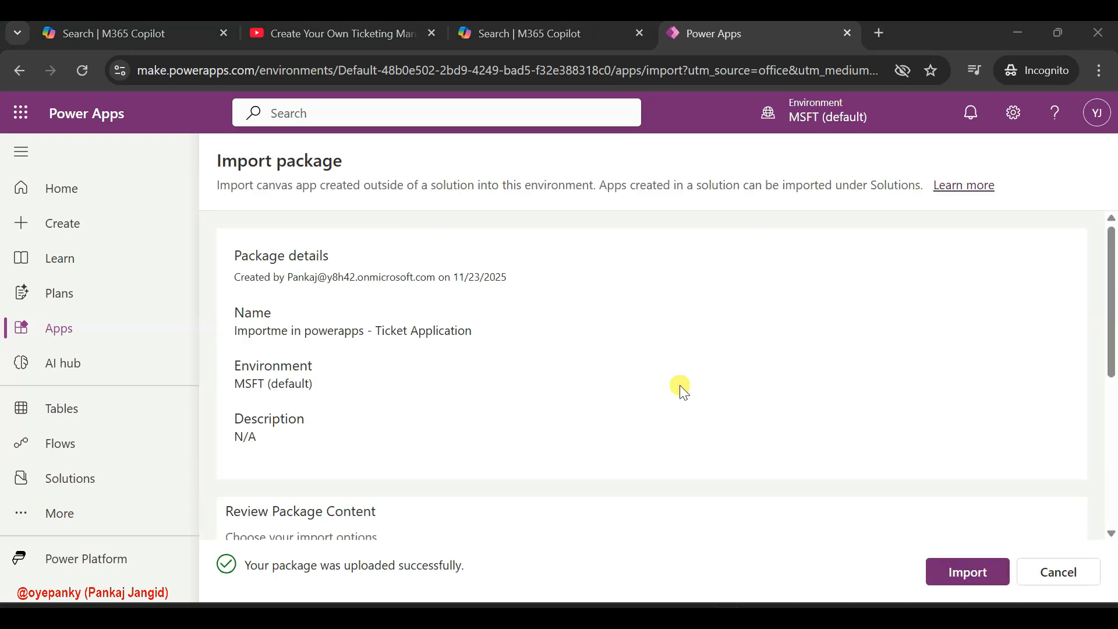
Review the New App Ticket resource's comment and import setup, and import the package with Create as new
scroll(595, 412, down, 5)
scroll(595, 412, down, 1)
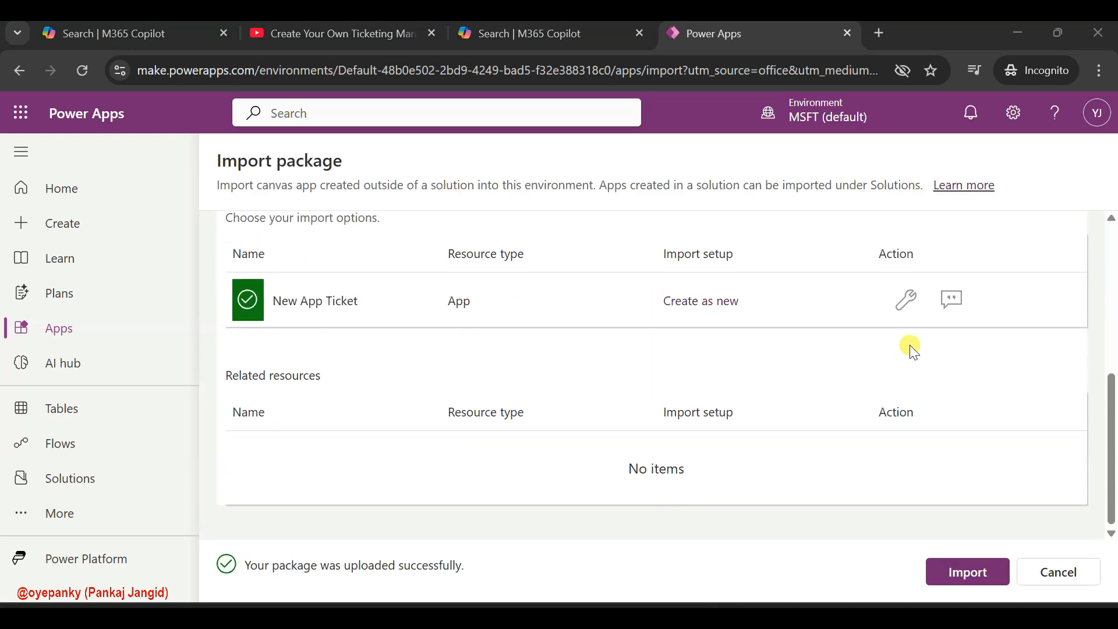
click(942, 309)
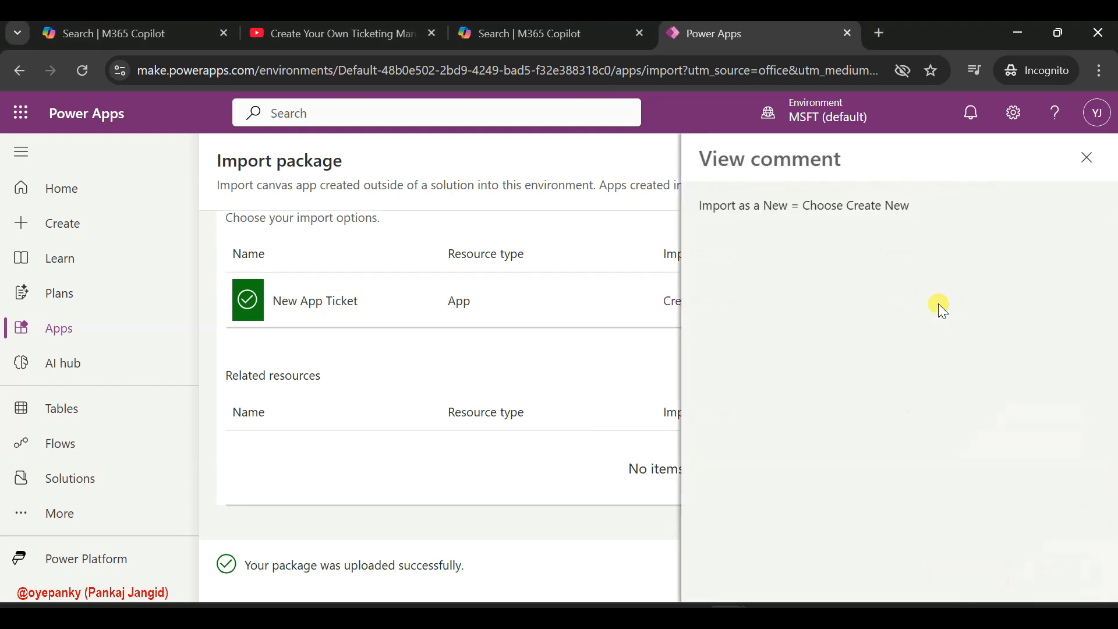
click(1086, 157)
click(903, 295)
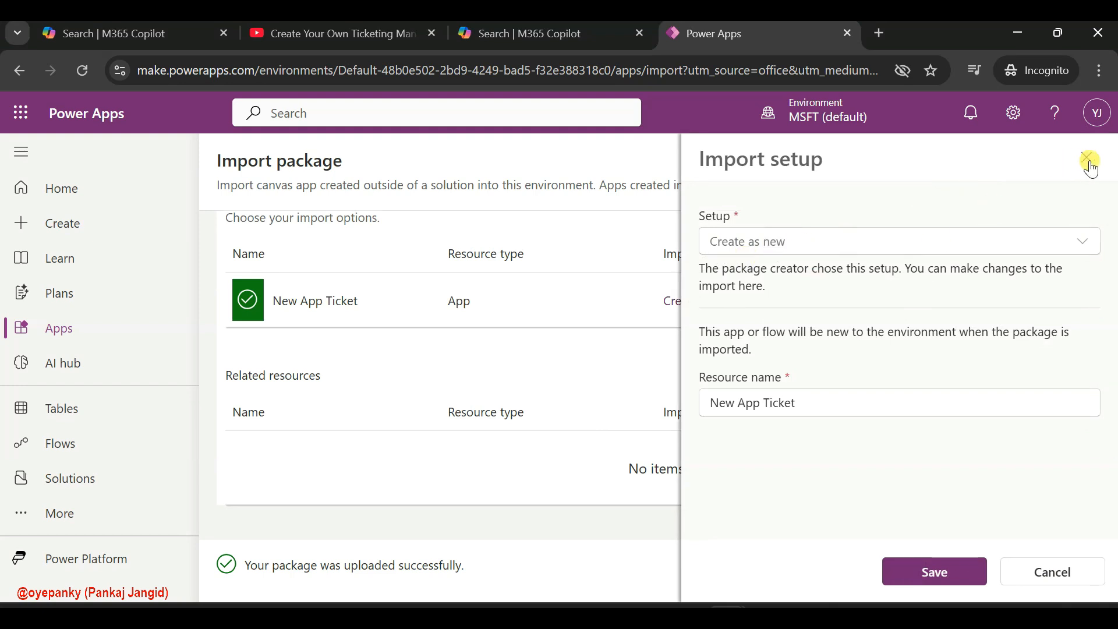
click(1087, 158)
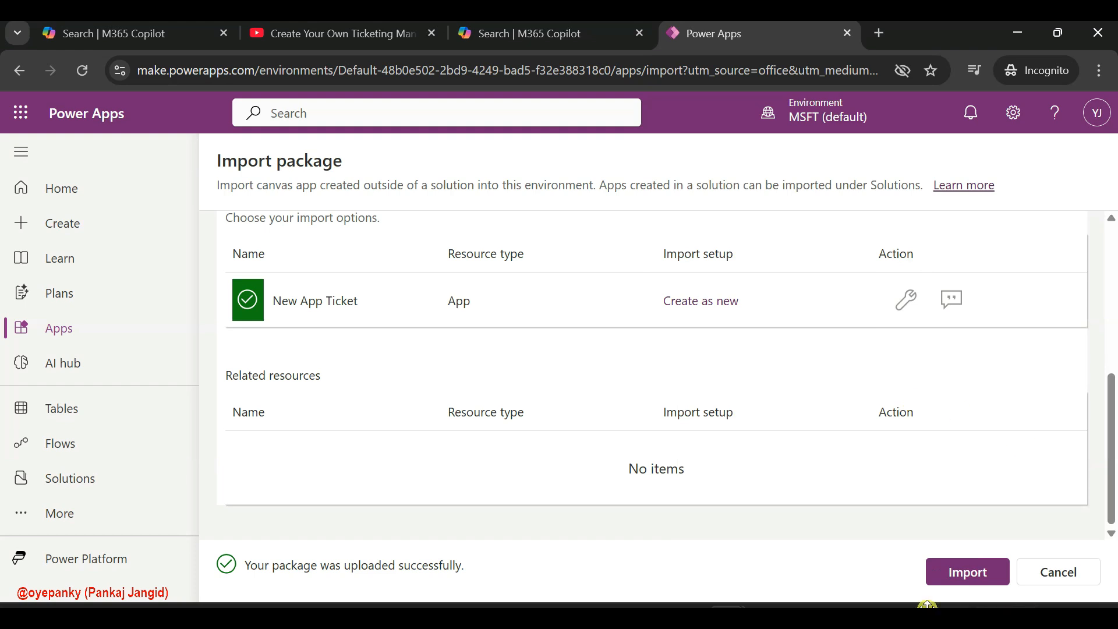
click(975, 580)
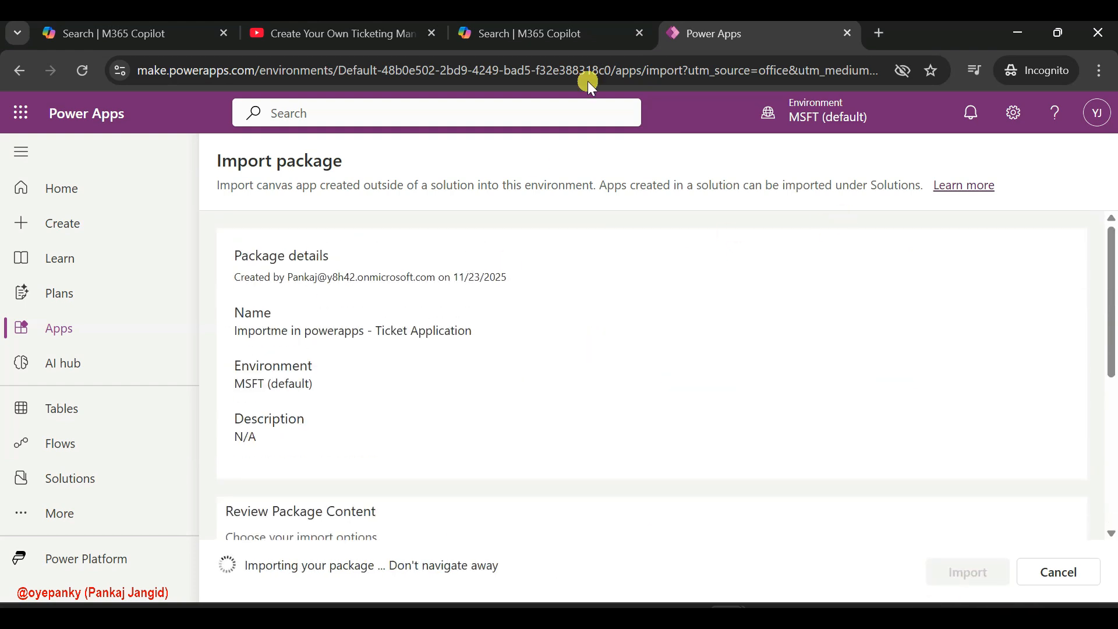
Search Microsoft 365 for "list", launch Microsoft Lists, and check the CSV files in the UnZip Me - IT Help Desk folder
click(600, 23)
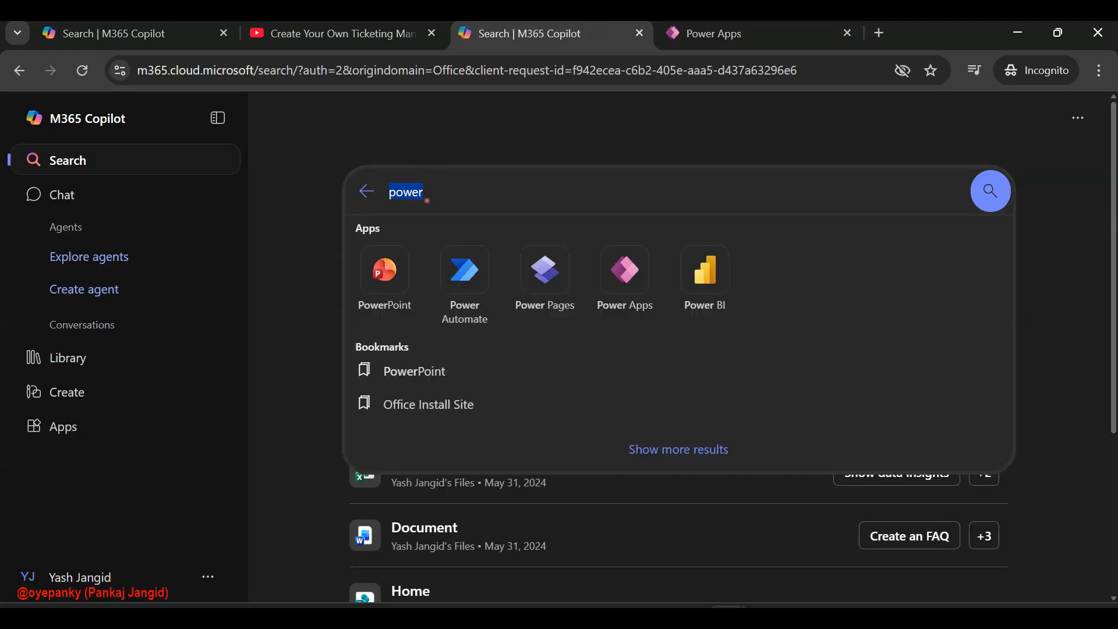
text(list)
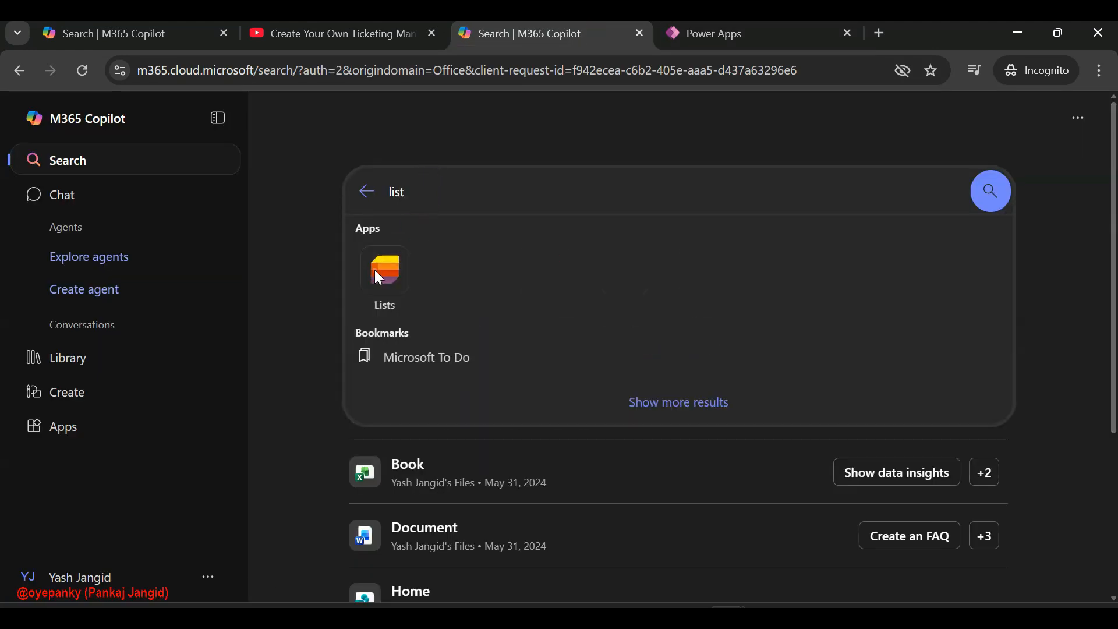
click(385, 269)
click(575, 618)
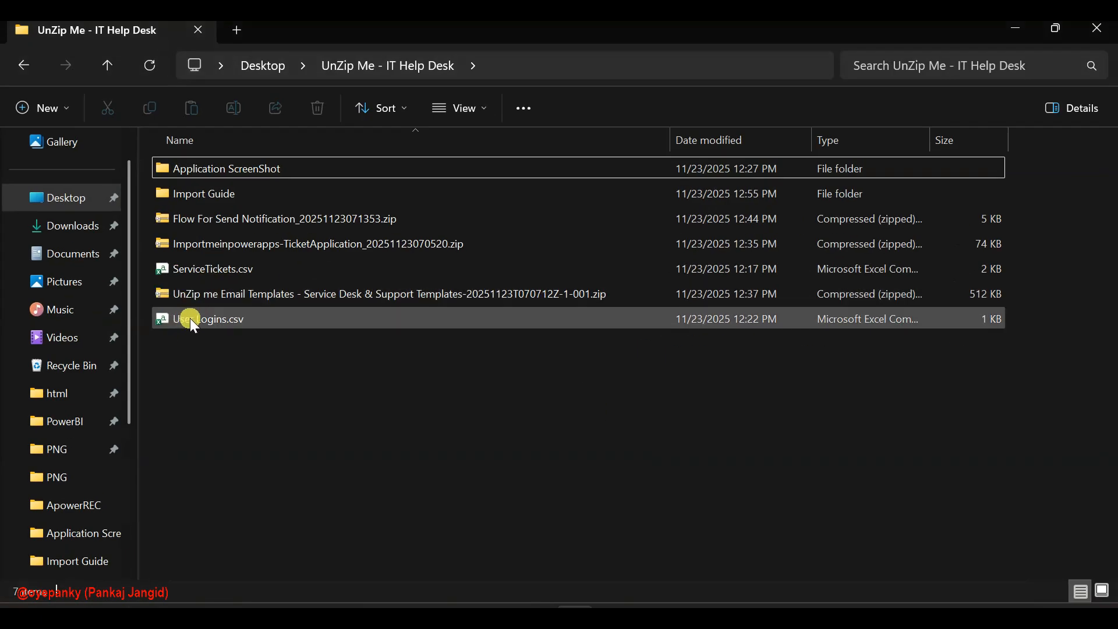
click(1026, 26)
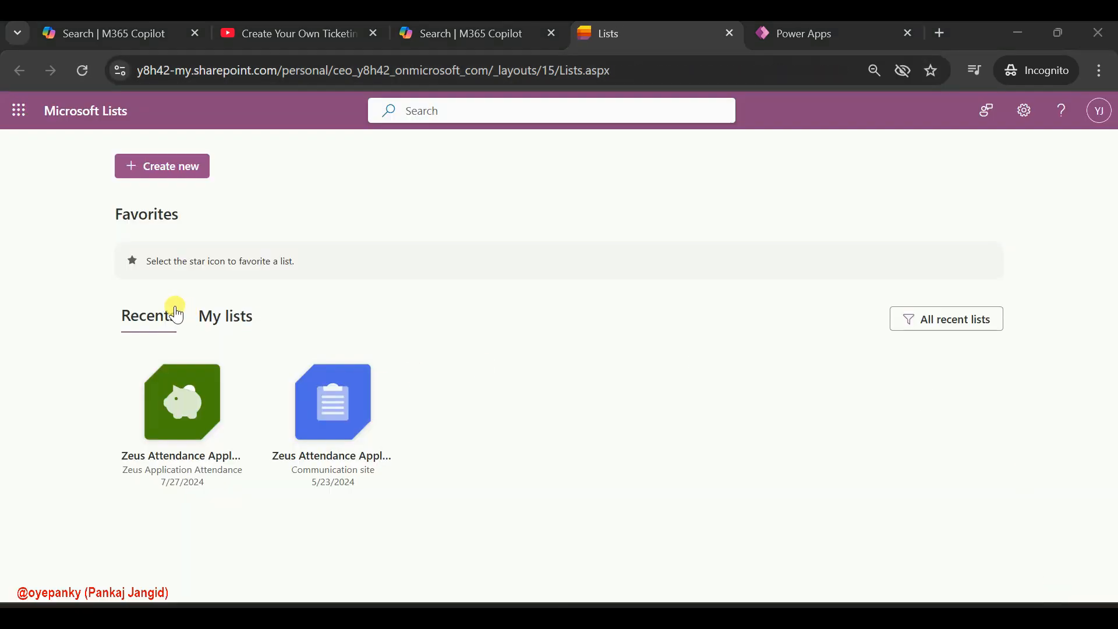
Start a new list from CSV and upload User Logins.csv from the UnZip Me - IT Help Desk folder
click(165, 176)
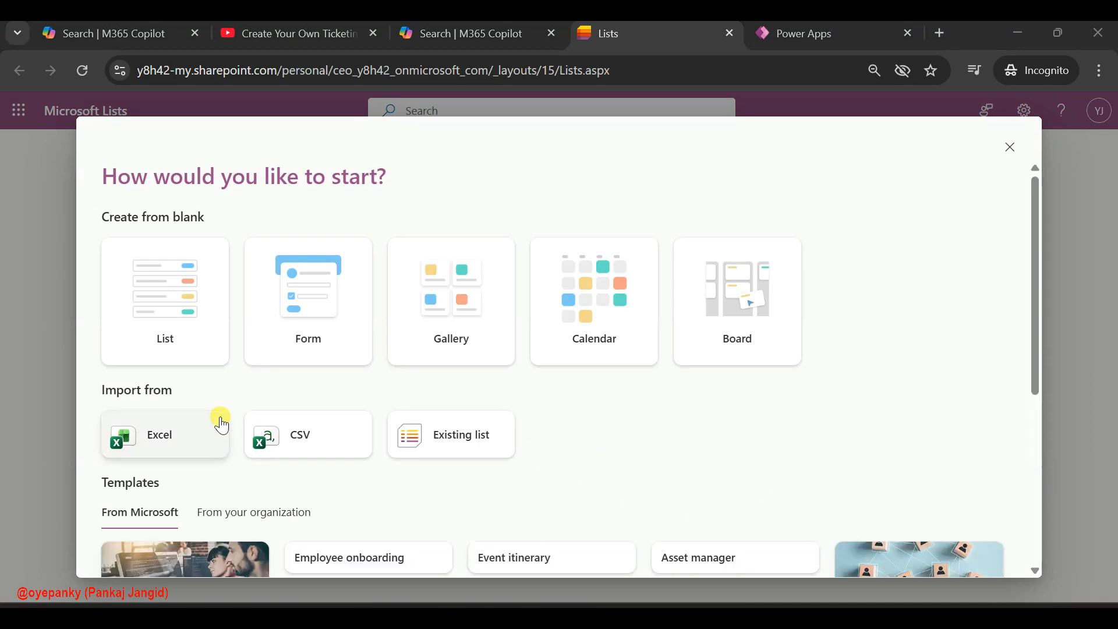
click(290, 444)
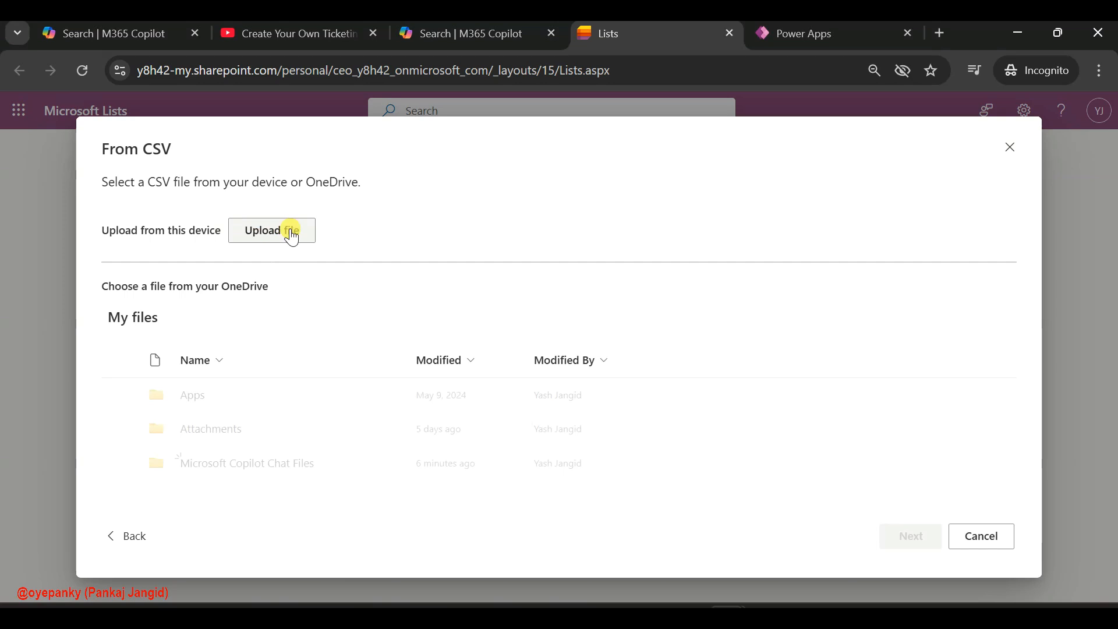
click(272, 230)
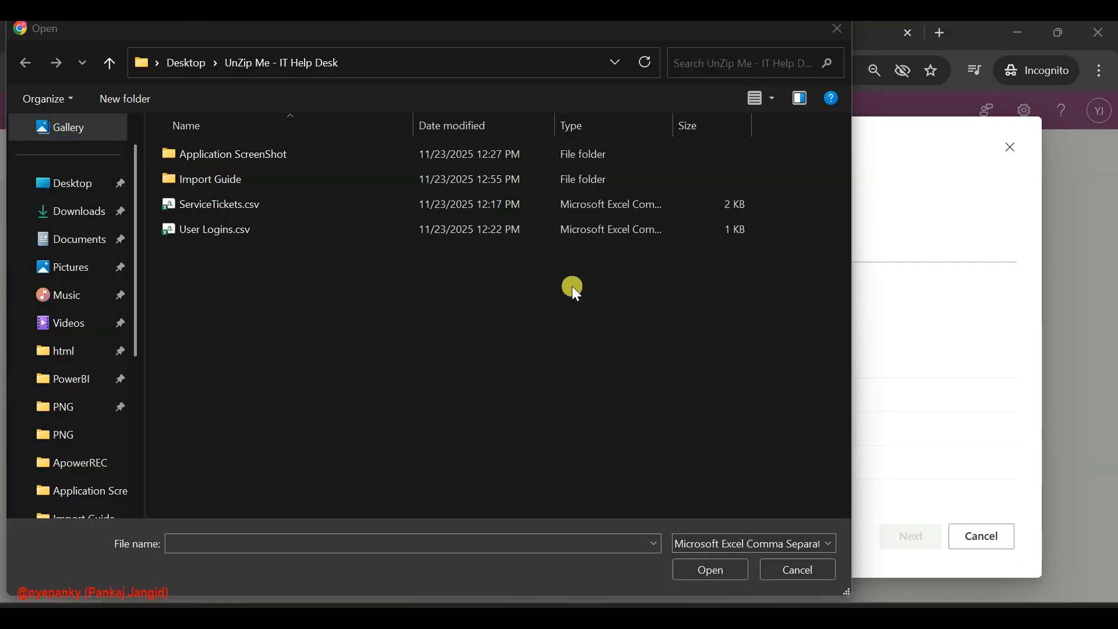
click(245, 227)
click(709, 569)
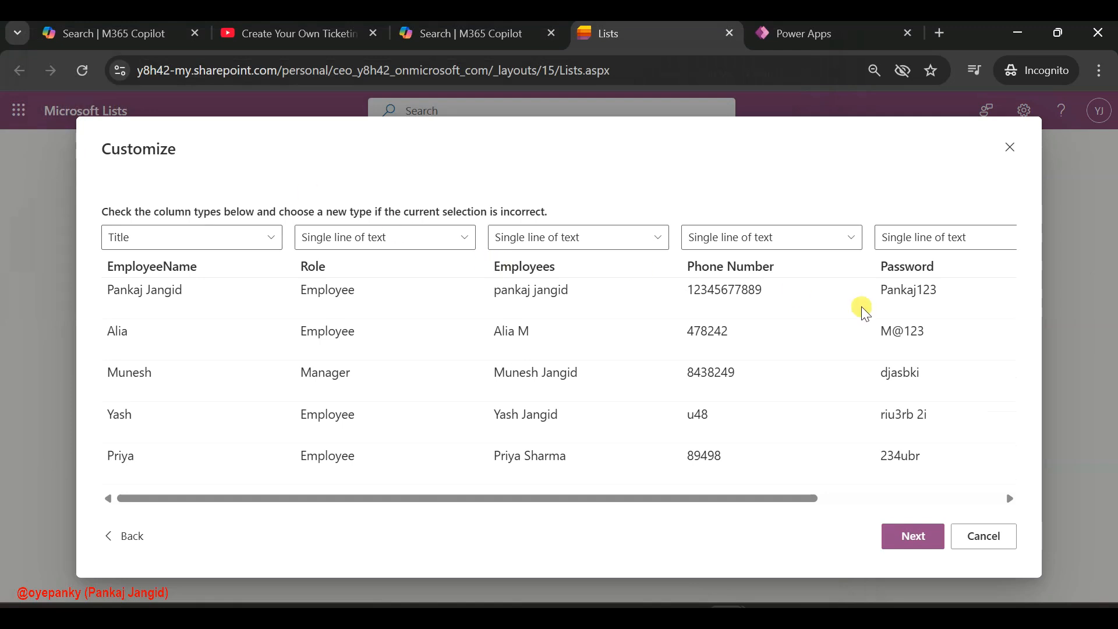
Review and keep the column types, and create the User Logins list in the Zeus Application Attendance site
scroll(861, 307, right, 5)
scroll(861, 307, left, 5)
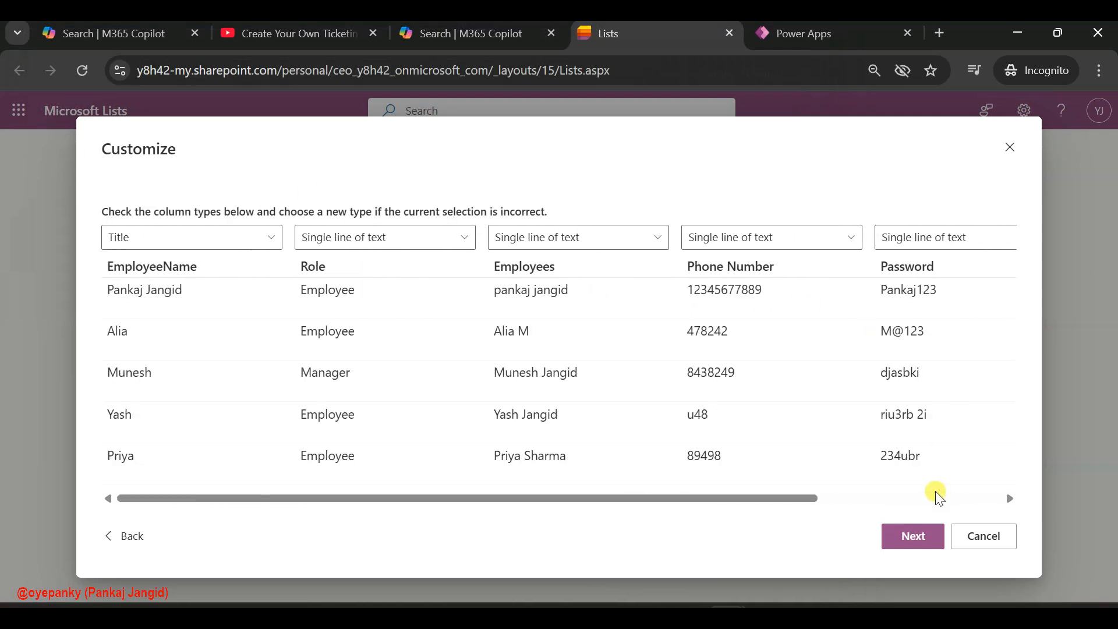
click(909, 545)
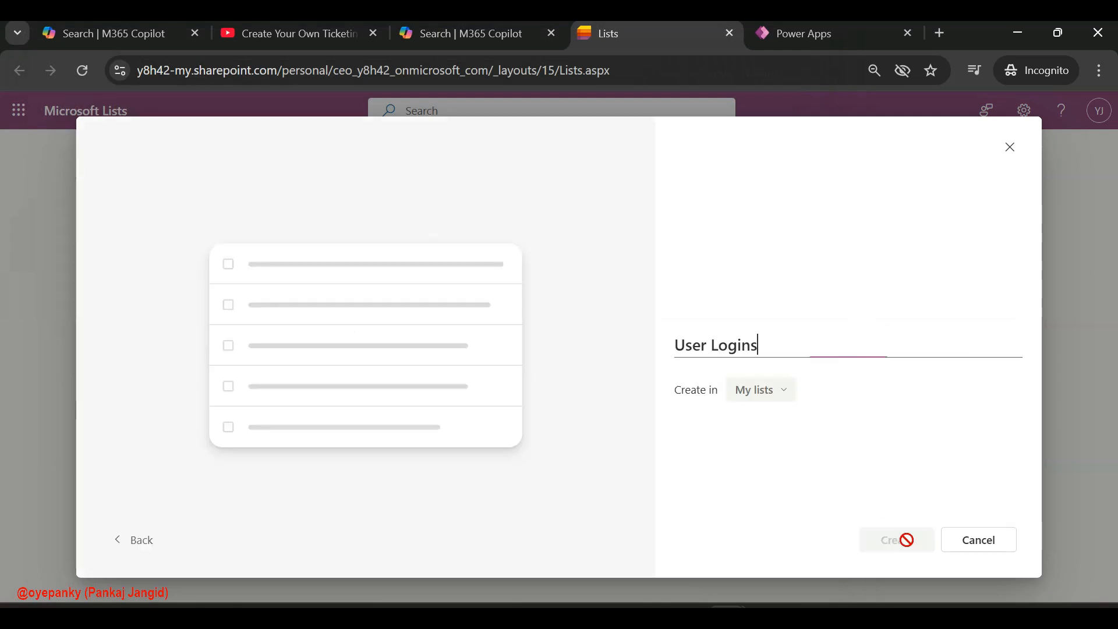
click(758, 389)
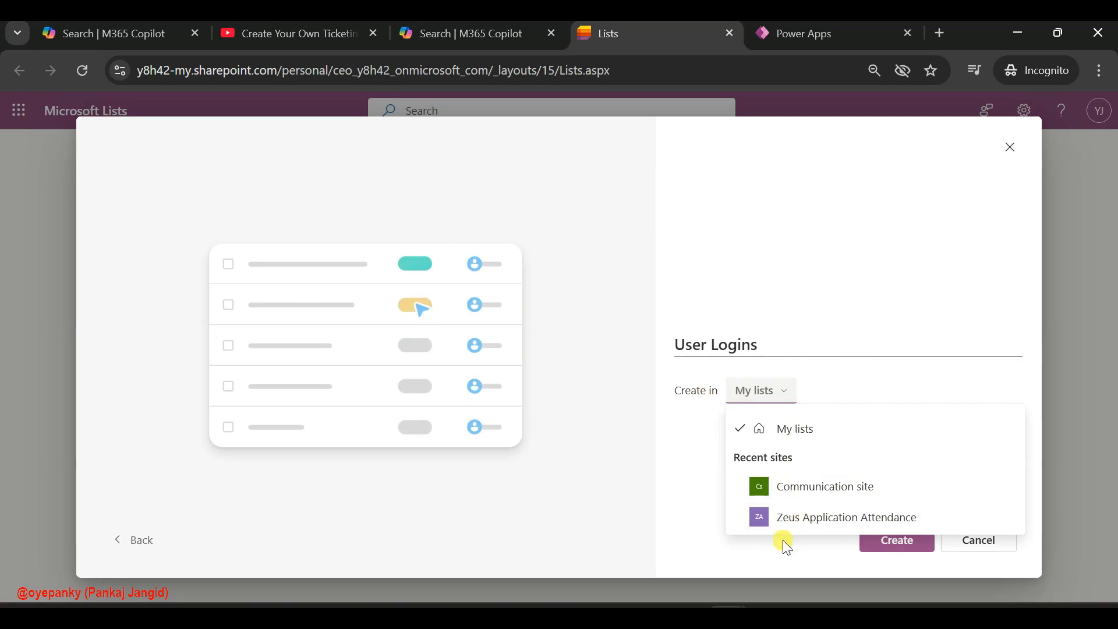
click(823, 521)
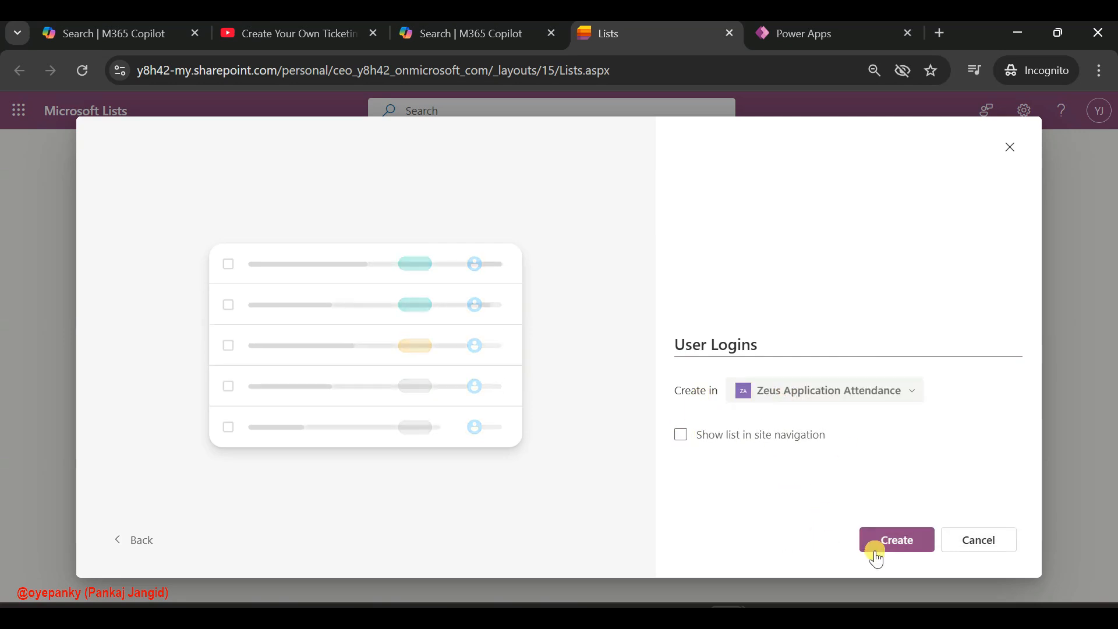
click(897, 541)
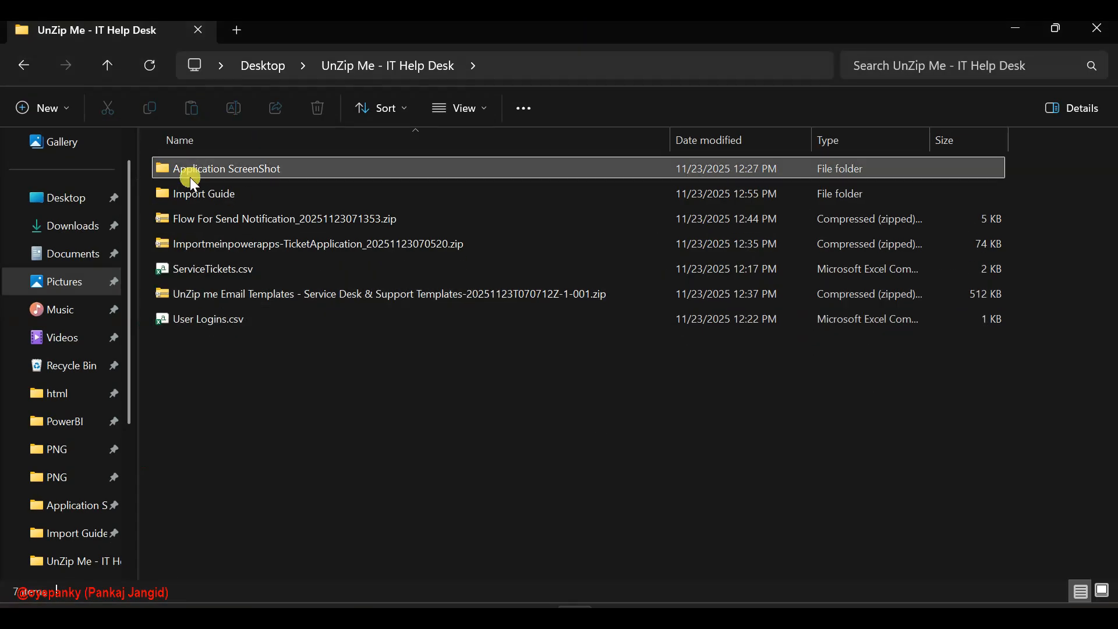
Open the Import Guide folder and examine the User Logins List.png and User Login Role.png reference images
click(198, 198)
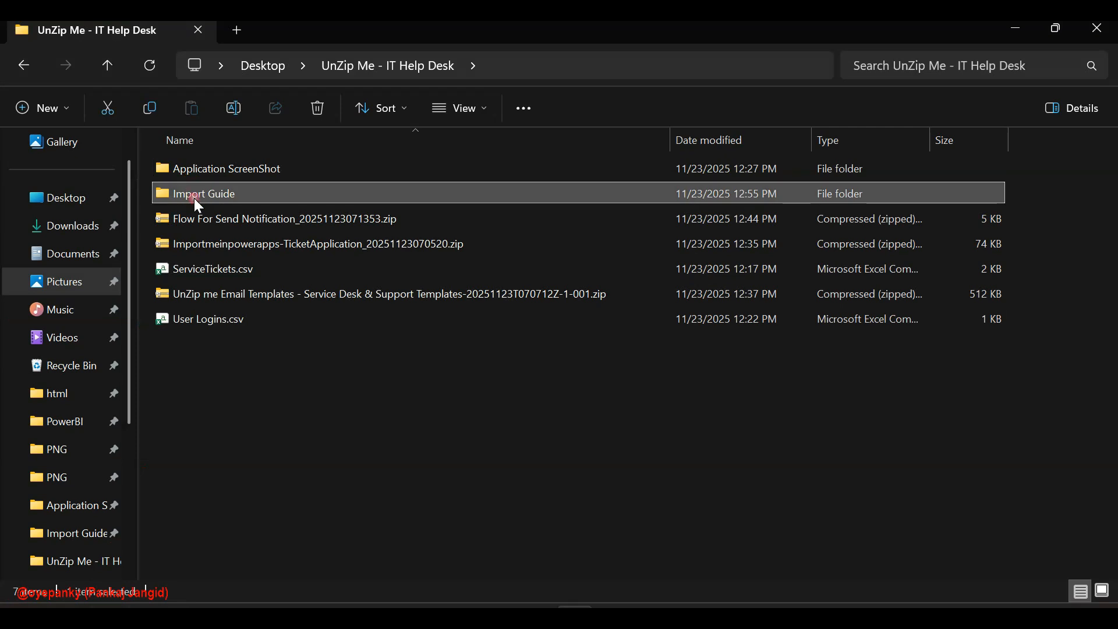
double_click(198, 198)
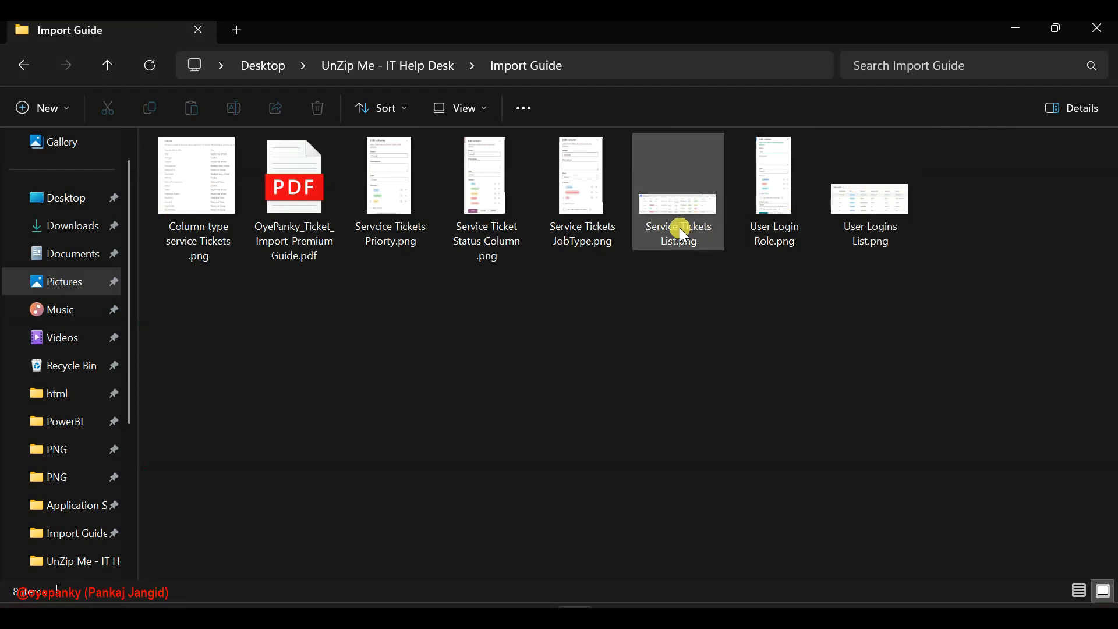
click(867, 207)
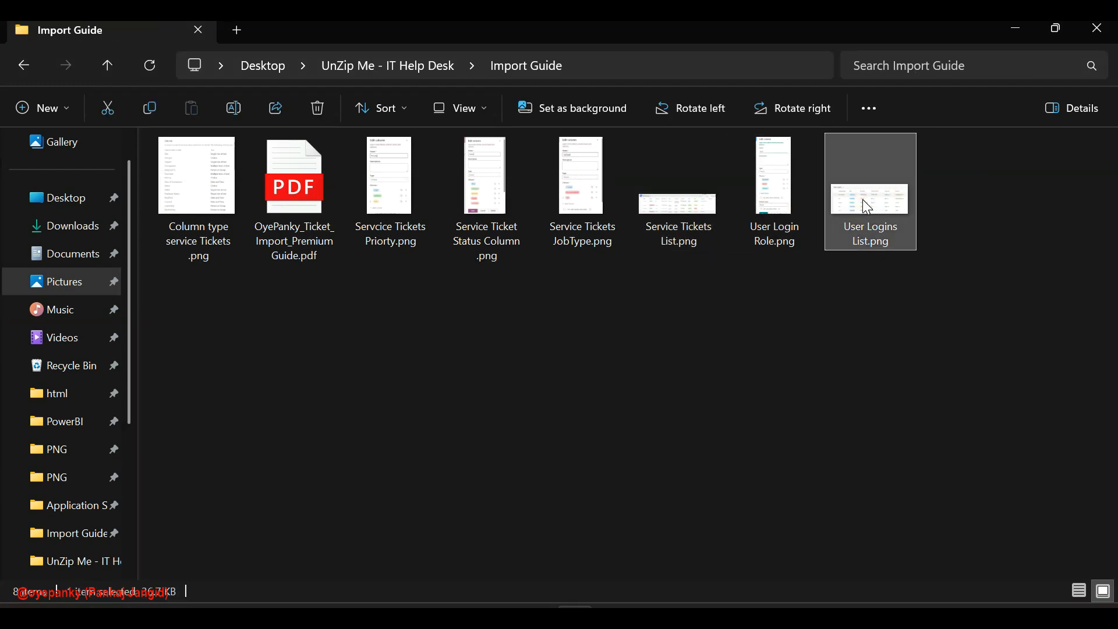
key(Return)
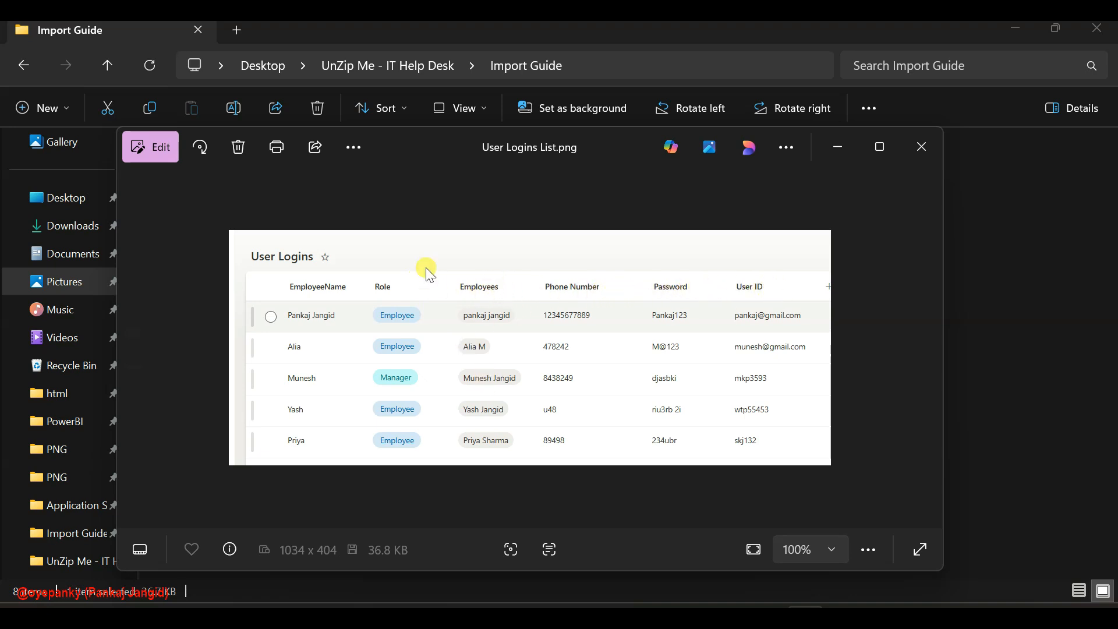
click(927, 147)
double_click(774, 180)
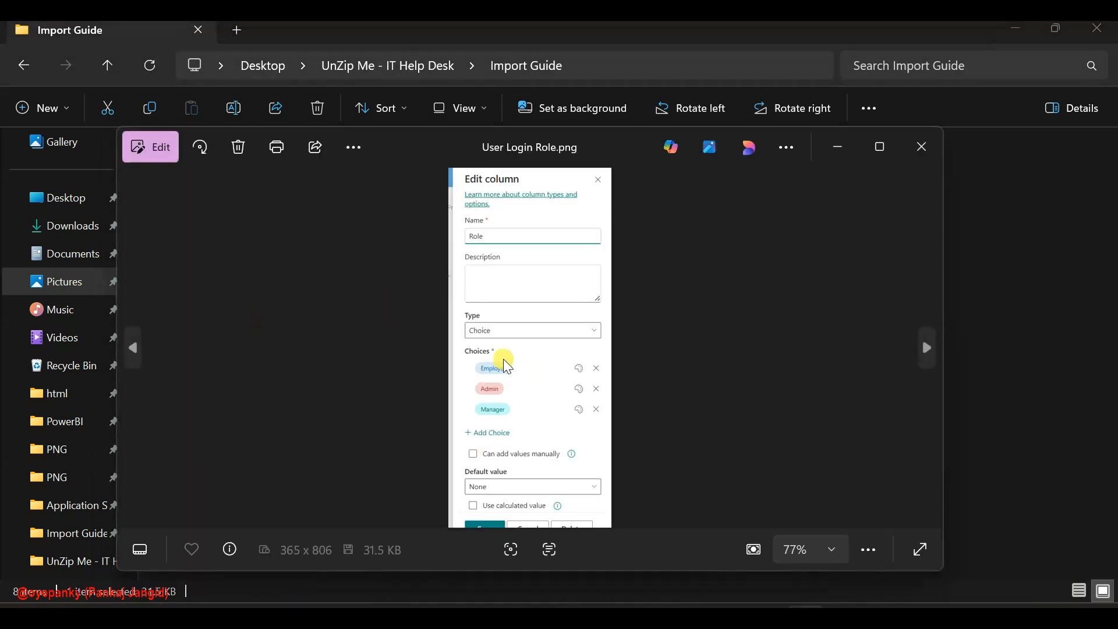
click(921, 147)
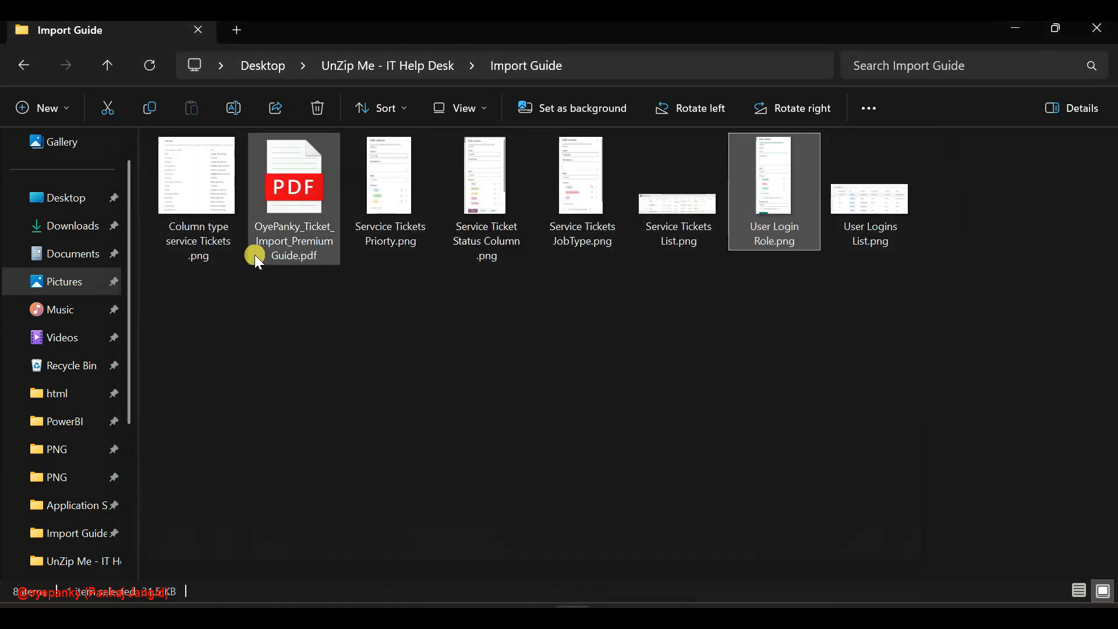
Read the required User Logins columns and types in OyePanky_Ticket_Import_PremiumGuide.pdf, and return to the User Logins list in Microsoft Lists
double_click(322, 188)
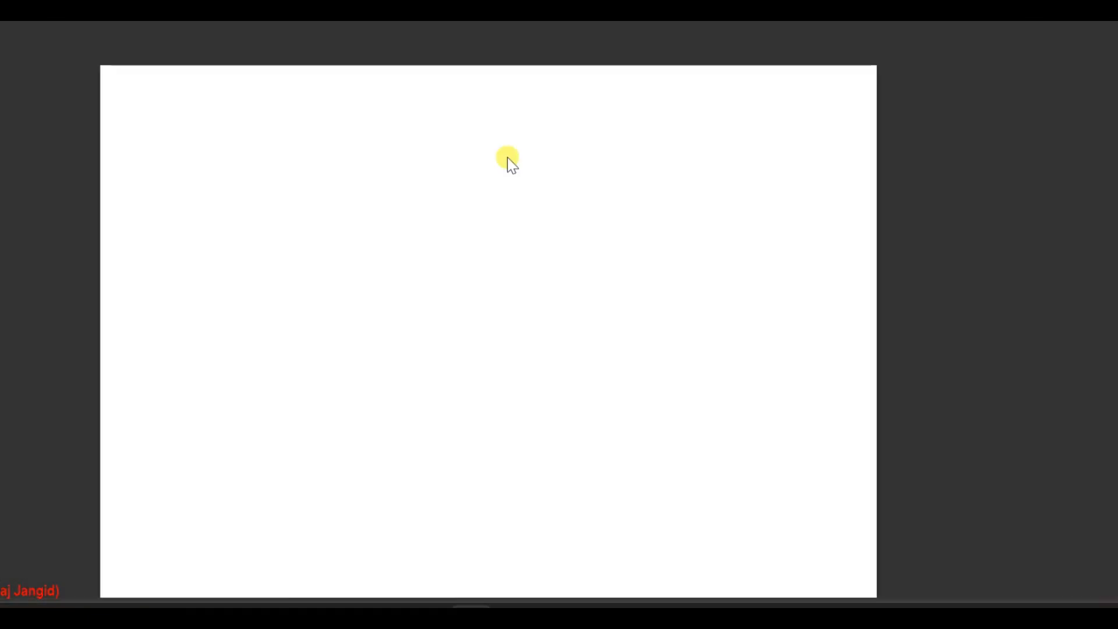
scroll(343, 333, down, 2)
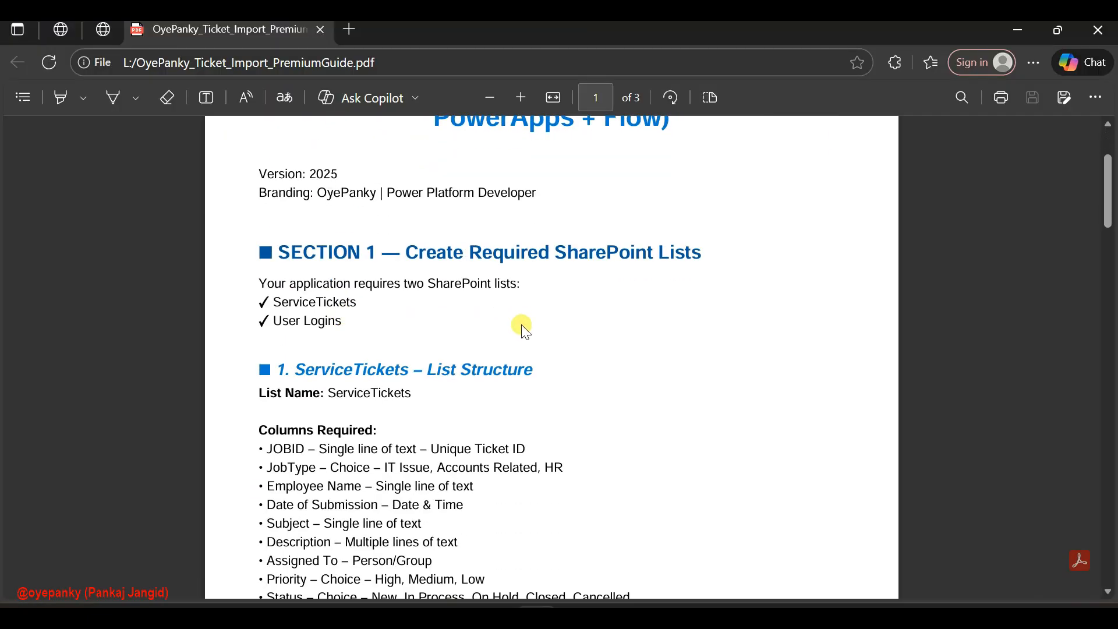
scroll(526, 331, down, 1)
drag(350, 255, 290, 273)
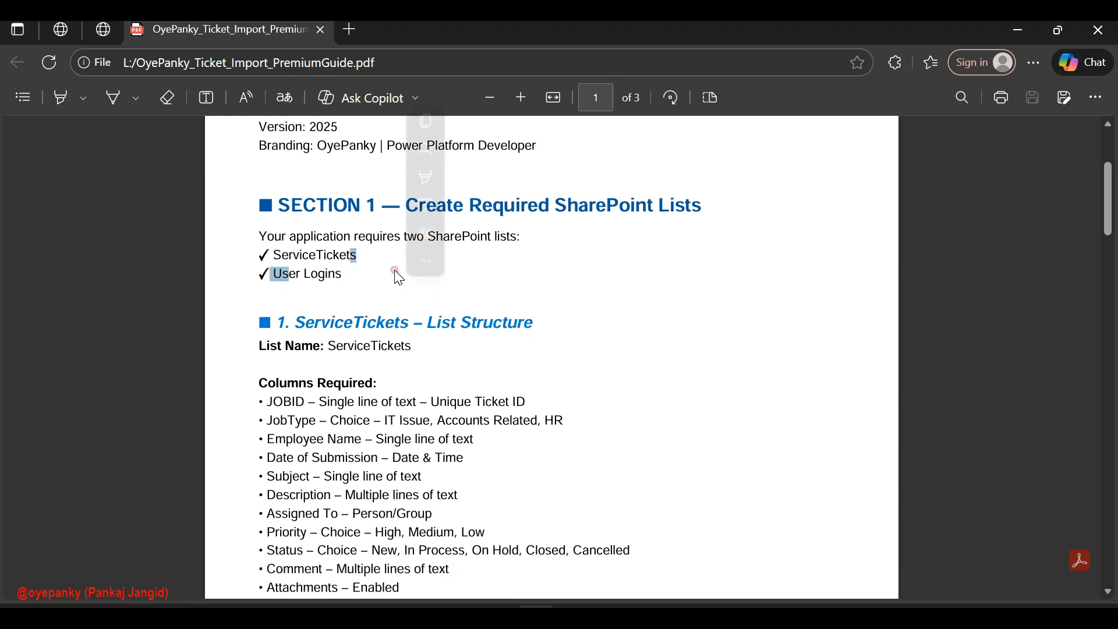
click(350, 346)
scroll(350, 342, down, 3)
scroll(351, 342, down, 3)
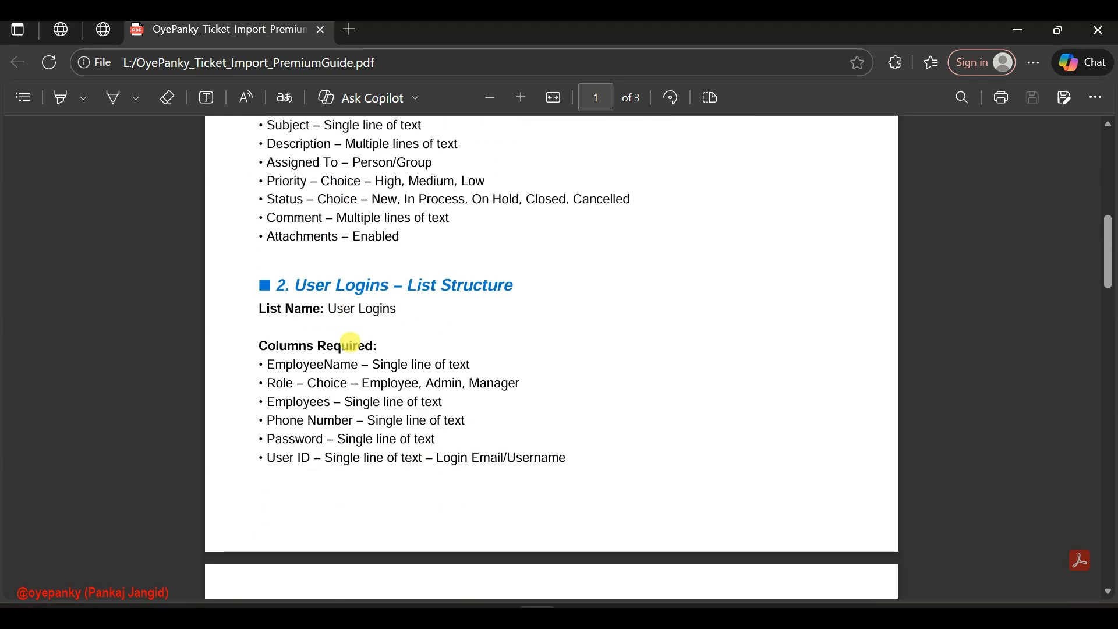
drag(286, 365, 470, 365)
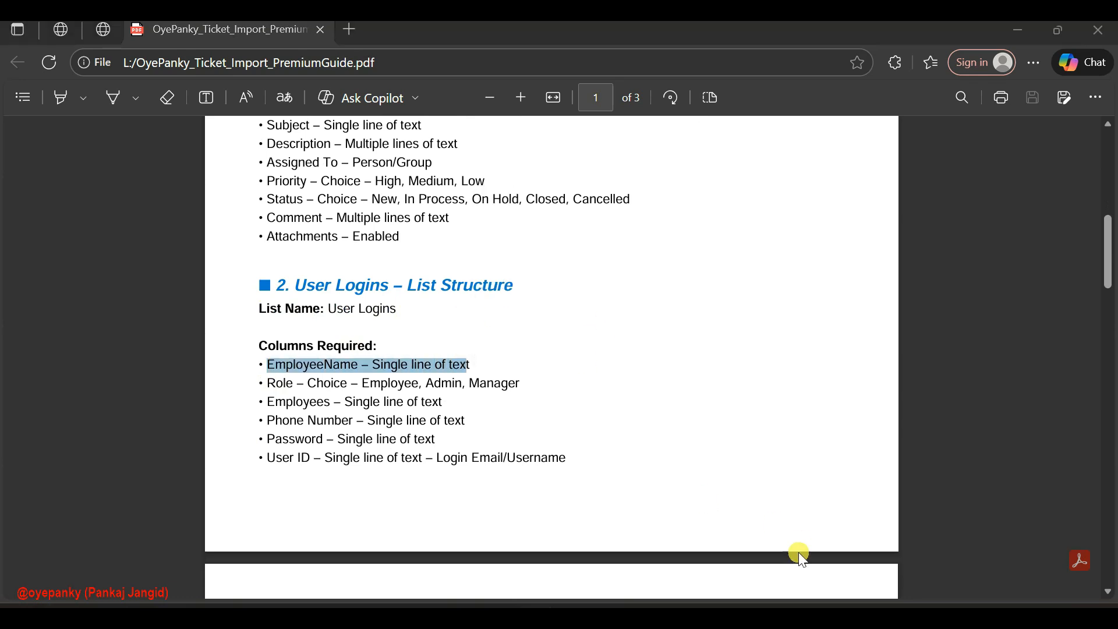
mouse_move(728, 616)
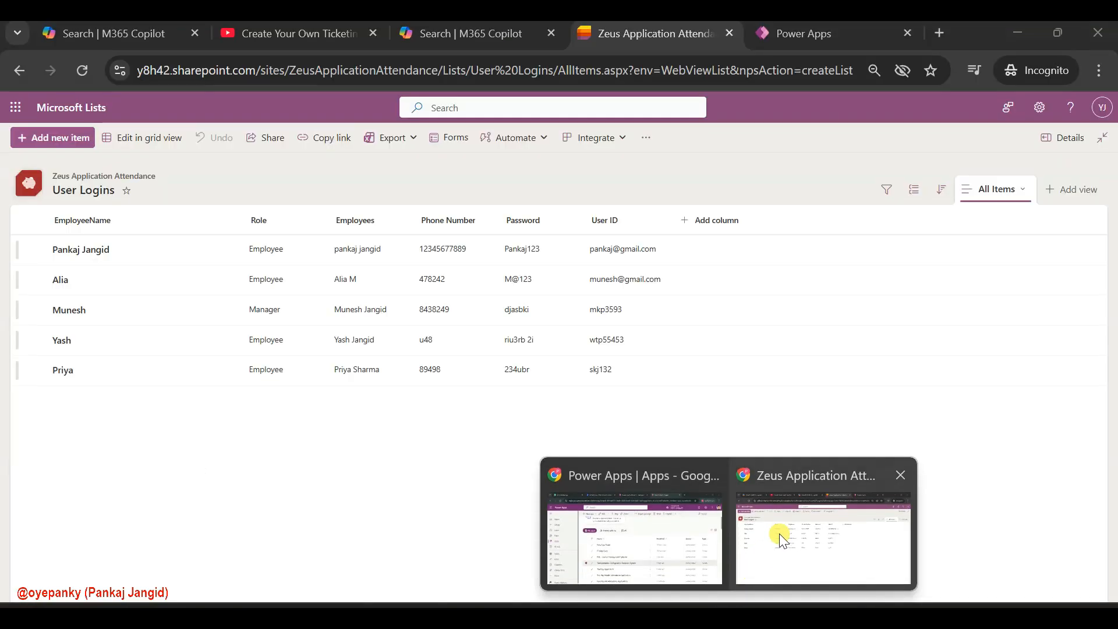
click(779, 533)
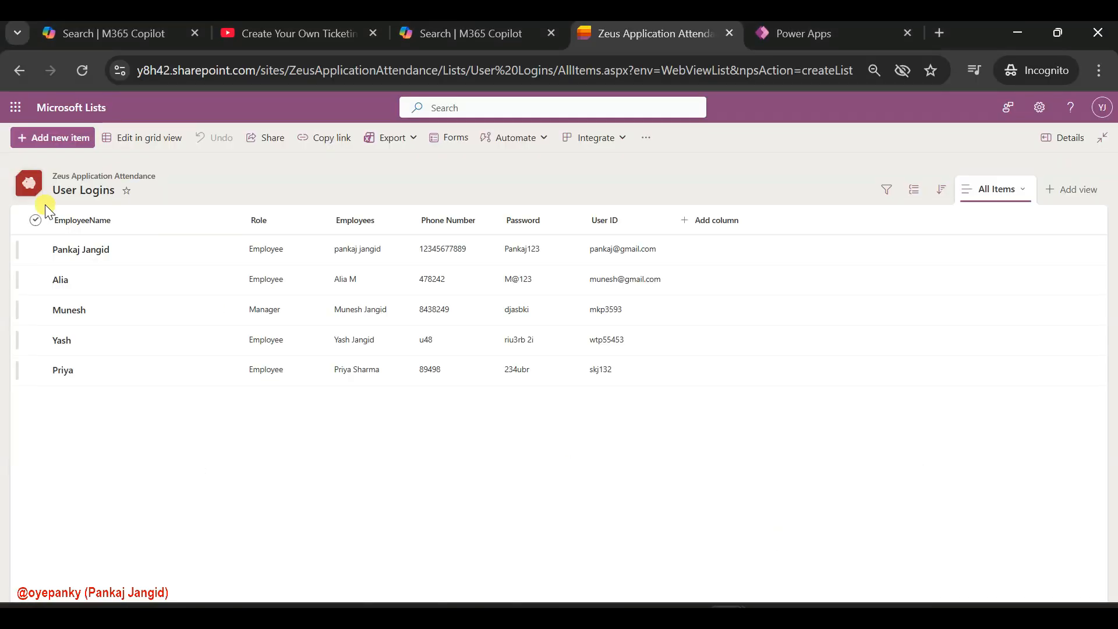
click(116, 227)
mouse_move(155, 349)
click(222, 343)
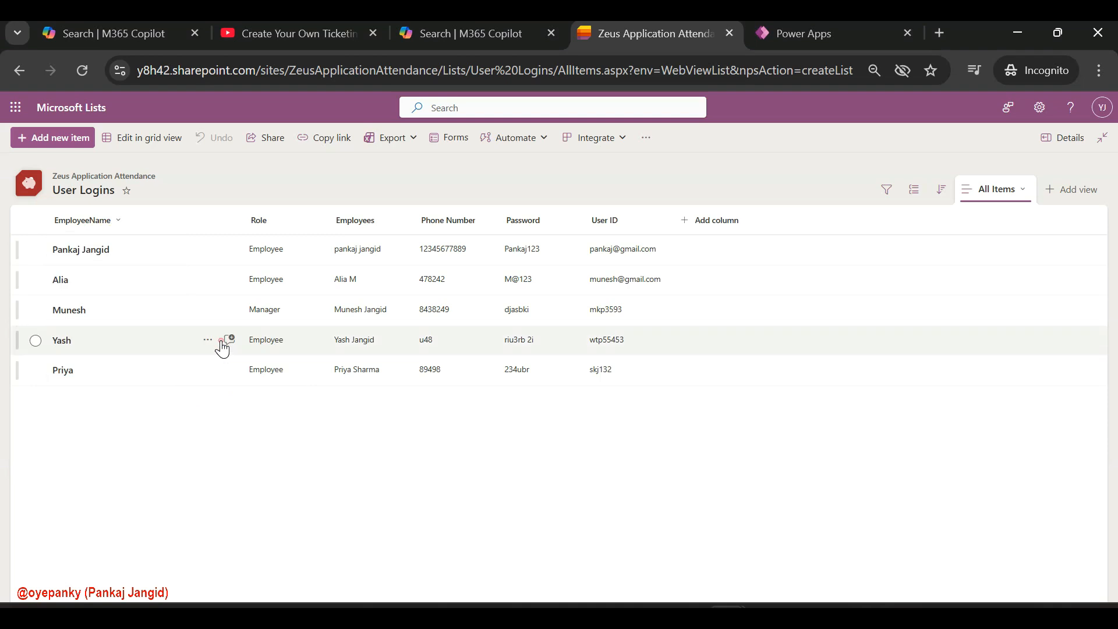
click(651, 311)
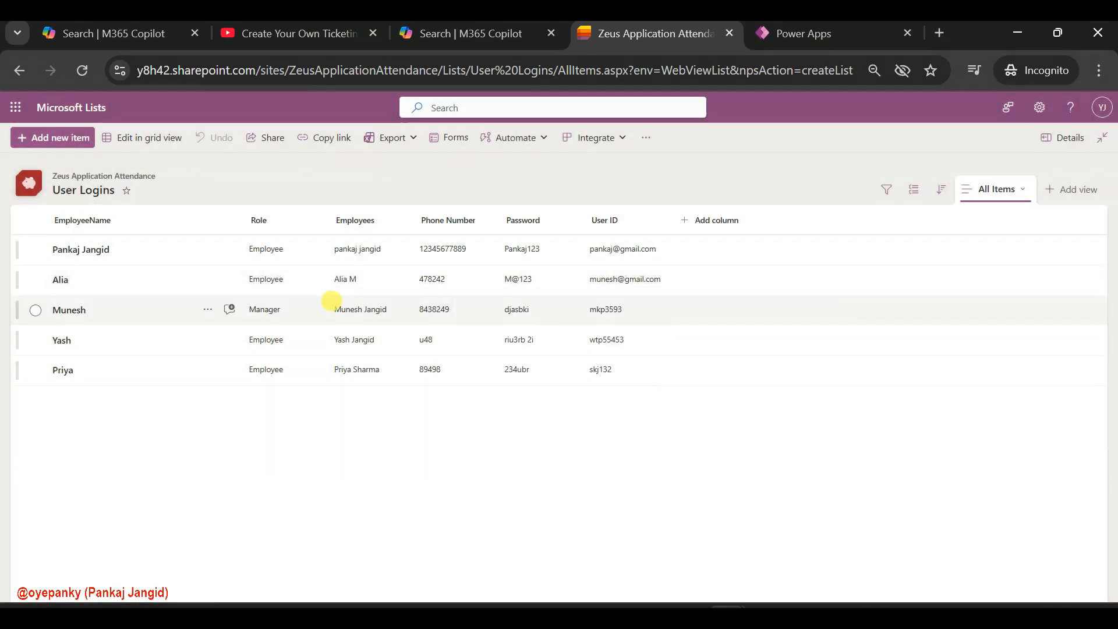
click(111, 219)
click(138, 343)
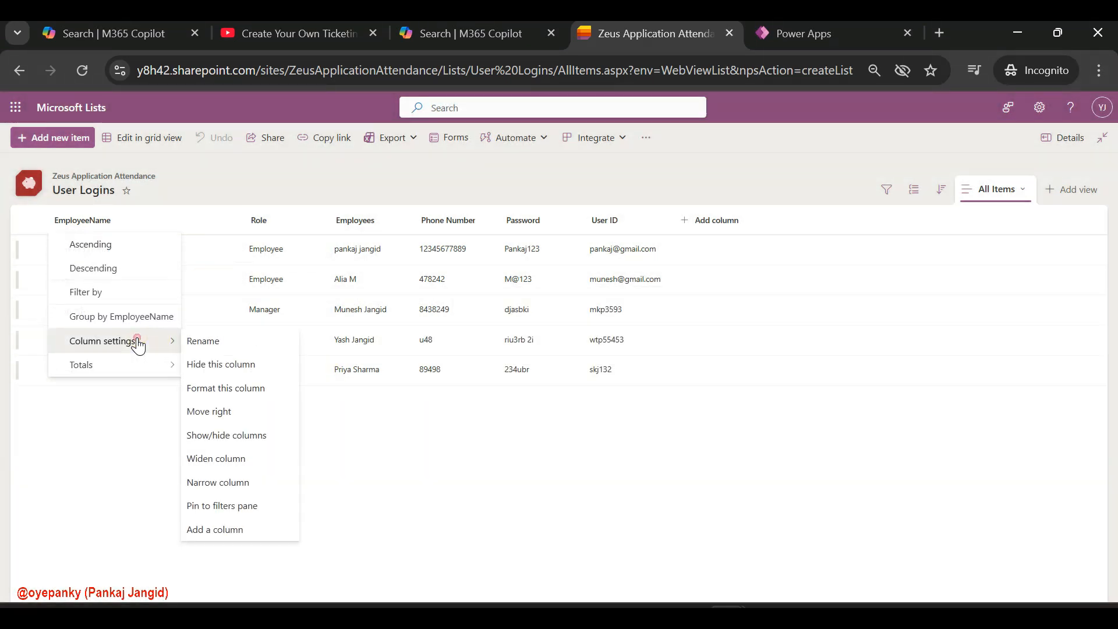
click(204, 343)
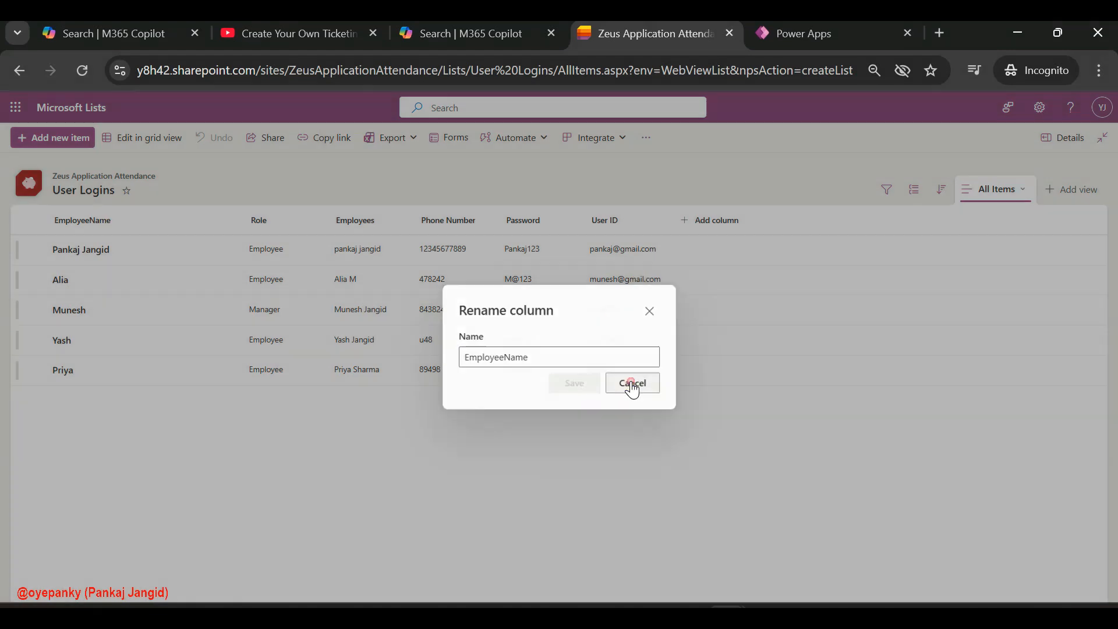
click(631, 383)
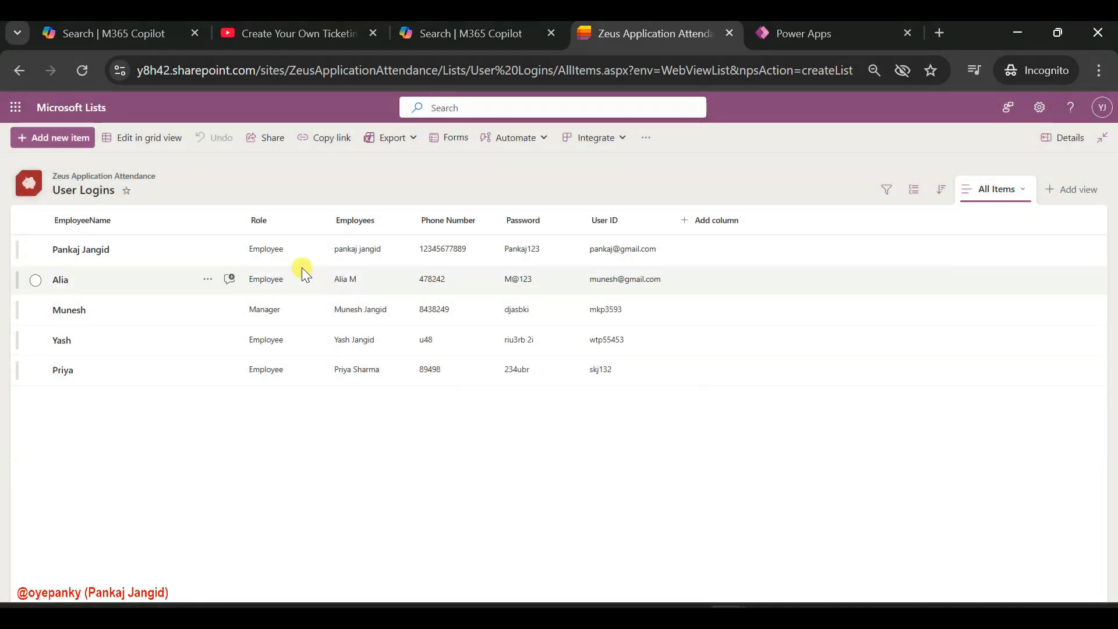
click(243, 234)
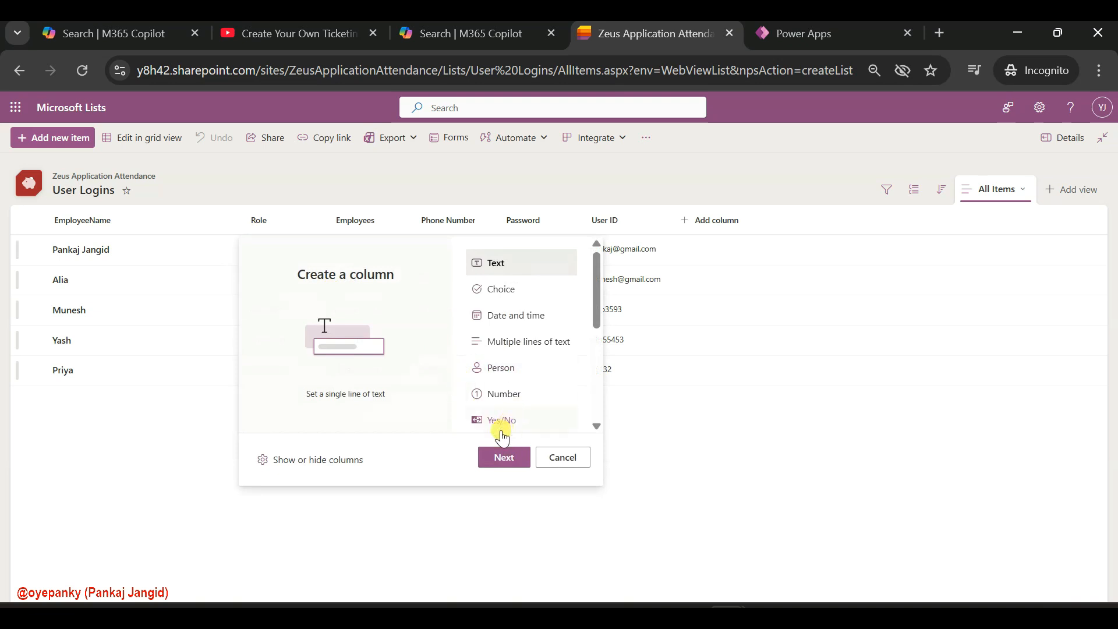
Rename the EmployeeName column of the User Logins list to Title
click(106, 220)
mouse_move(158, 339)
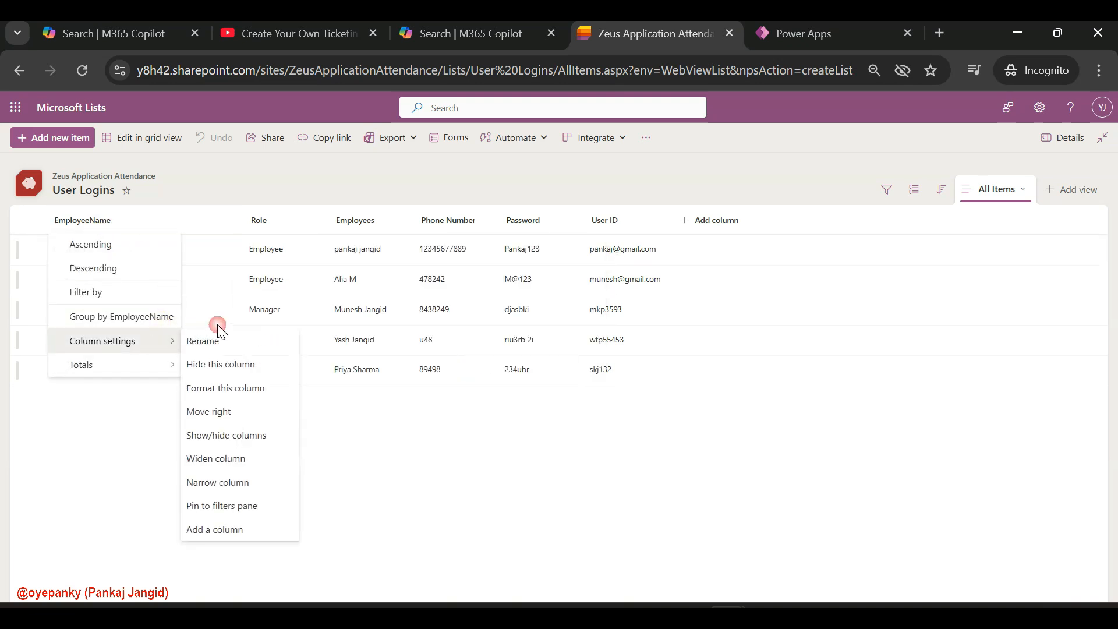
click(219, 333)
click(533, 356)
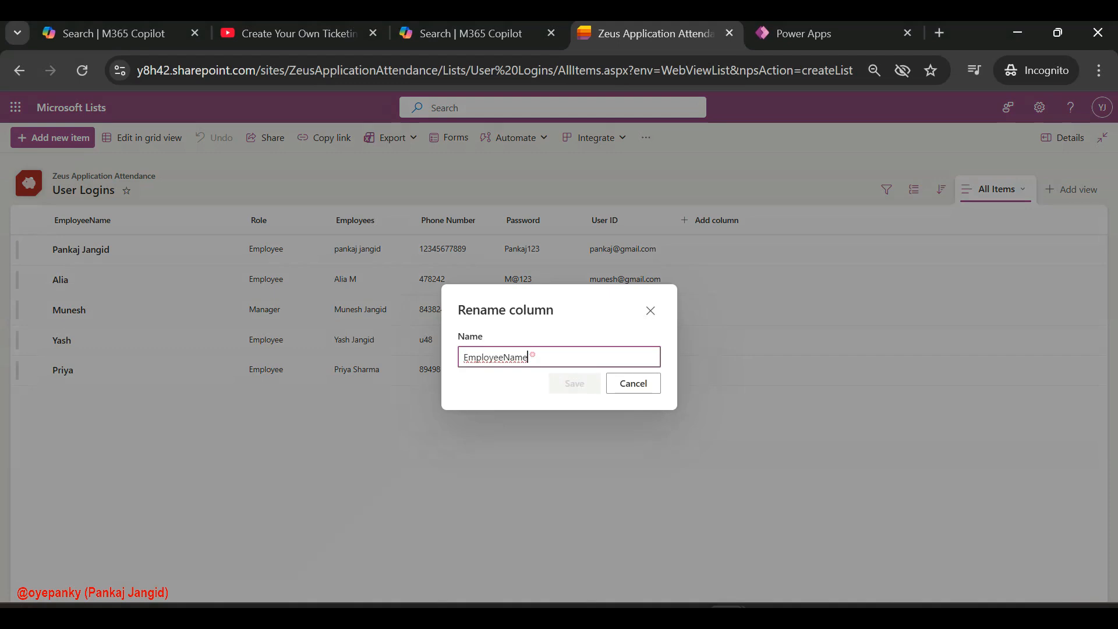
text(Title)
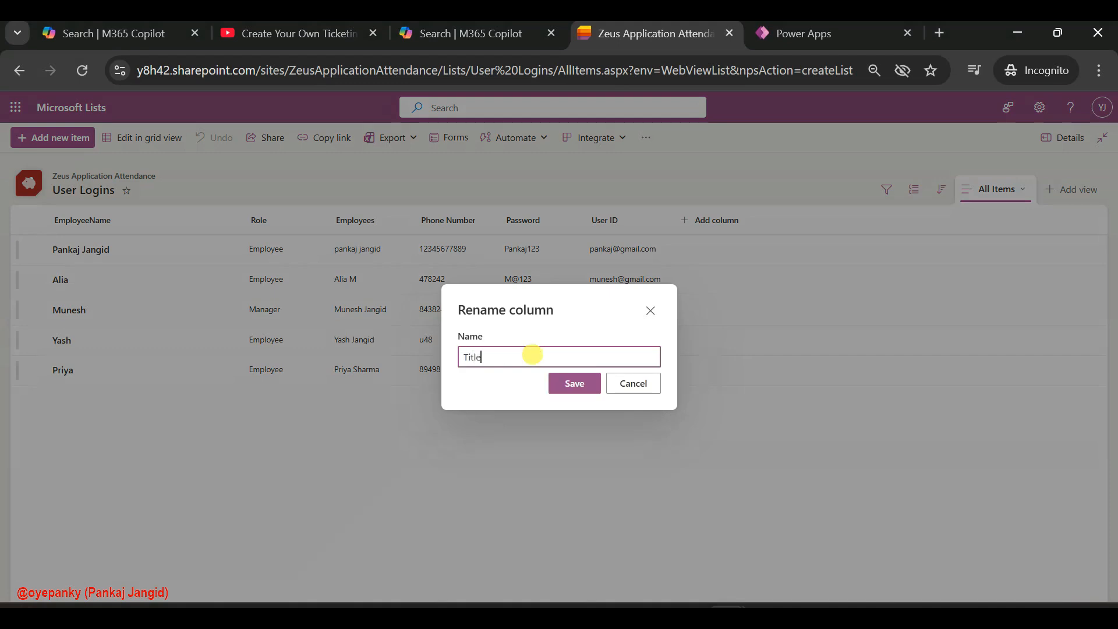
click(561, 383)
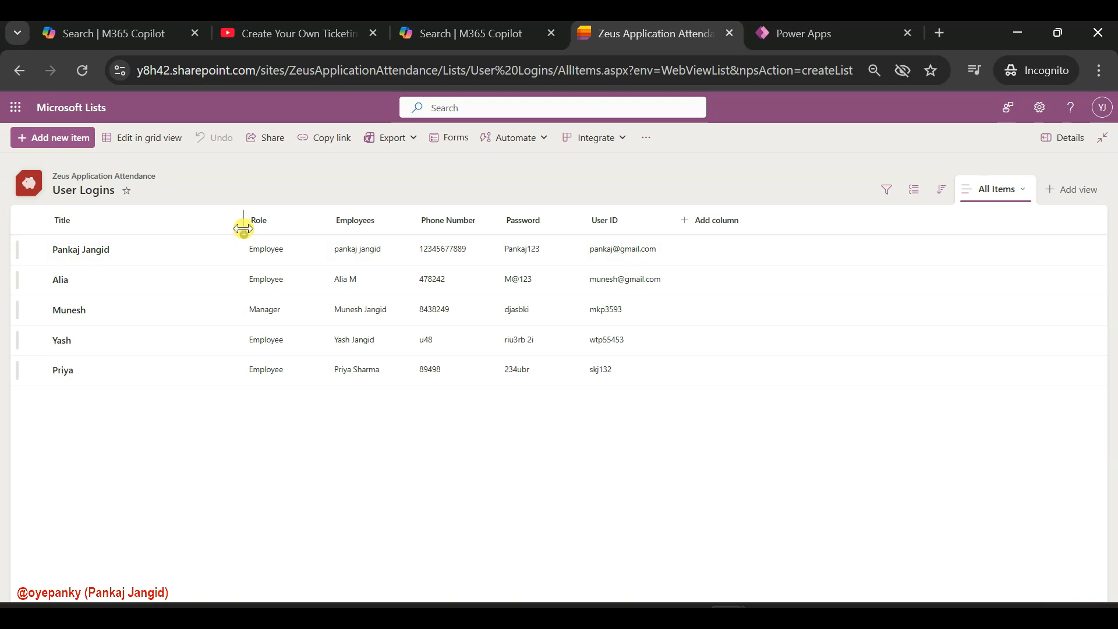
Add a single line of text column named EmployeeName between the Title and Role columns
click(243, 234)
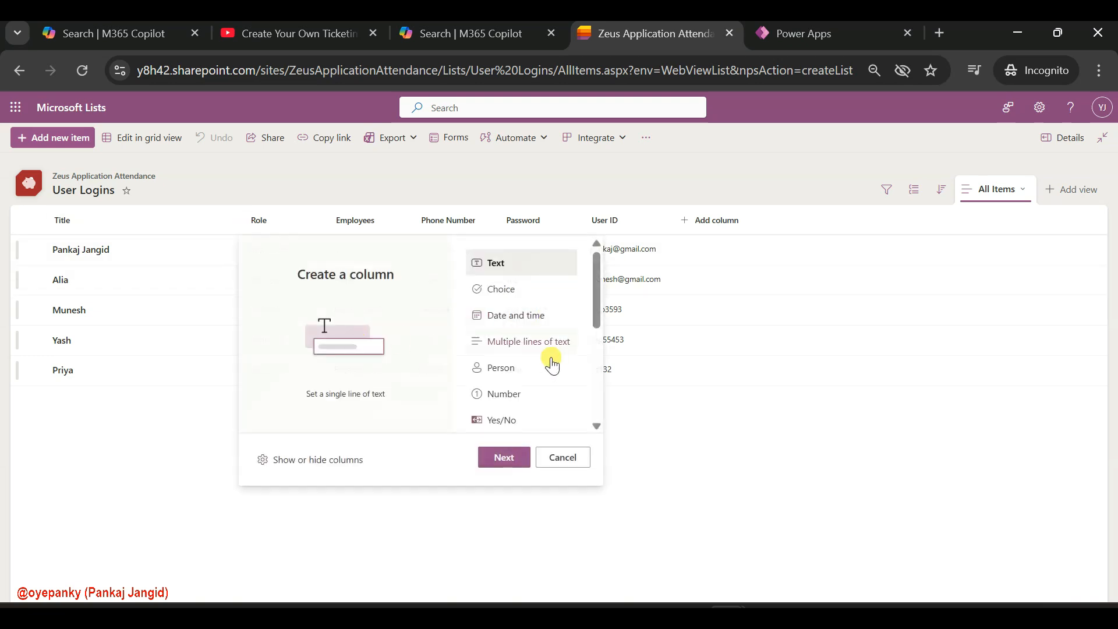
click(503, 457)
click(941, 175)
text(EmployeeName)
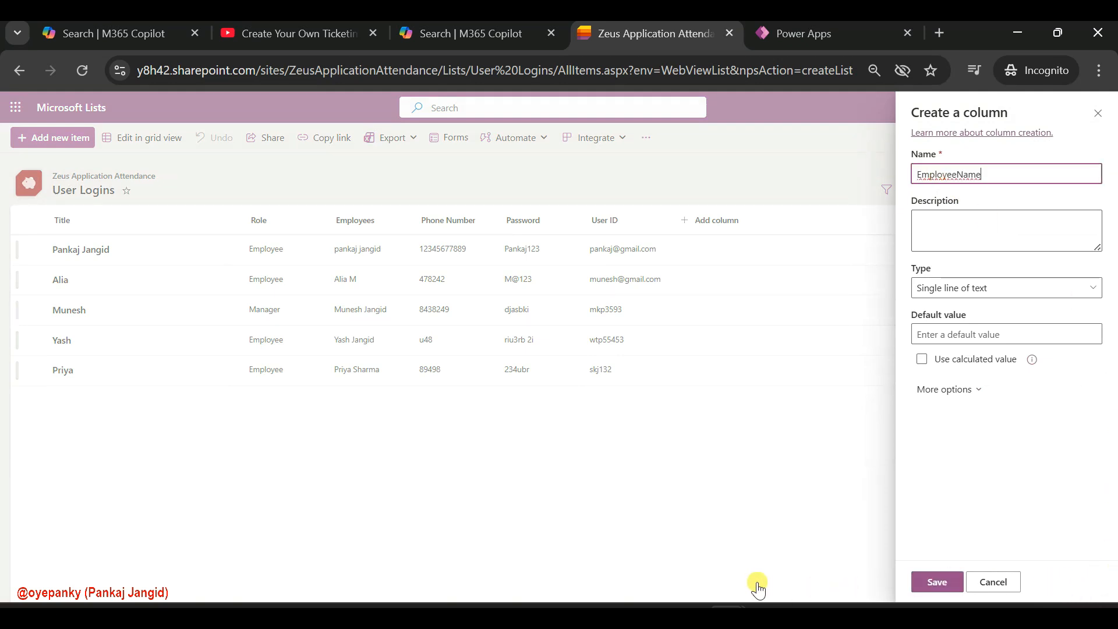
click(935, 580)
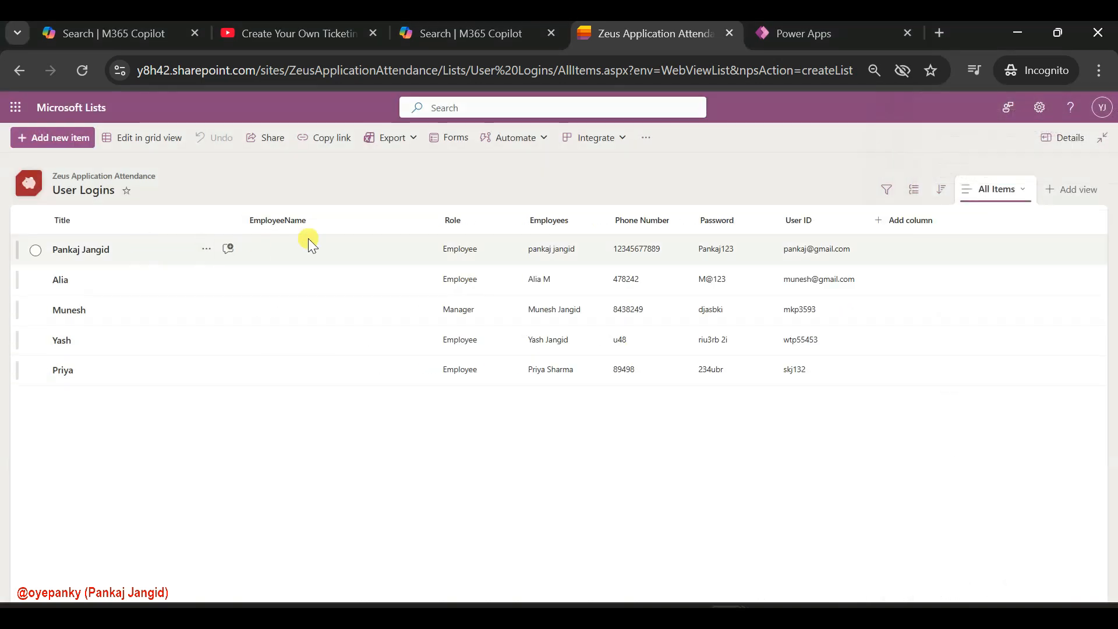
Switch the list to grid editing and copy all five Title values into the EmployeeName column
click(125, 137)
drag(146, 244, 143, 368)
key(ctrl+c)
click(313, 254)
key(ctrl+v)
Hide the Title column from the User Logins list view
click(87, 220)
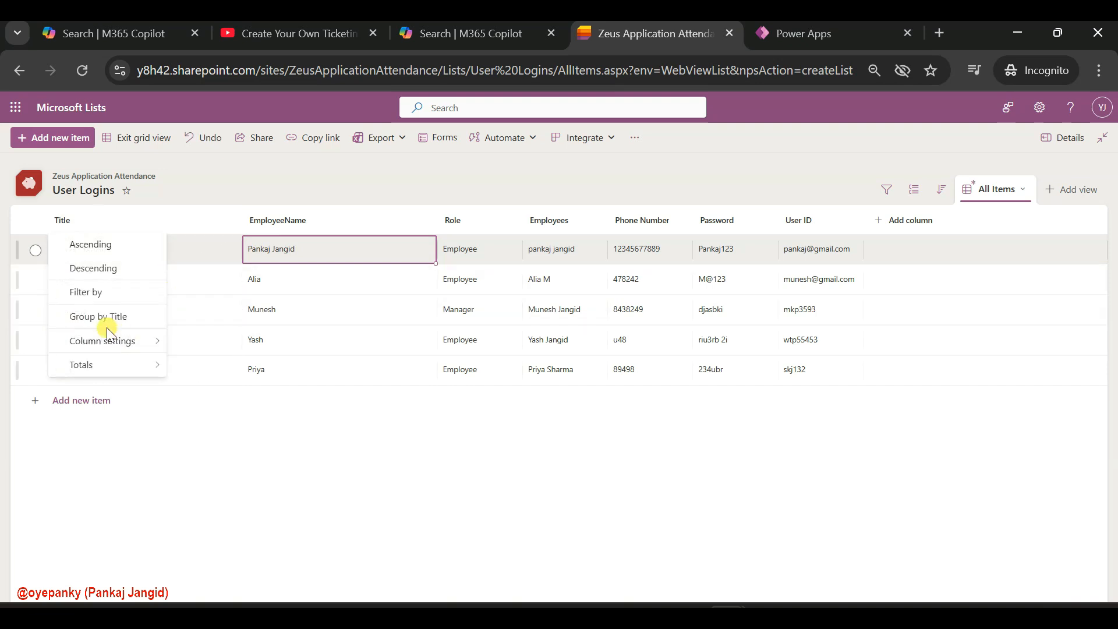
mouse_move(130, 341)
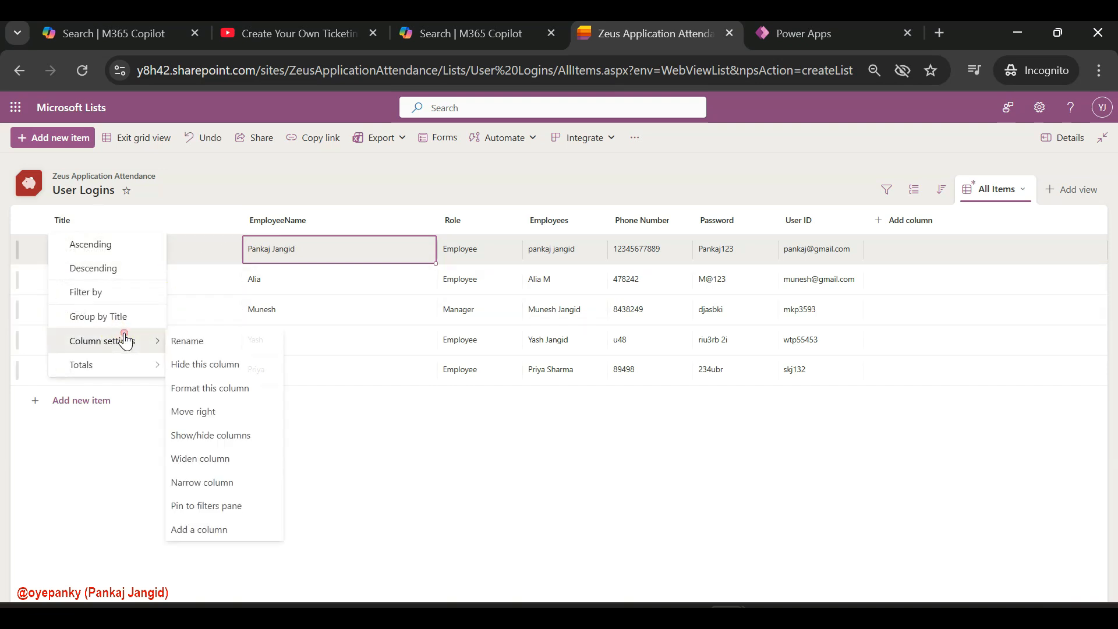
click(213, 367)
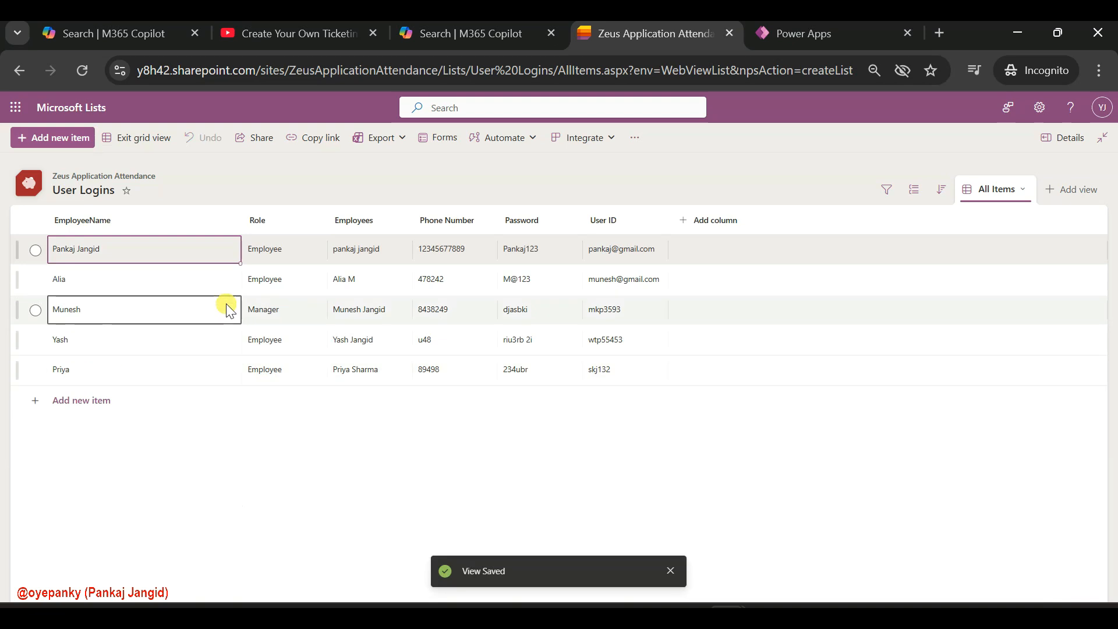
Edit the Role column and change its type from single line of text to Choice
click(269, 227)
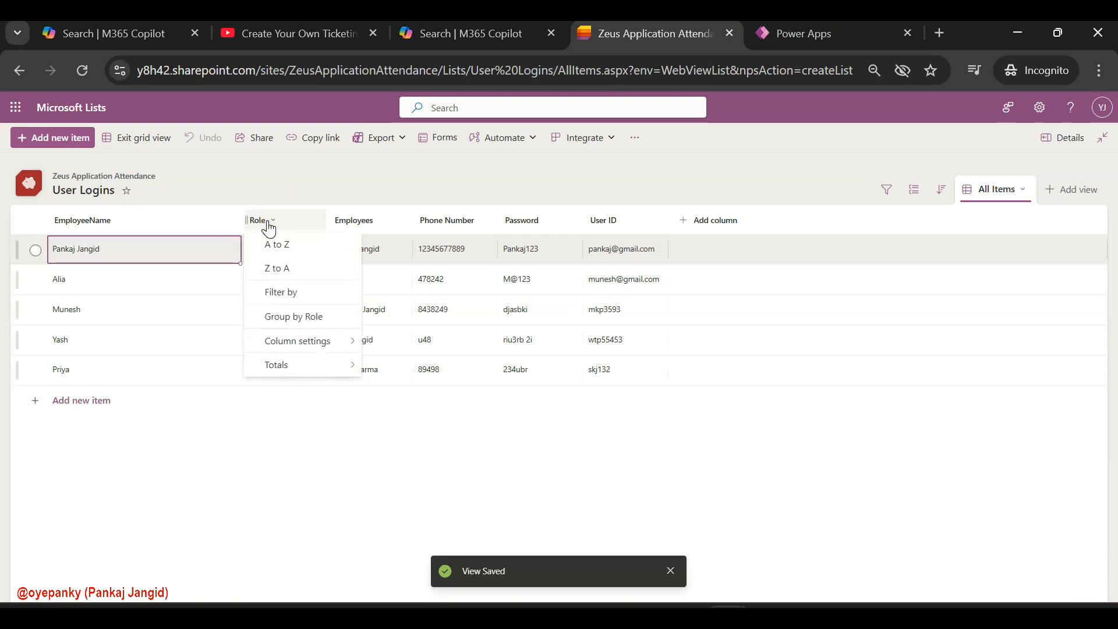
mouse_move(316, 351)
click(411, 351)
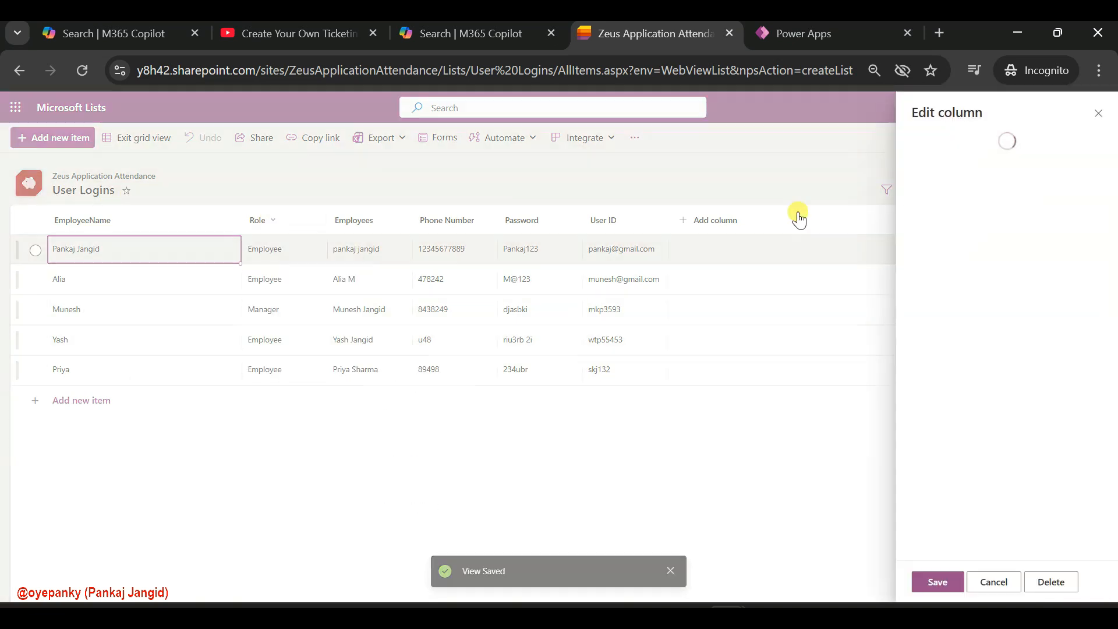
click(961, 300)
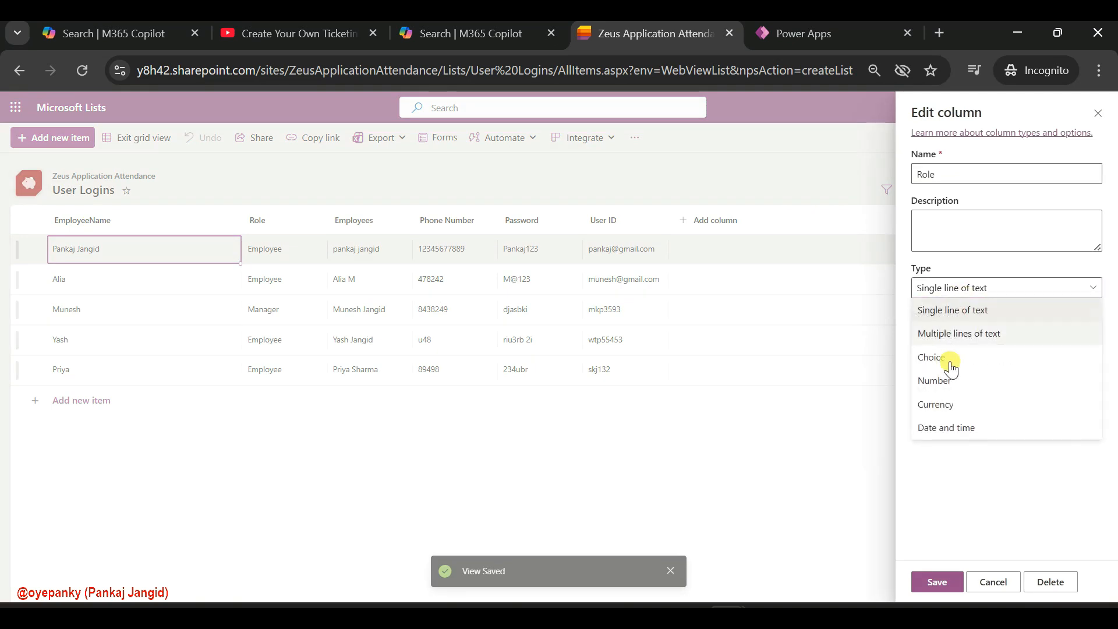
click(955, 355)
Make Role a Choice column with the guide's options Employee, Admin and Manager
click(955, 351)
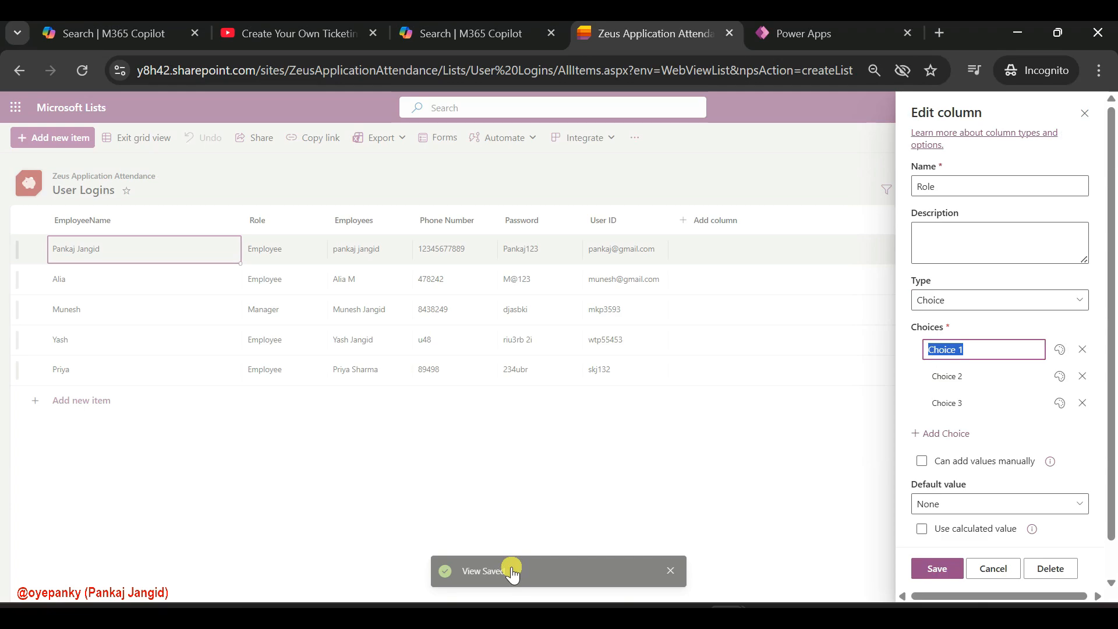
click(536, 617)
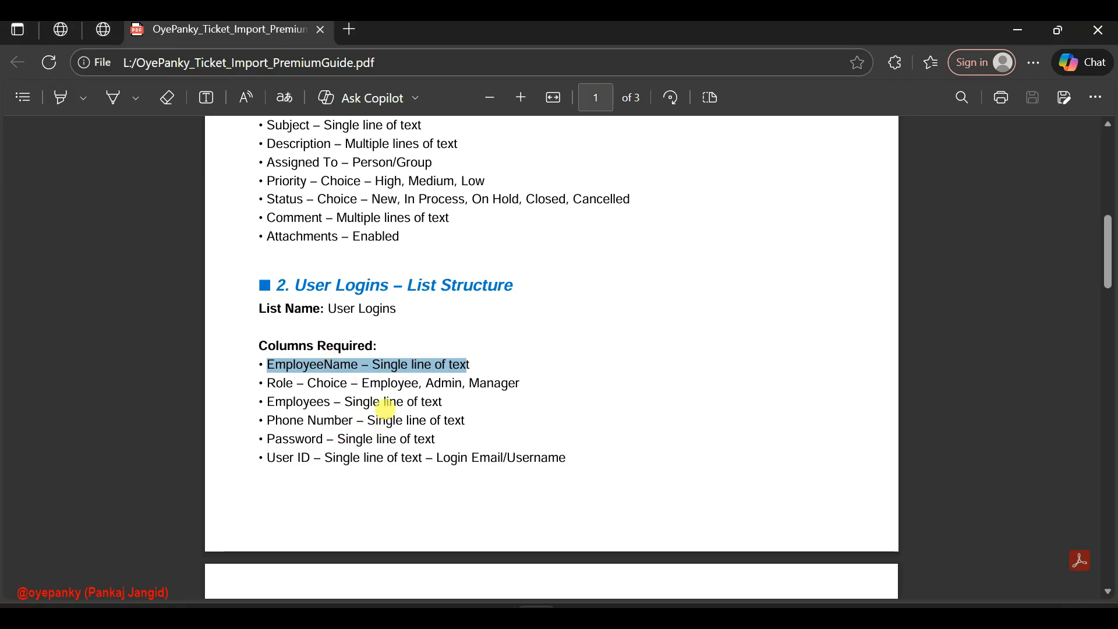
double_click(368, 384)
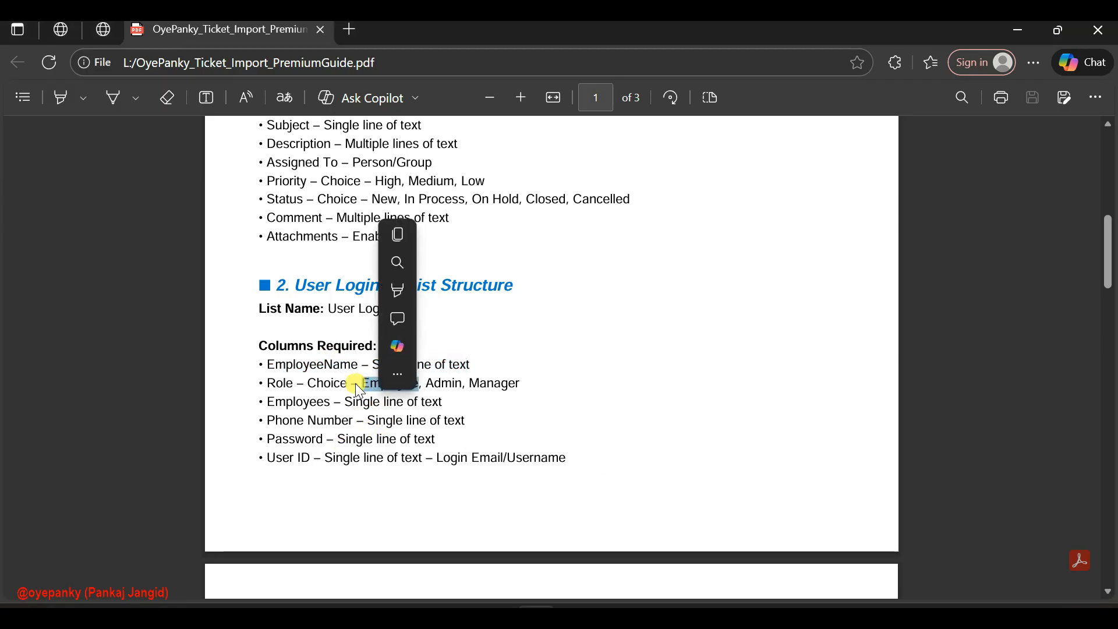
key(ctrl+c)
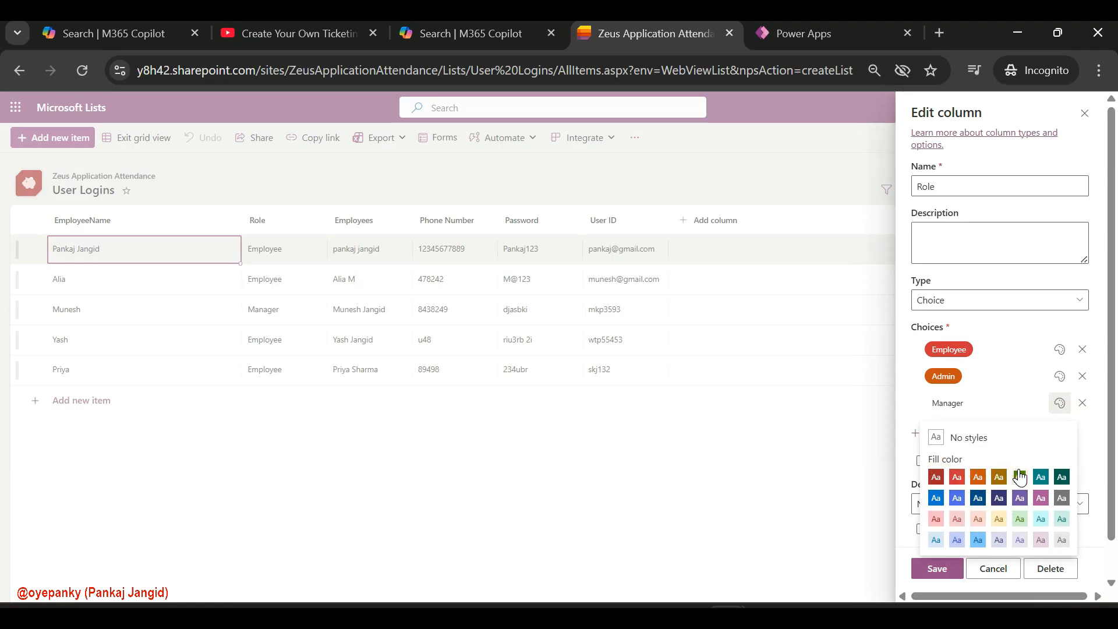
click(1019, 477)
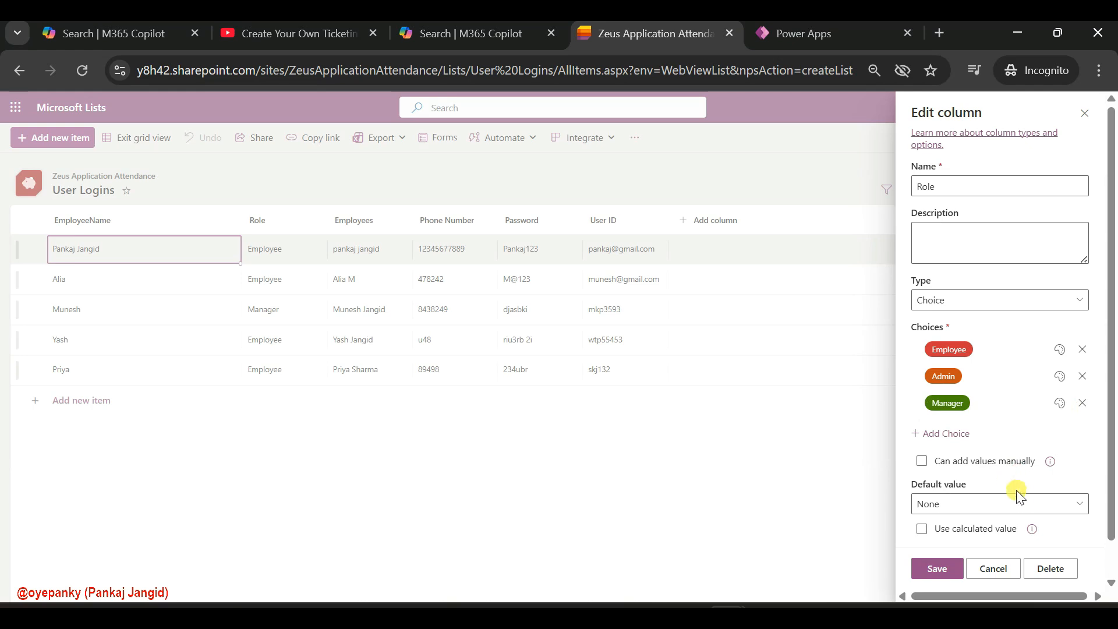
Set the Role column's default value to Employee and save the column
scroll(938, 527, down, 1)
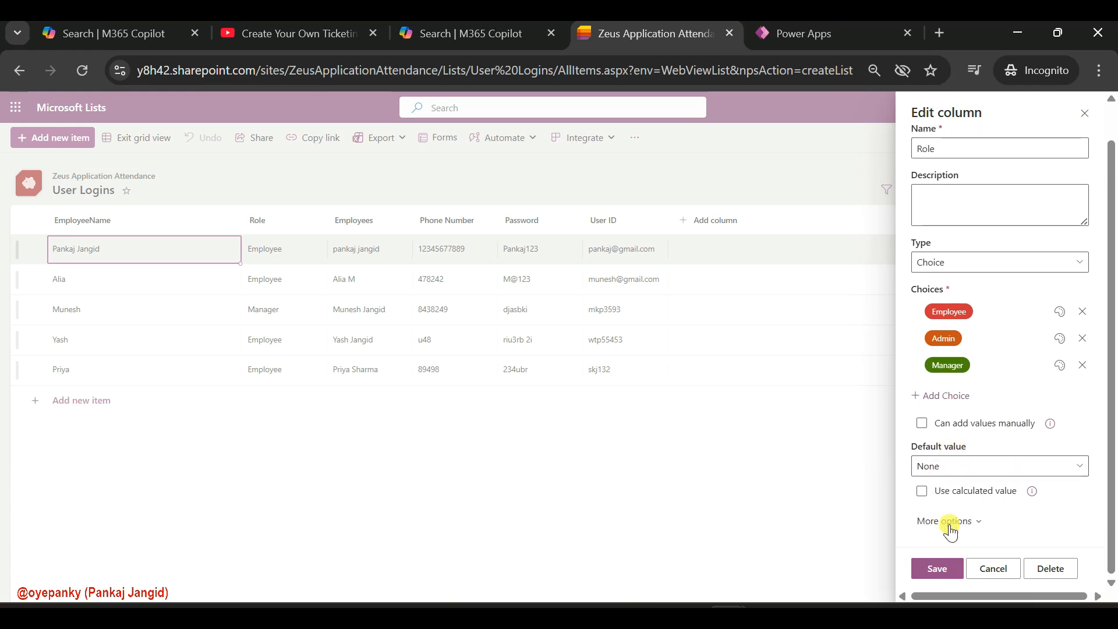
click(945, 477)
click(956, 503)
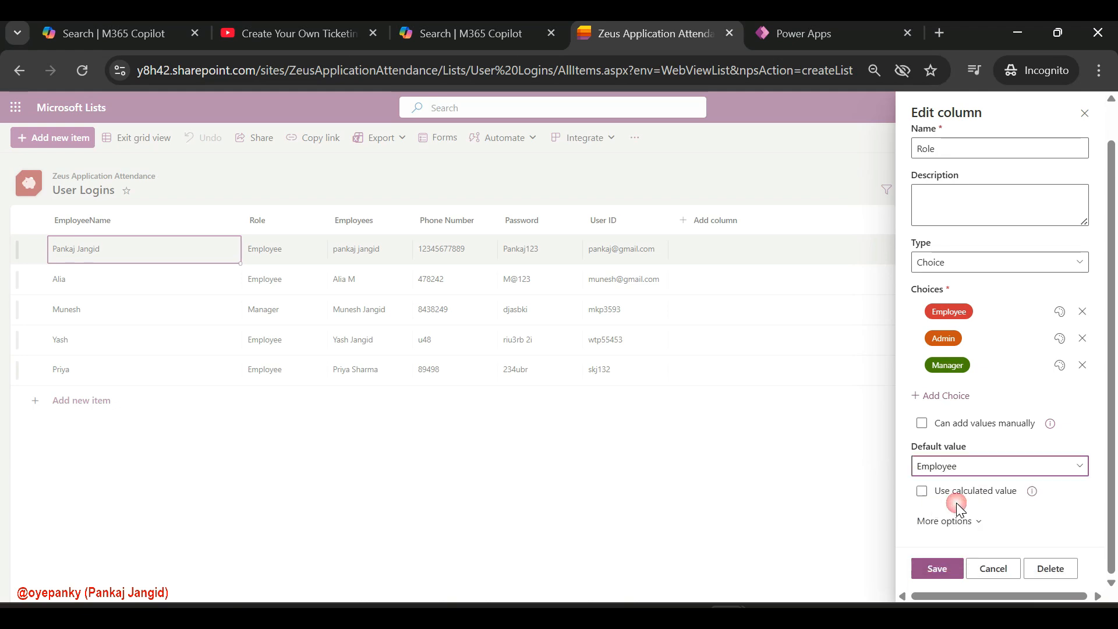
click(922, 568)
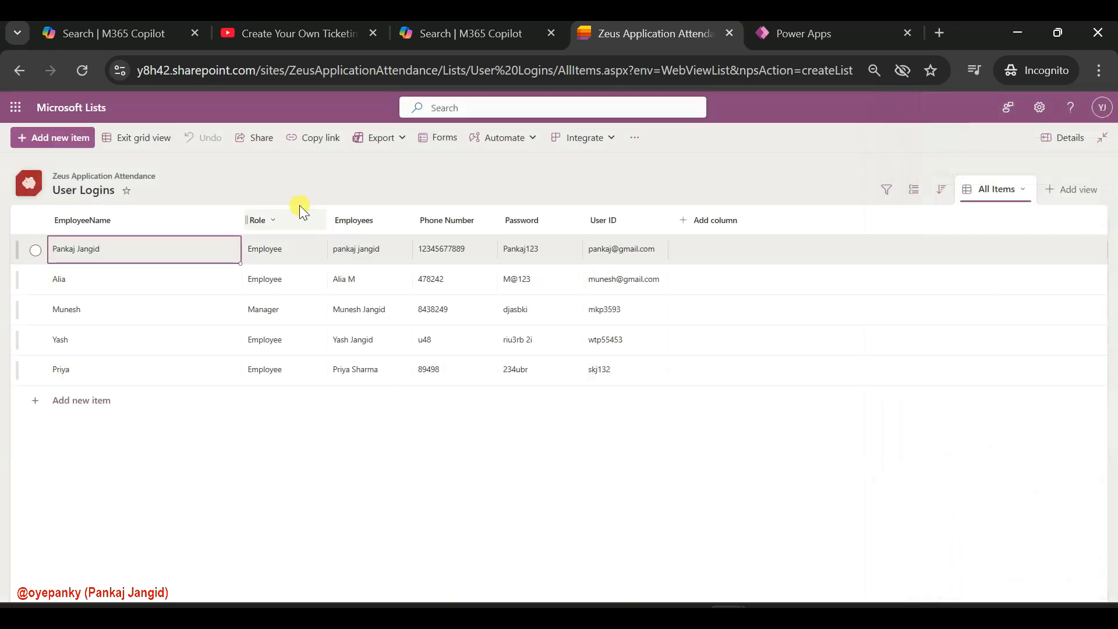
Check the available types for the single line of text Employees column, and delete that column from the list
click(360, 221)
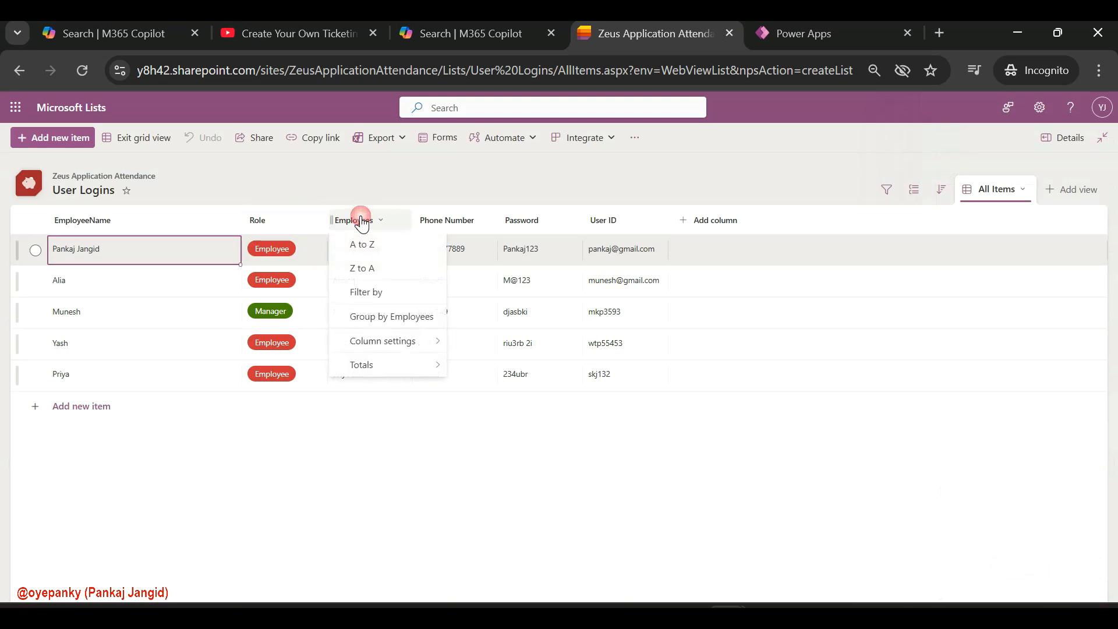
click(358, 216)
click(369, 218)
mouse_move(439, 355)
click(466, 342)
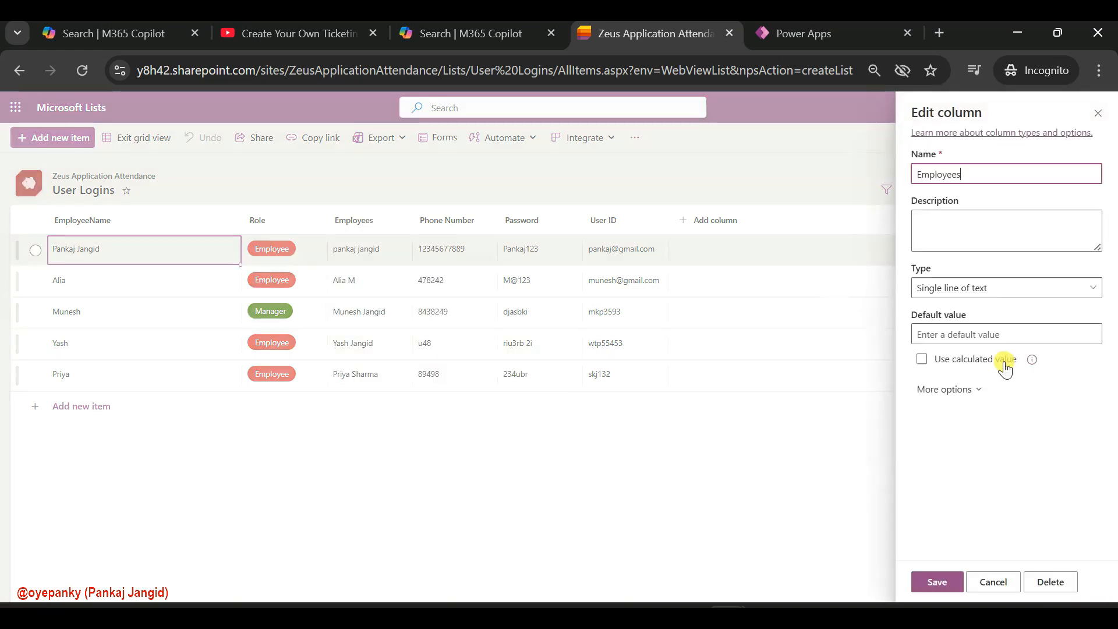
click(1012, 287)
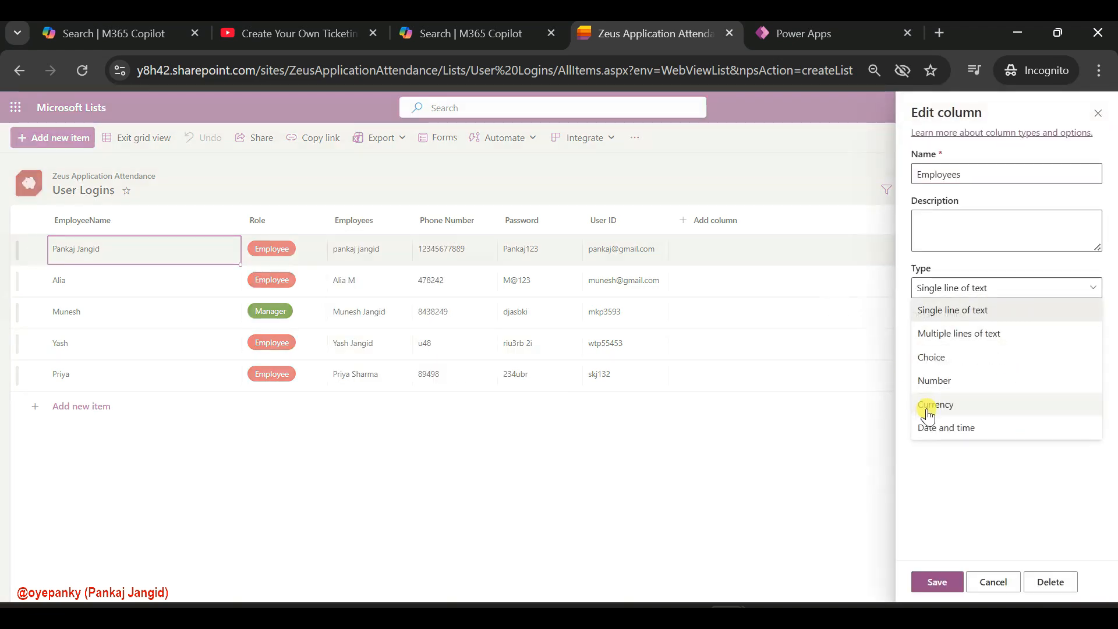
click(1048, 464)
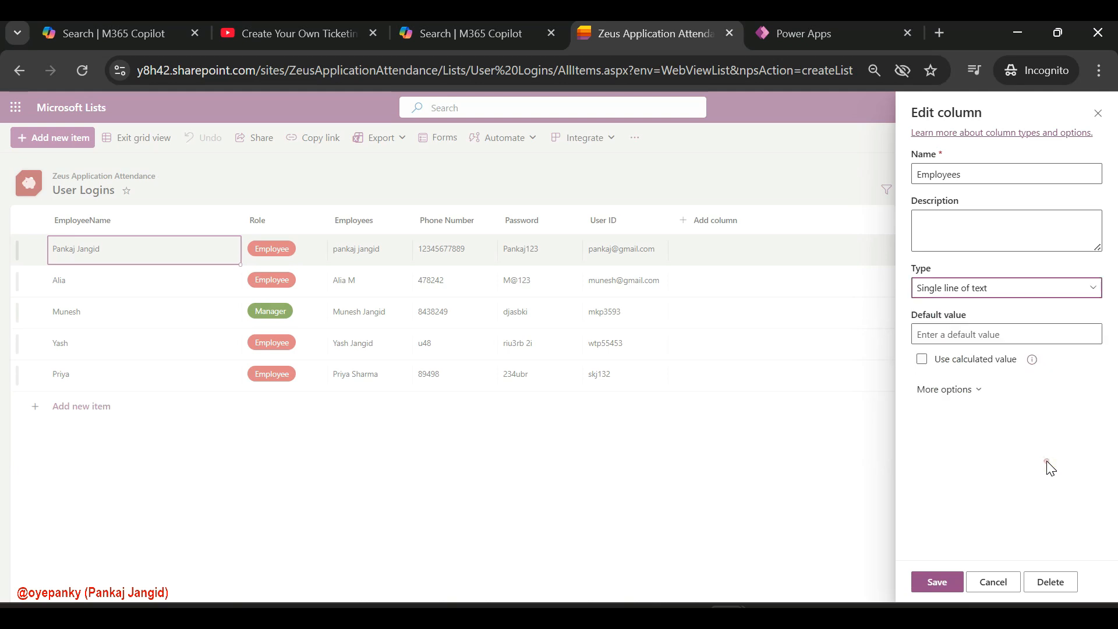
double_click(946, 175)
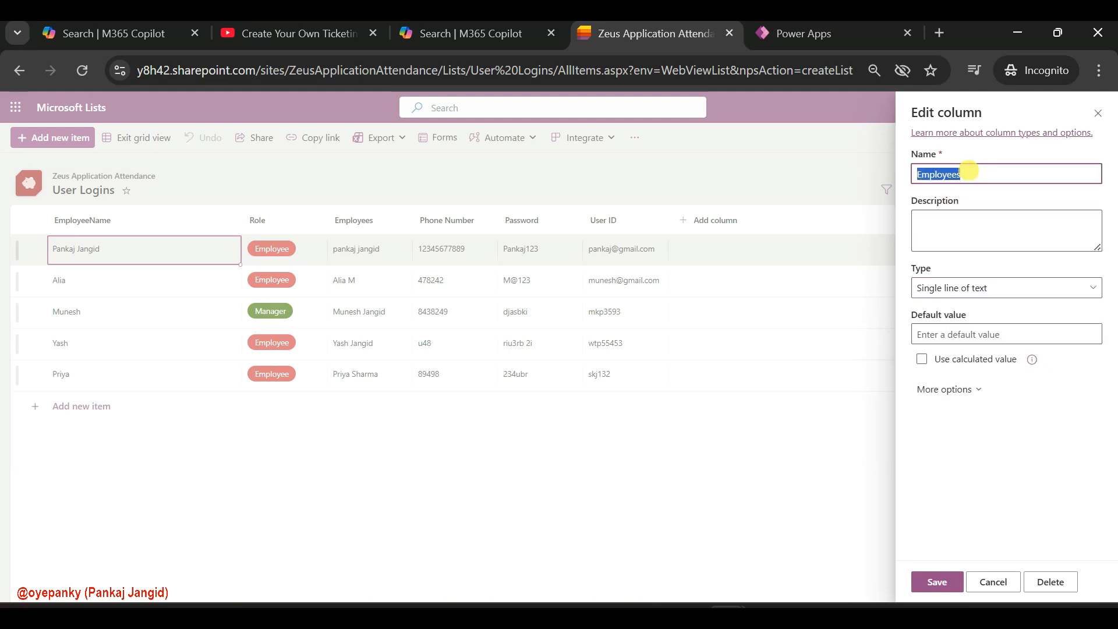
click(1026, 582)
click(673, 399)
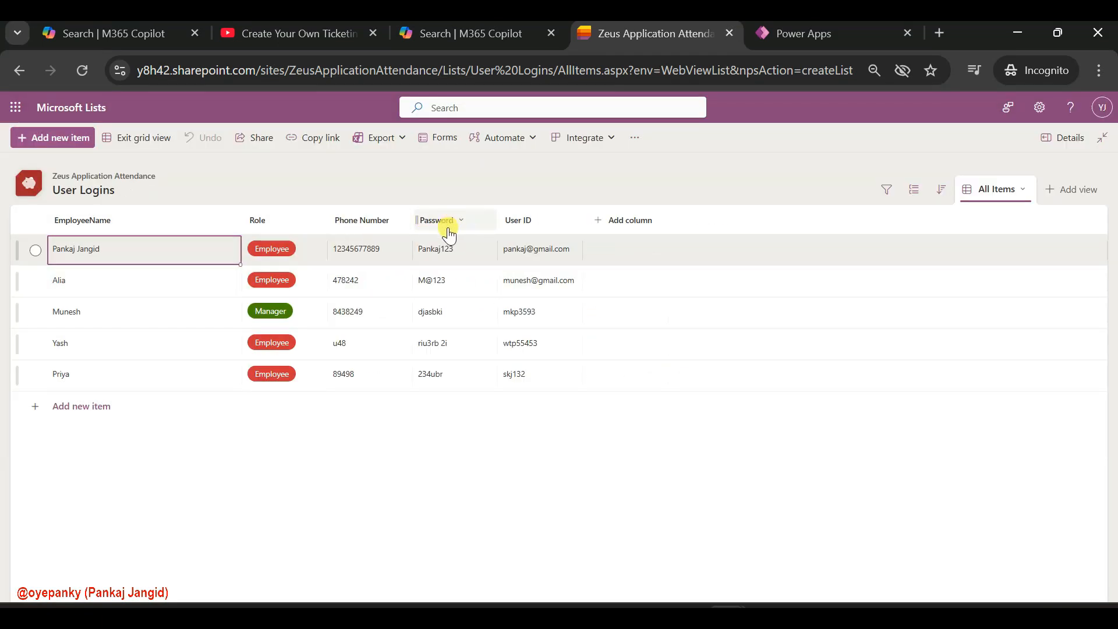
Create a Person or Group column named Employees between the Role and Phone Number columns
click(328, 234)
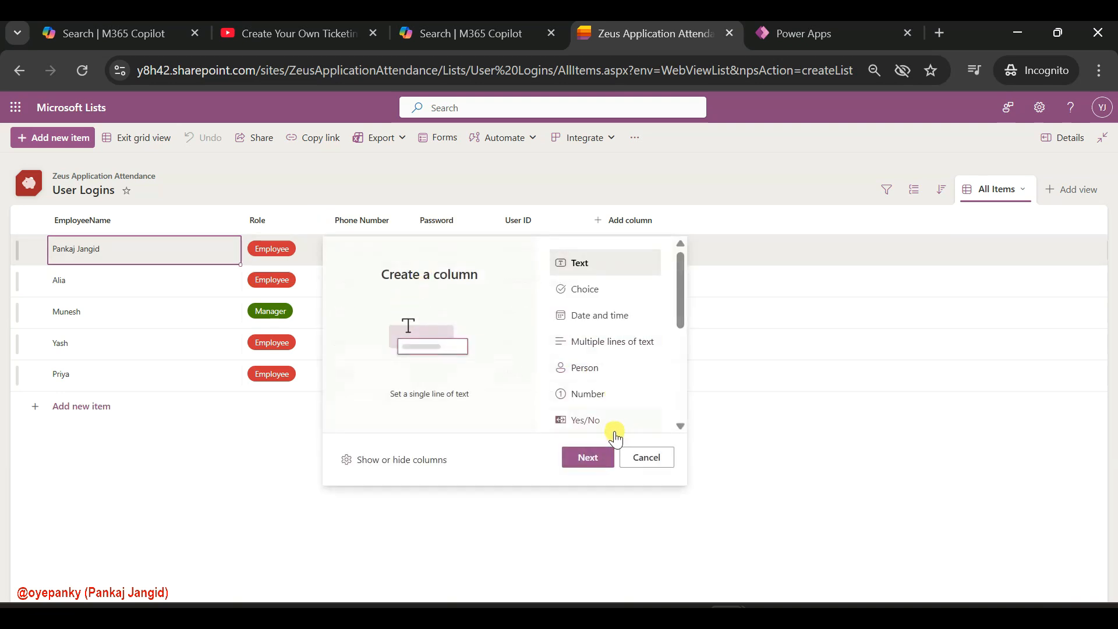
click(583, 372)
click(588, 457)
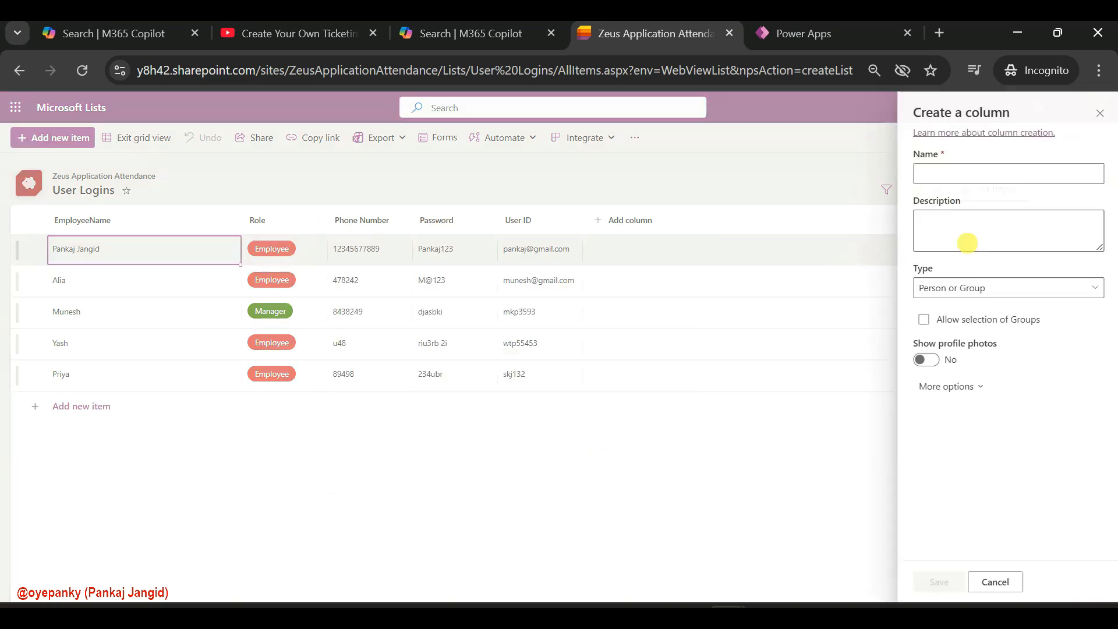
click(964, 177)
text(Employees)
click(941, 330)
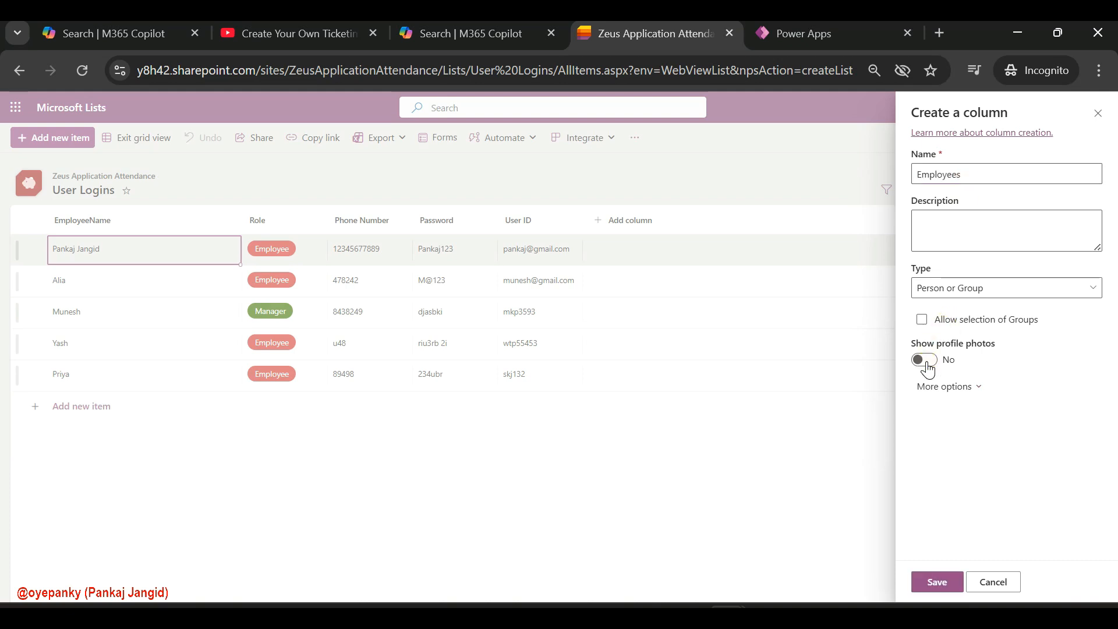
click(934, 580)
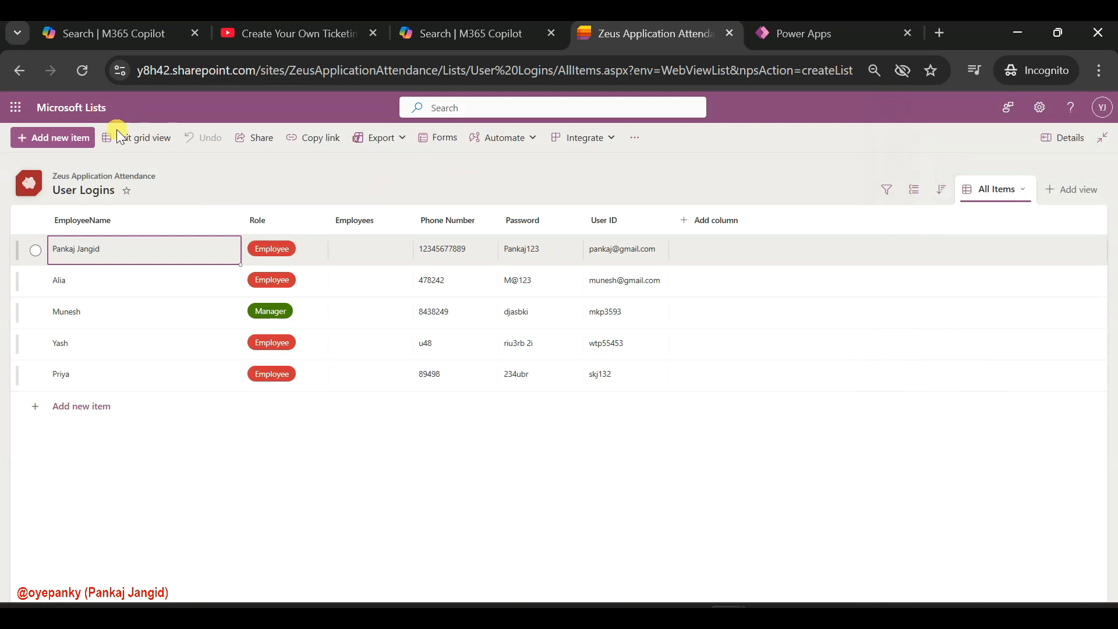
Try to assign the directory user matching the first row's name in its Employees cell
click(361, 249)
click(359, 249)
text(pankaj)
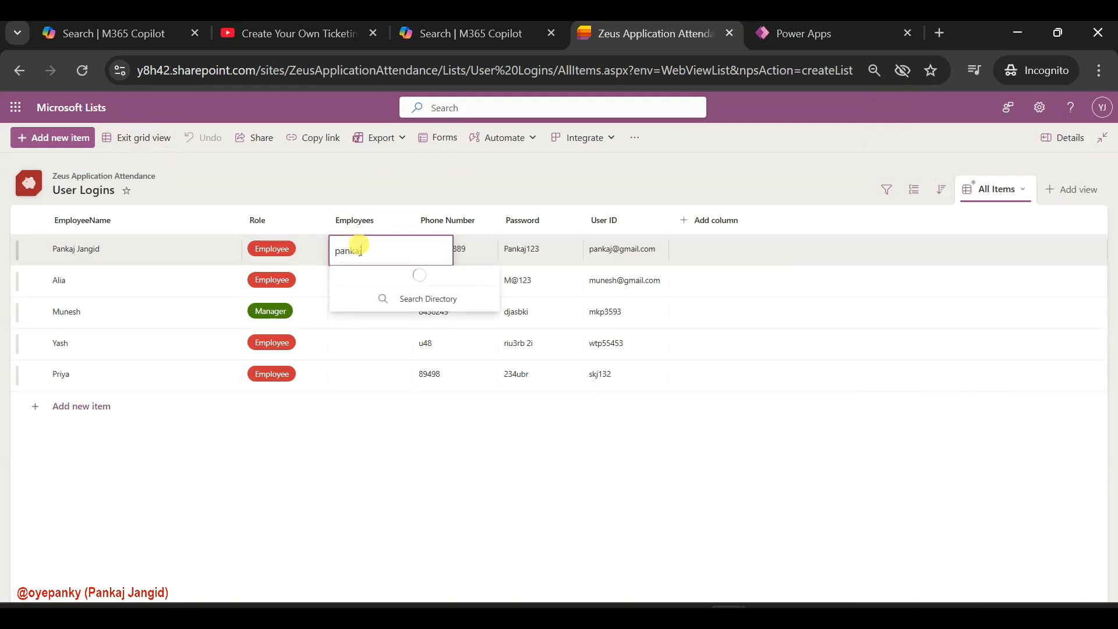
click(364, 282)
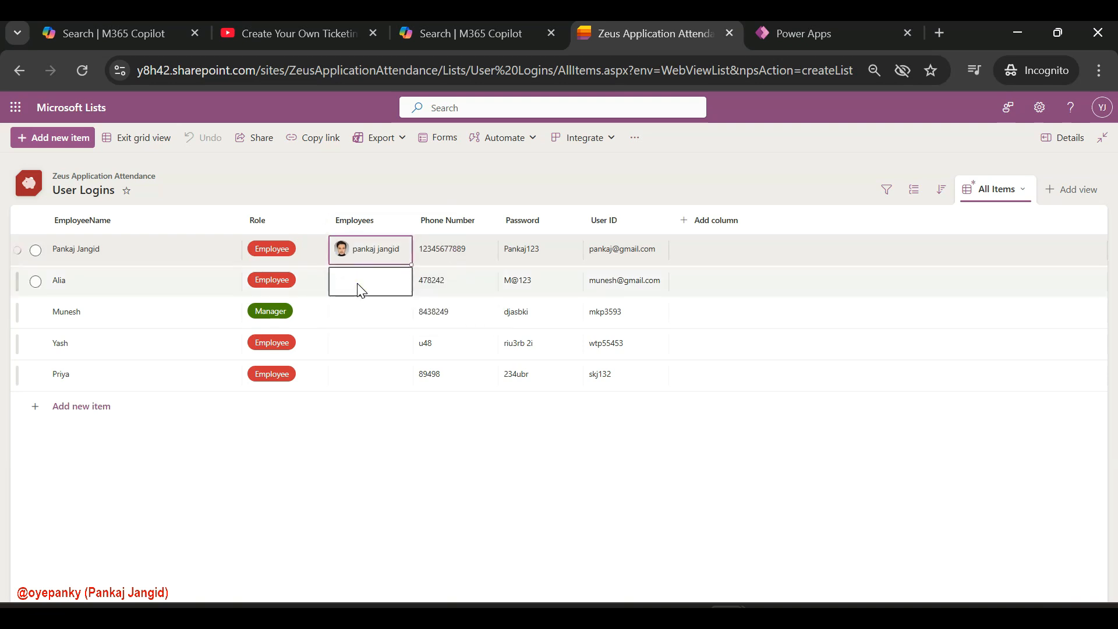
Assign the directory user matching the fourth row's first name to the second row's Employees cell and leave grid editing
click(357, 283)
text(Yash)
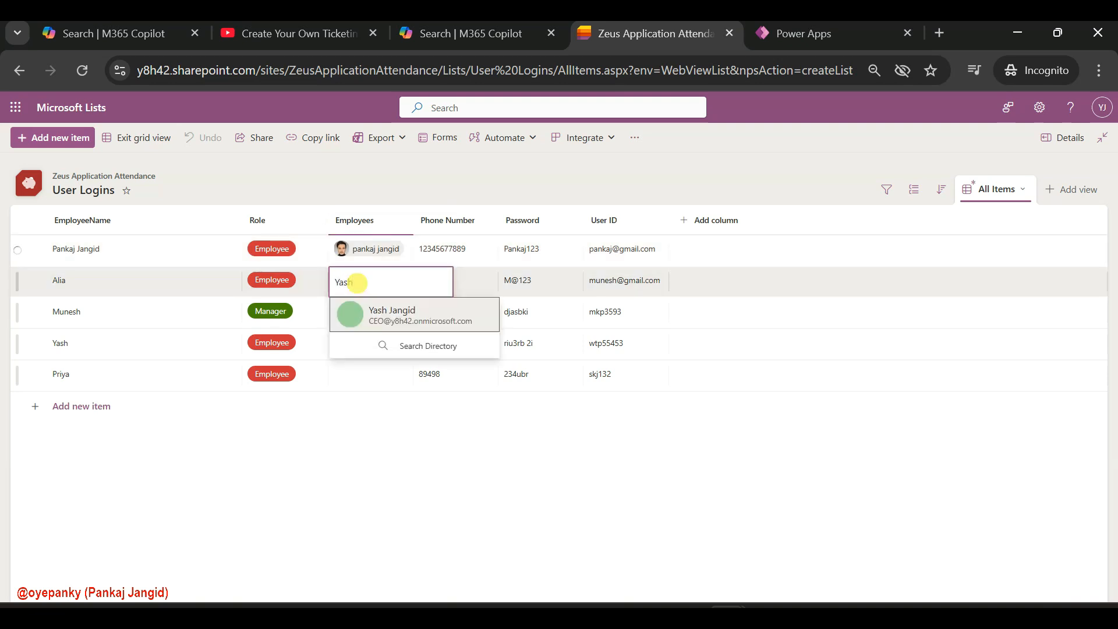
click(406, 309)
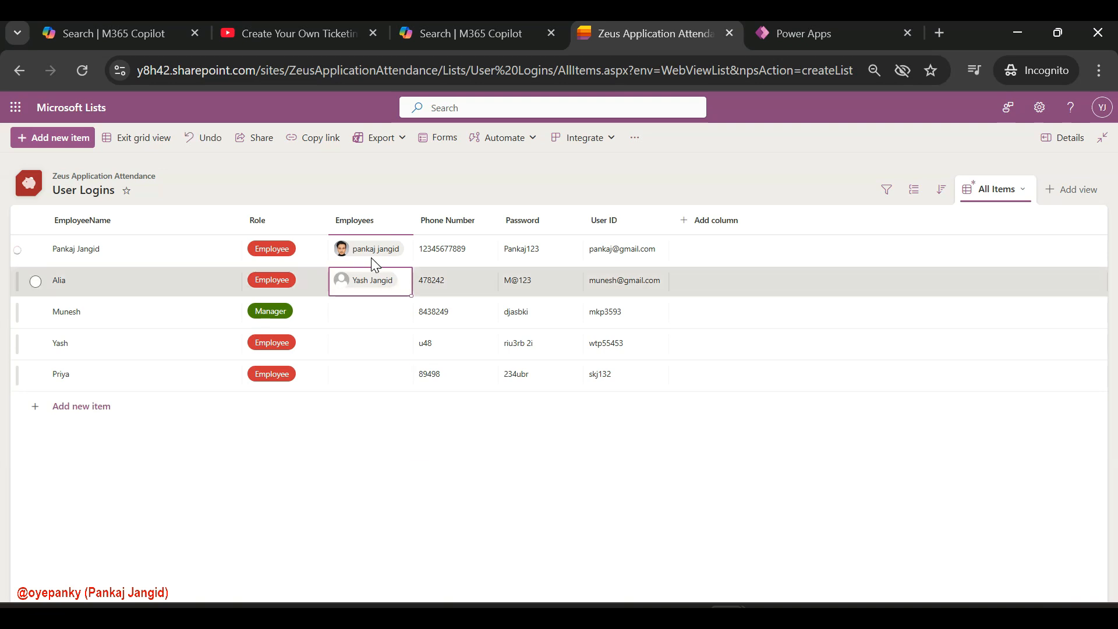
click(140, 140)
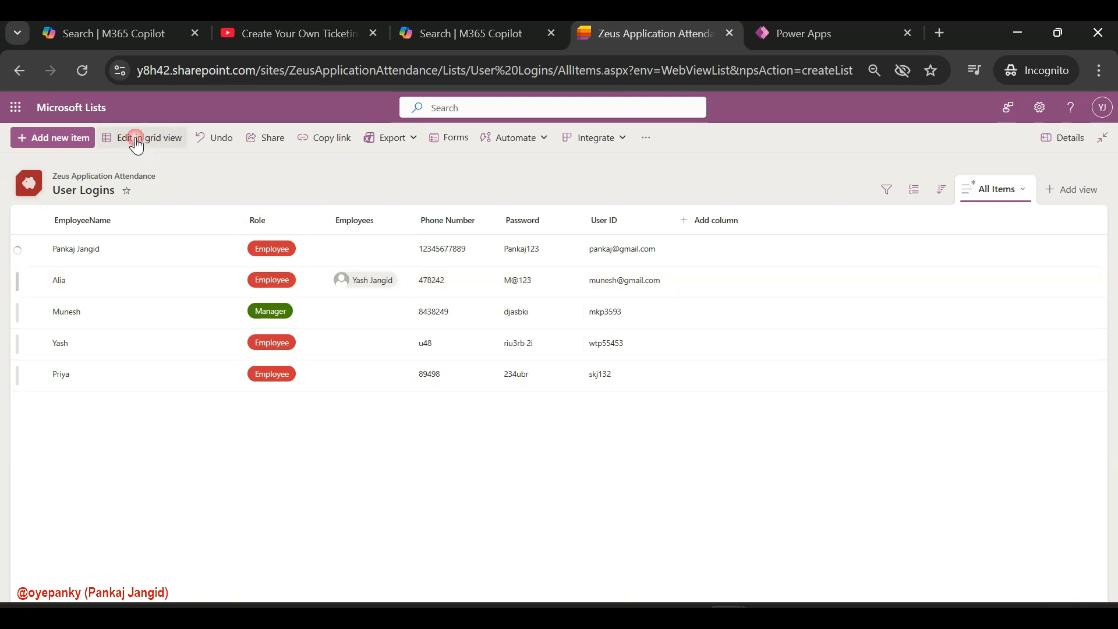
Return to grid editing and try again to fill the first row's empty Employees cell with the matching user
click(366, 256)
click(181, 145)
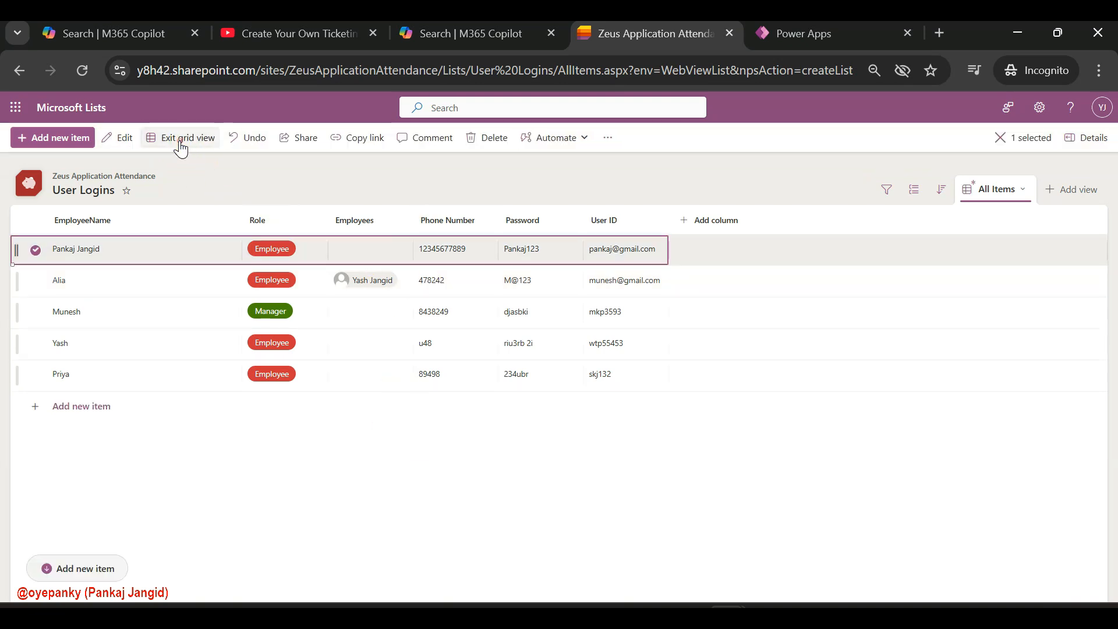
click(362, 249)
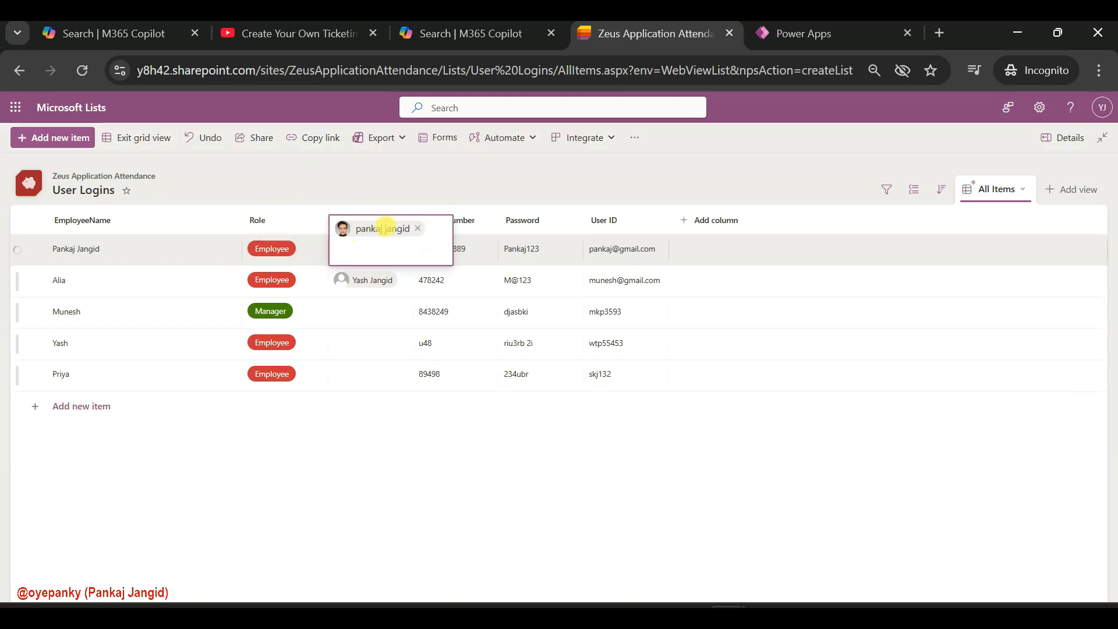
key(Escape)
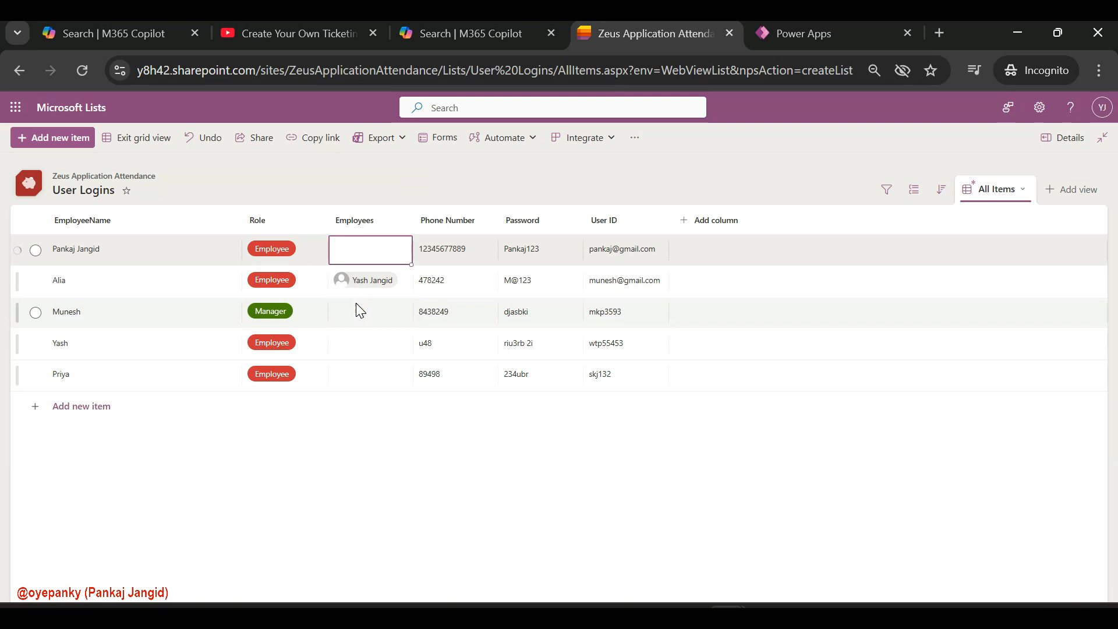
Assign the matching directory user to the third row's Employees cell, leave grid editing and reload the list
click(356, 309)
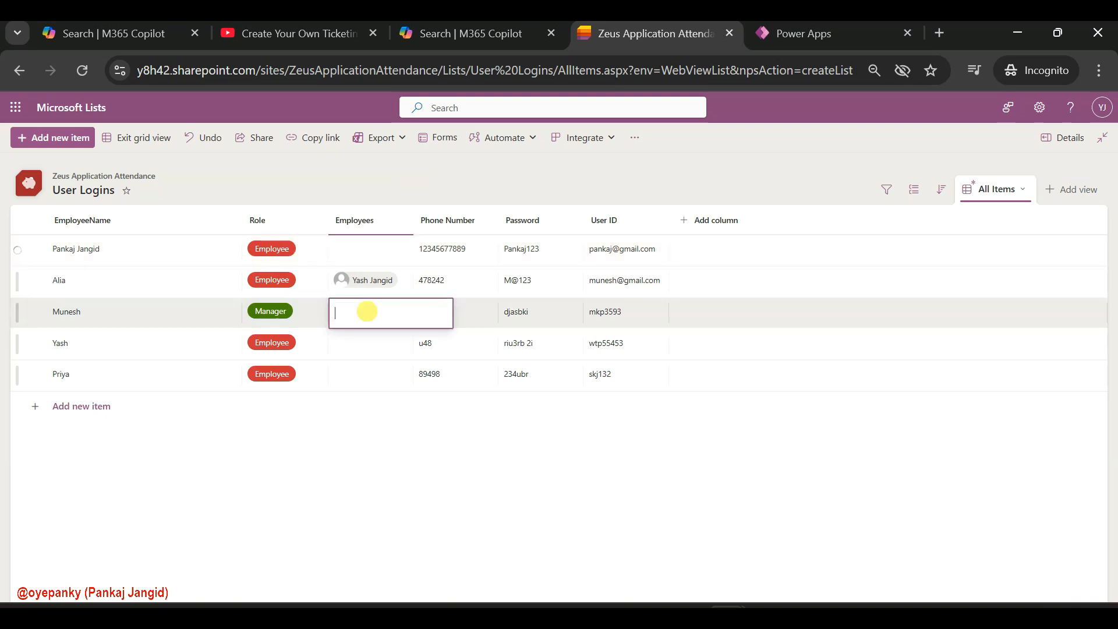
text(munesh)
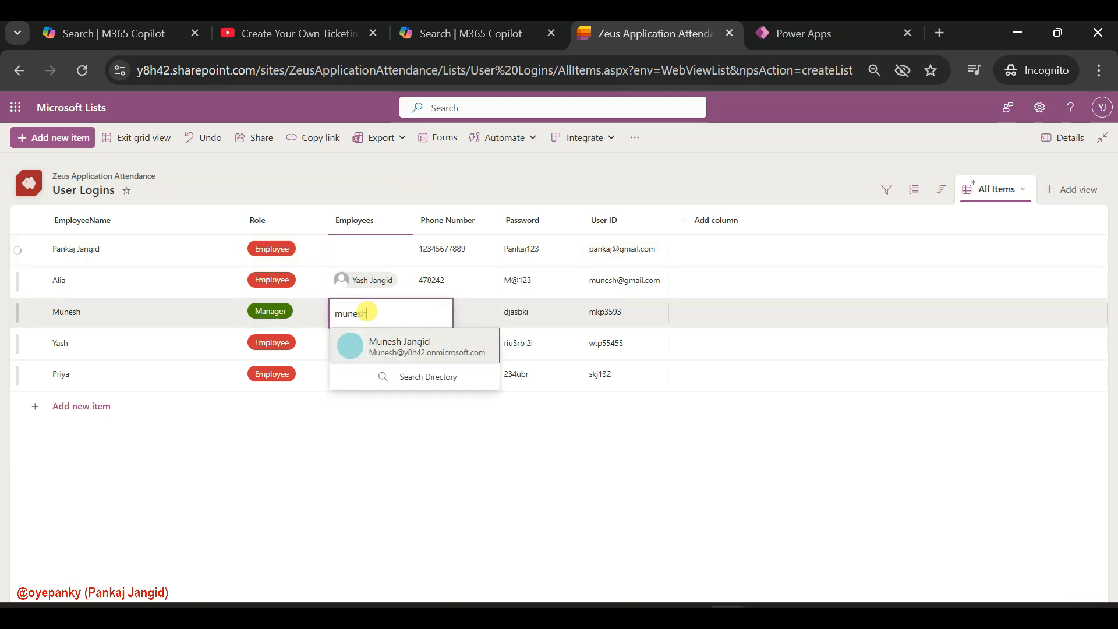
click(381, 341)
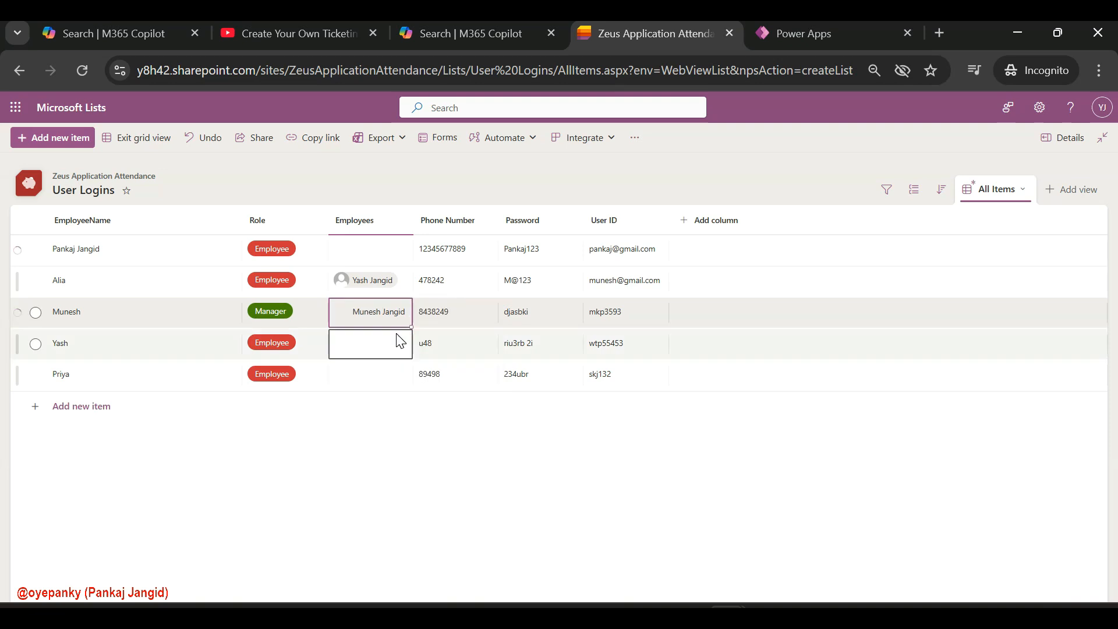
click(139, 137)
click(76, 69)
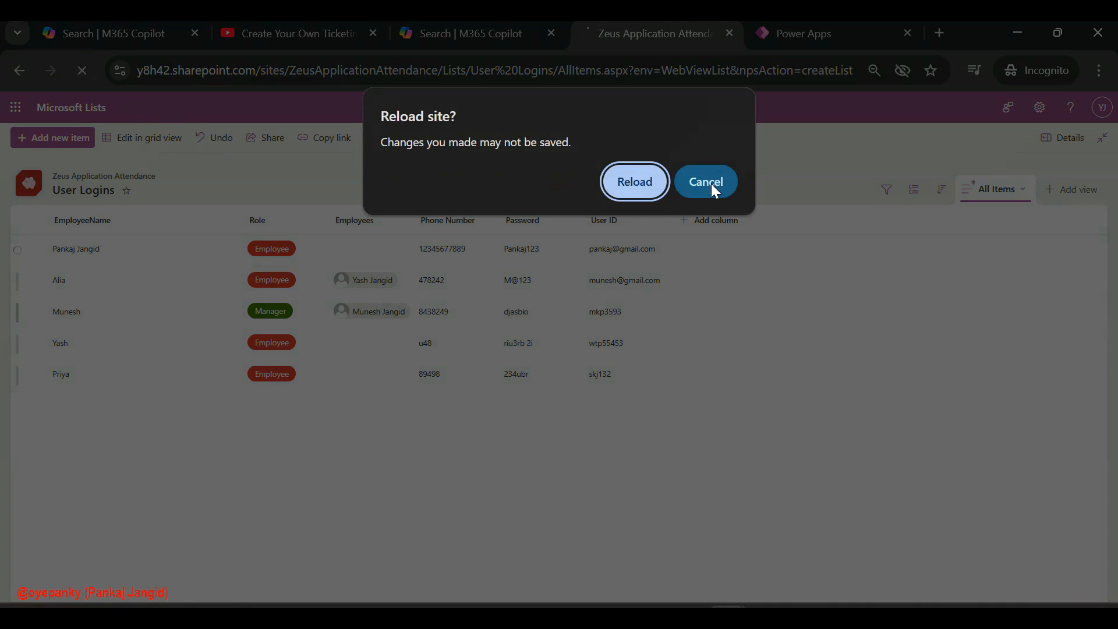
click(632, 184)
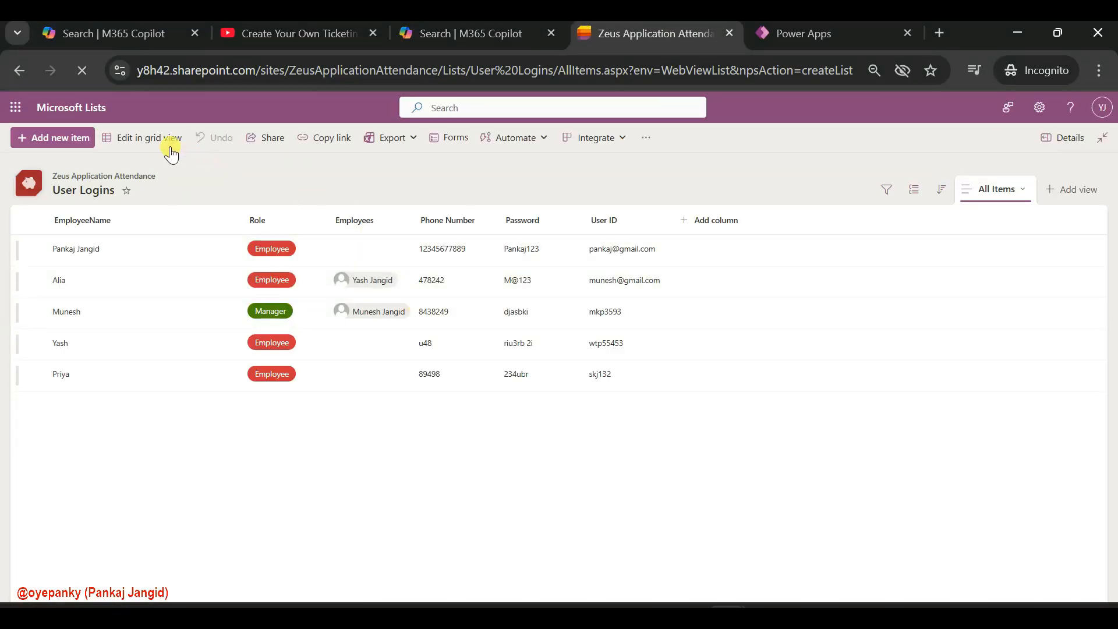
Fill the first row's Employees cell with the matching directory user in grid editing, exit it and reload the list
click(171, 140)
click(357, 250)
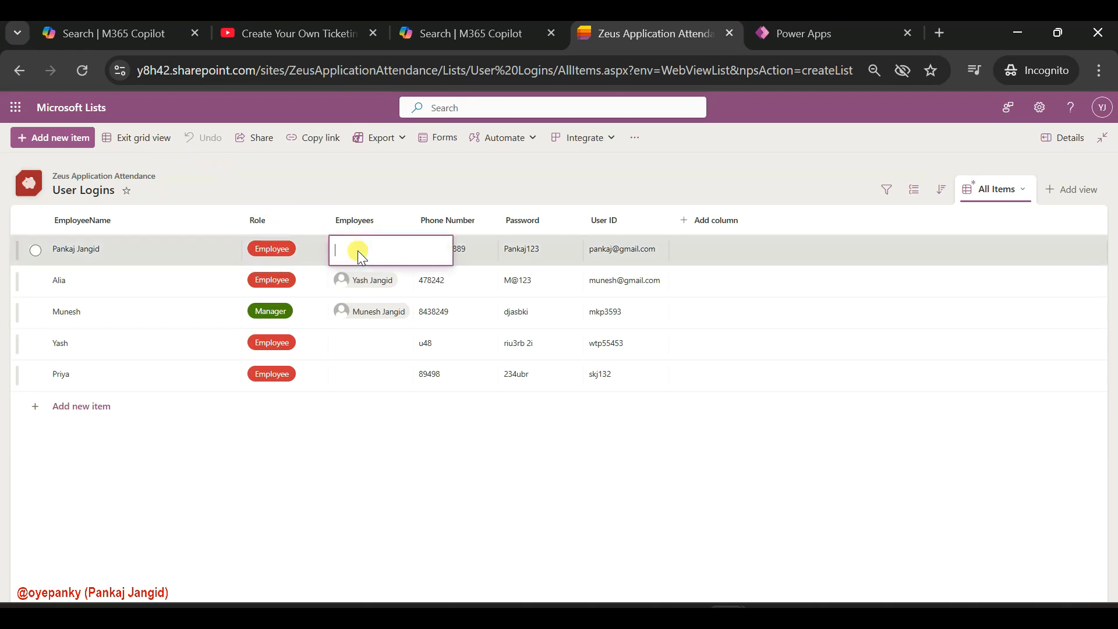
text(pankaj)
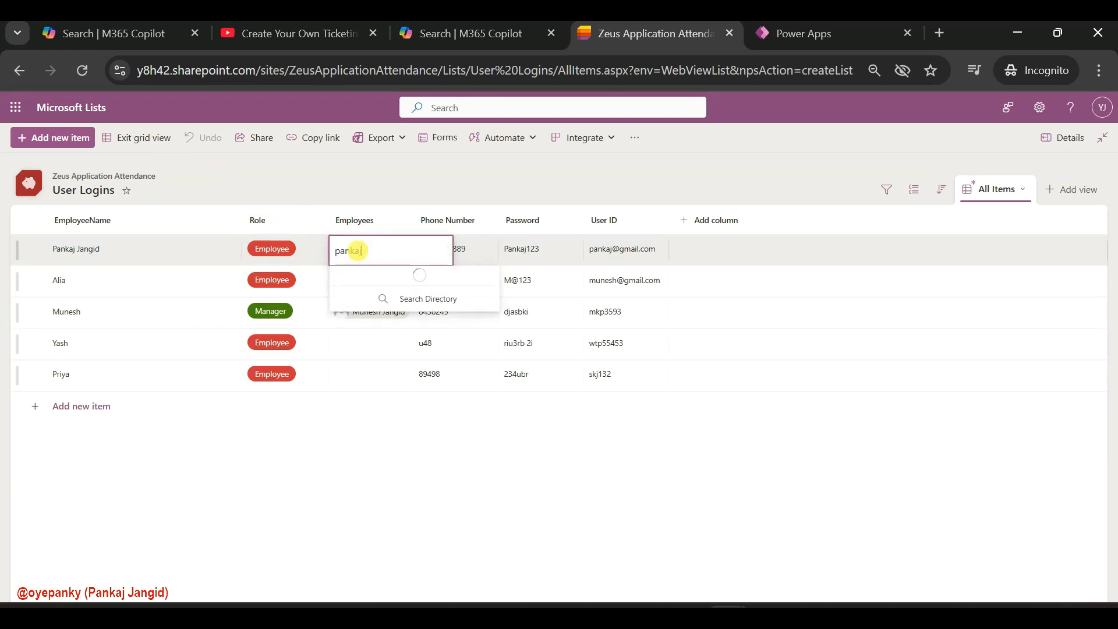
click(420, 281)
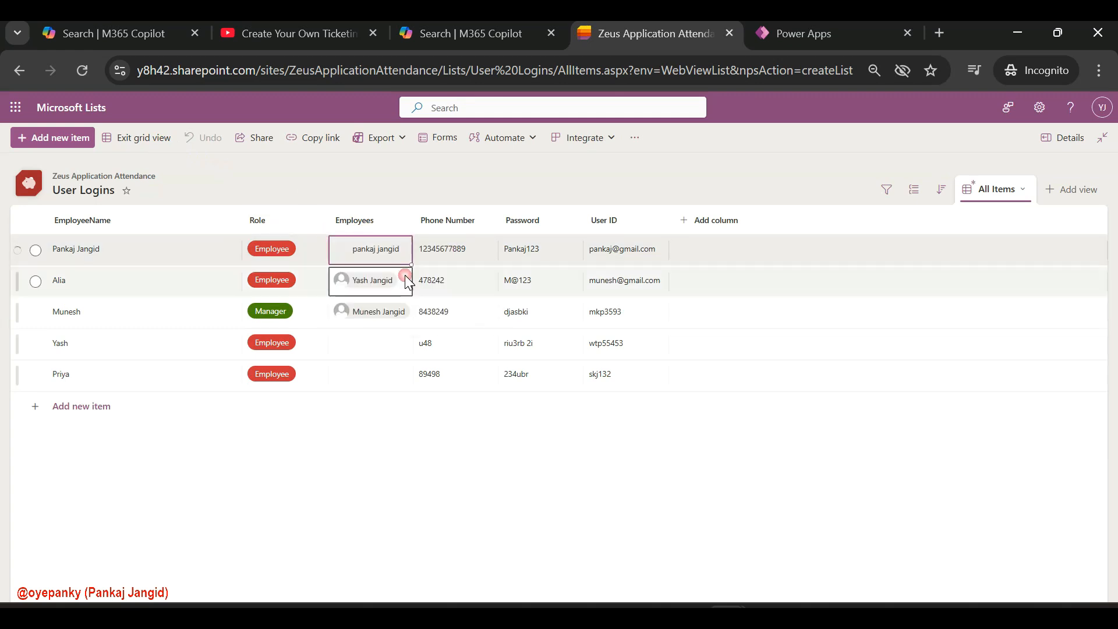
click(137, 140)
click(81, 69)
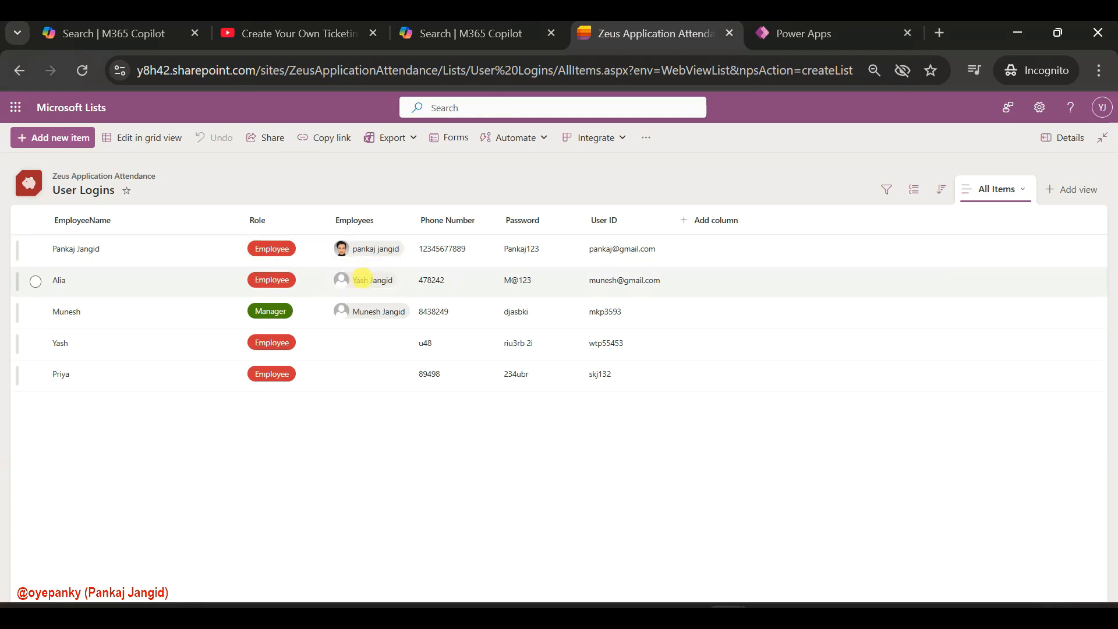
Return to grid editing and remove the assigned person from the second row's Employees cell
drag(346, 283, 373, 285)
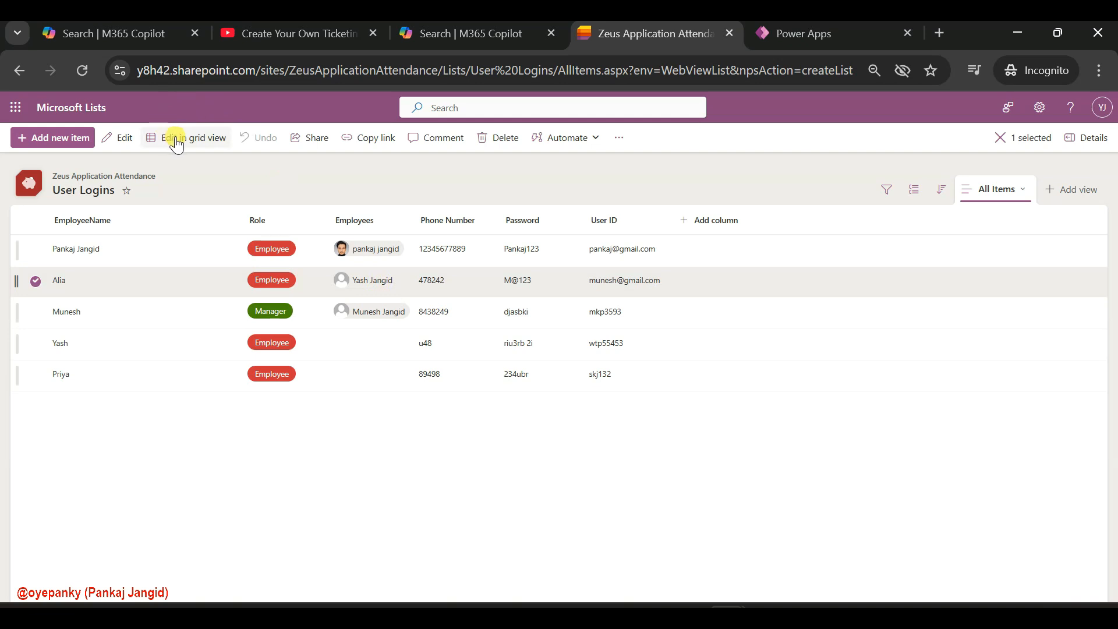
click(219, 139)
click(403, 274)
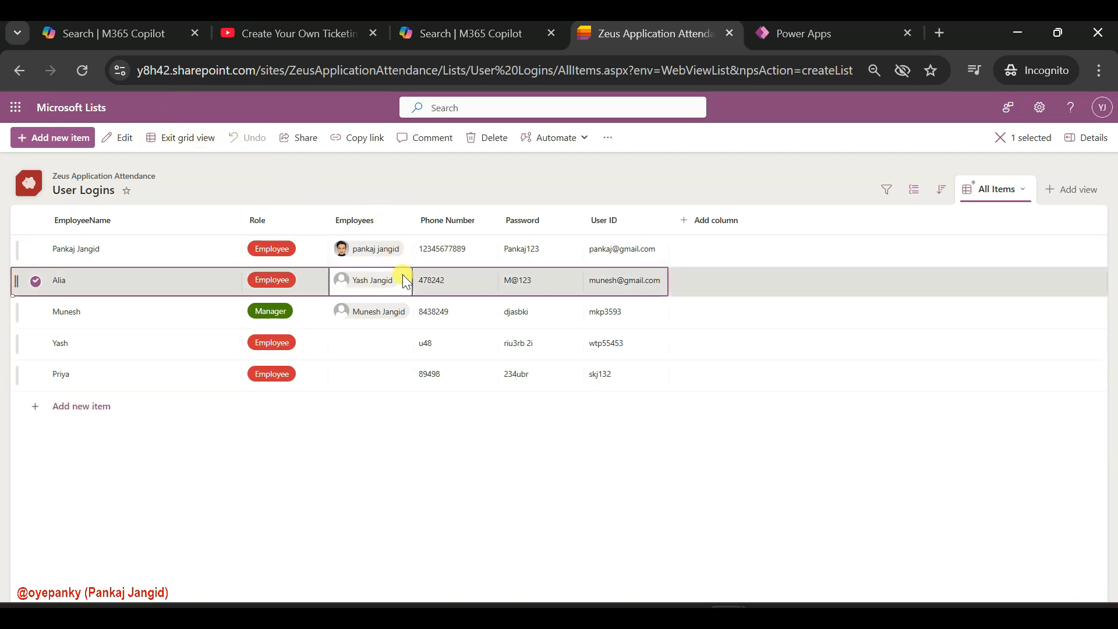
click(402, 277)
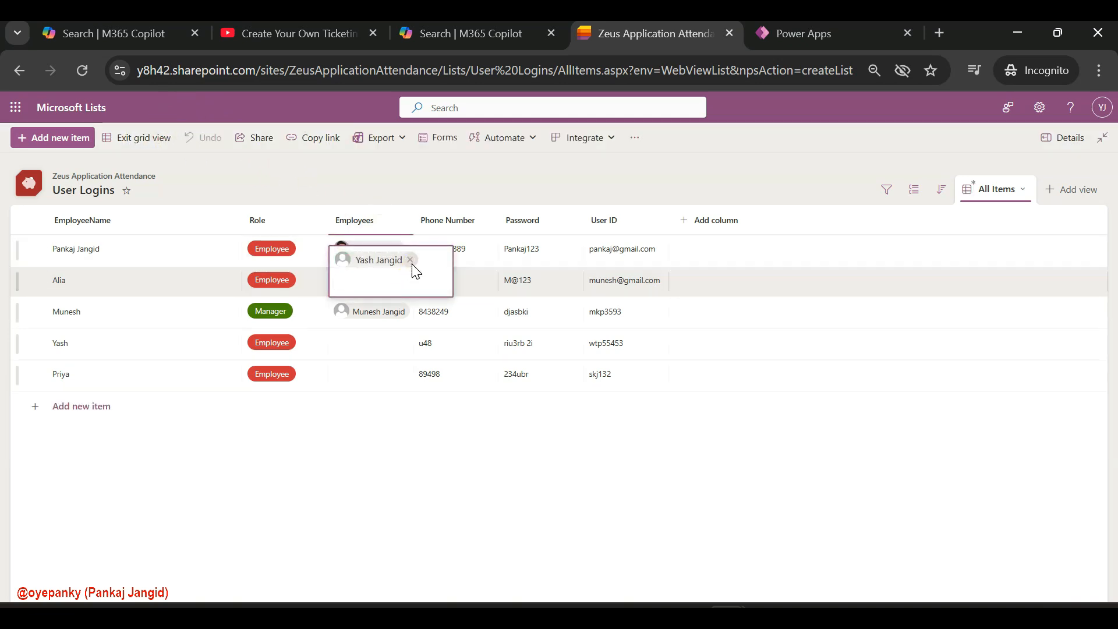
click(410, 259)
Assign the directory user matching the fourth row's first name to that row's Employees cell
click(370, 345)
text(yash)
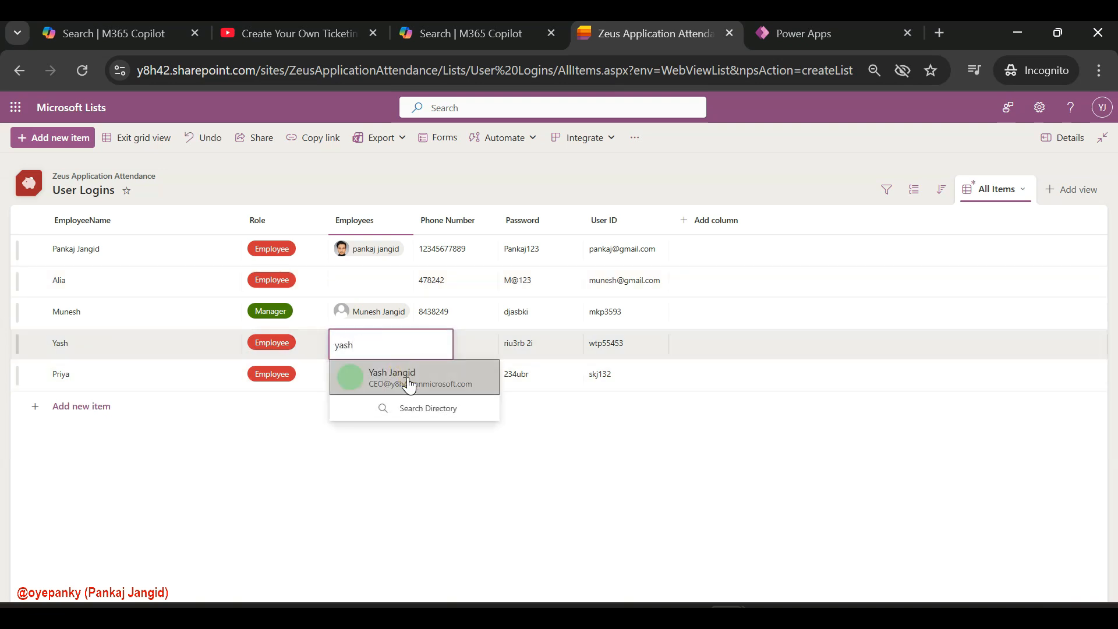
click(409, 378)
Set the fourth row's Role to Admin, leave grid editing and reload the list
click(284, 355)
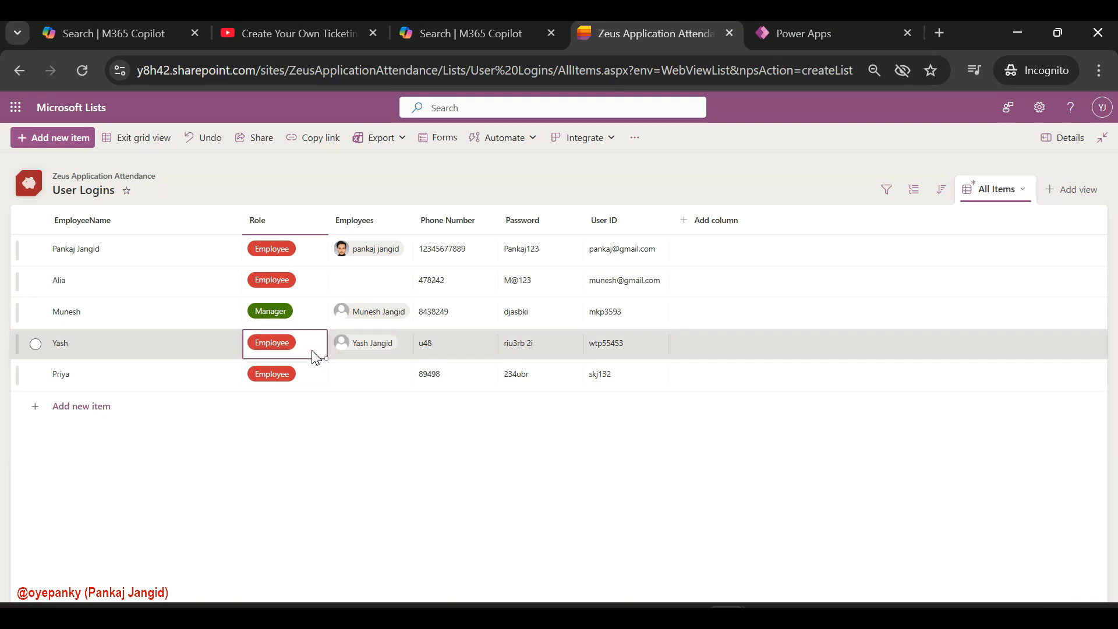
click(312, 350)
click(275, 376)
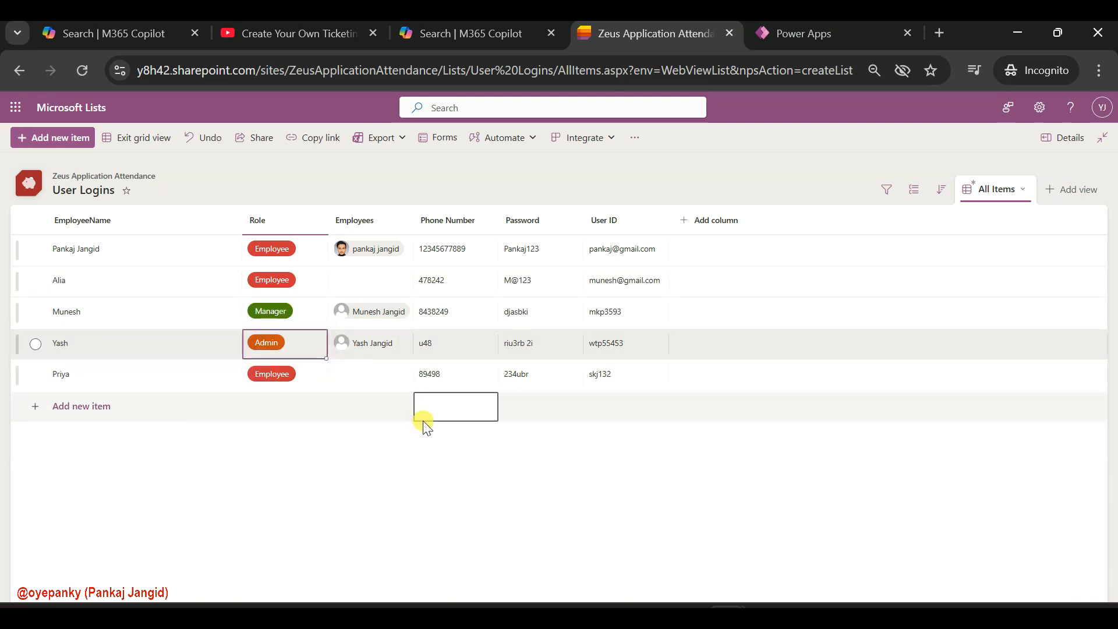
click(118, 138)
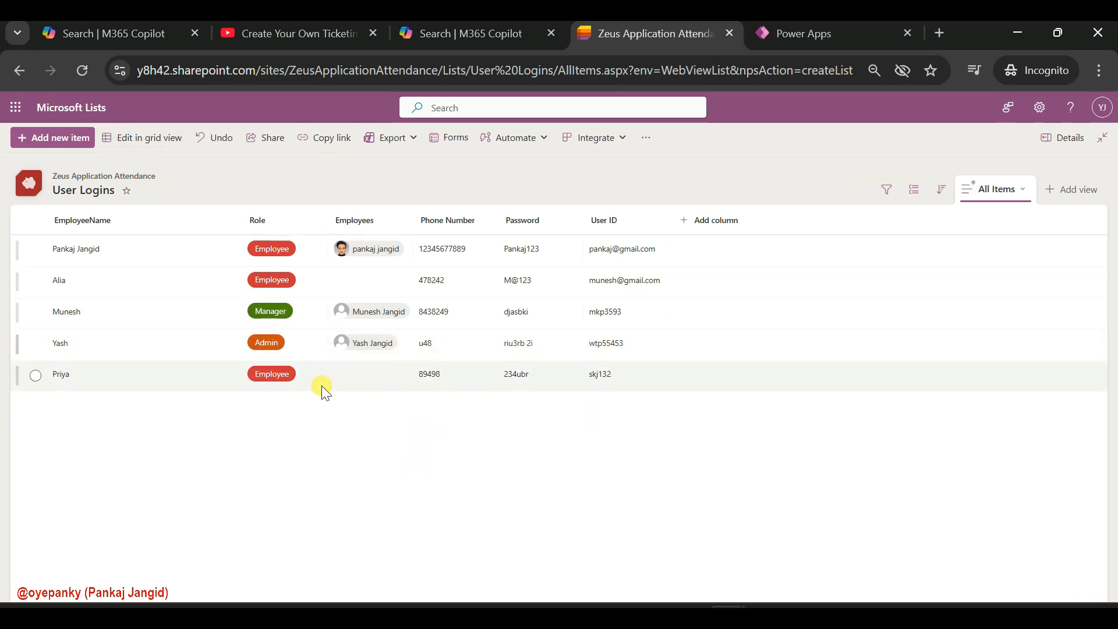
click(82, 70)
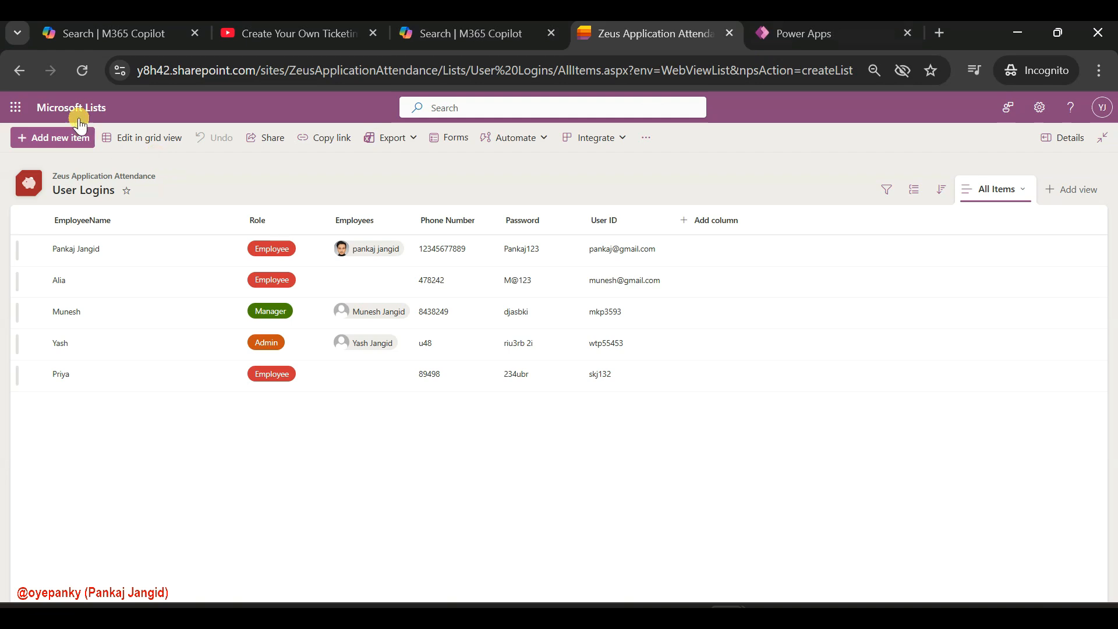
Go to the Lists home page and start a new list from the CSV file ServiceTickets.csv on this device
click(51, 108)
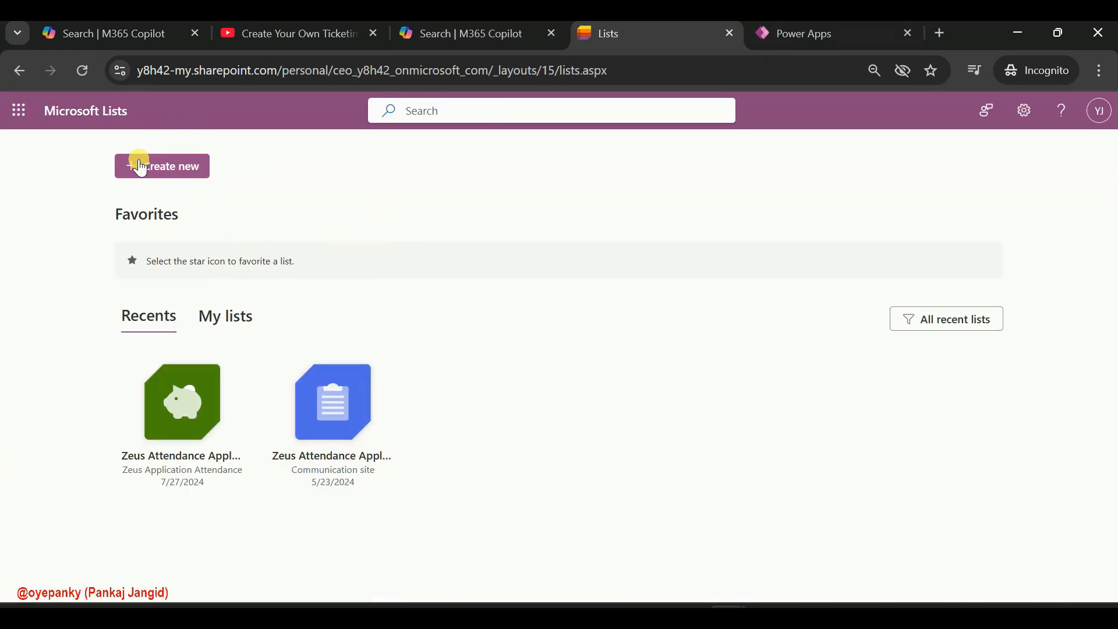
click(146, 169)
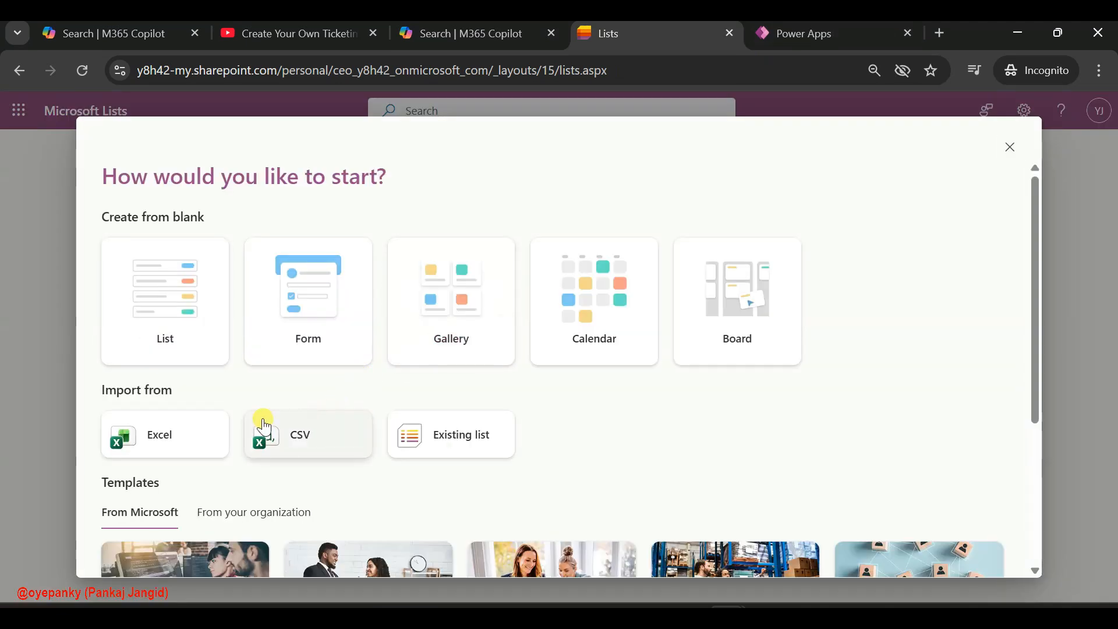
click(283, 435)
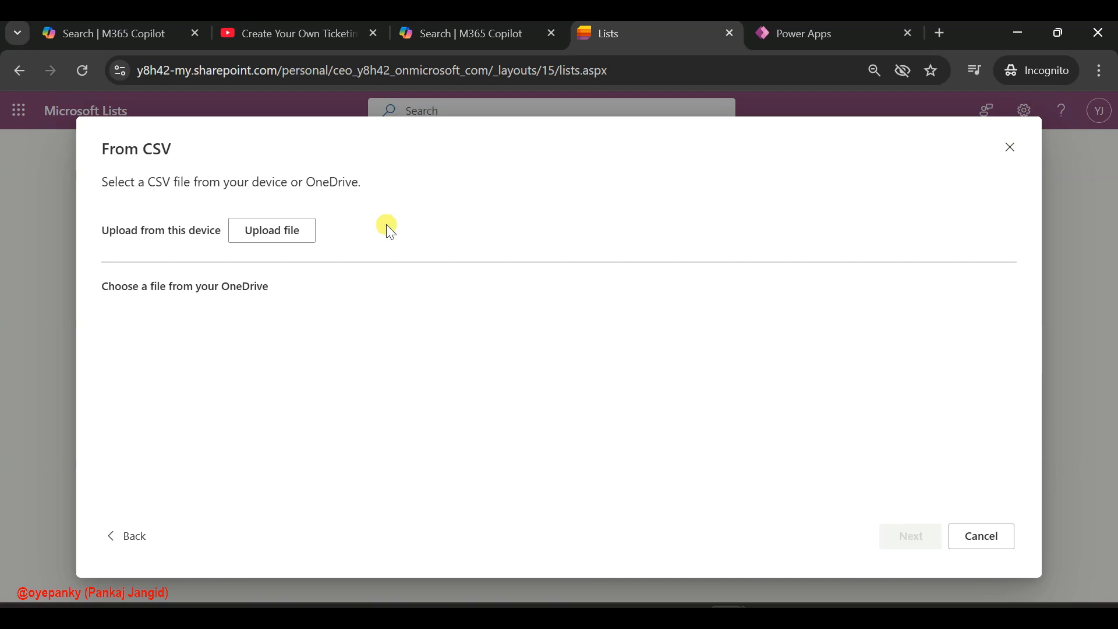
click(263, 236)
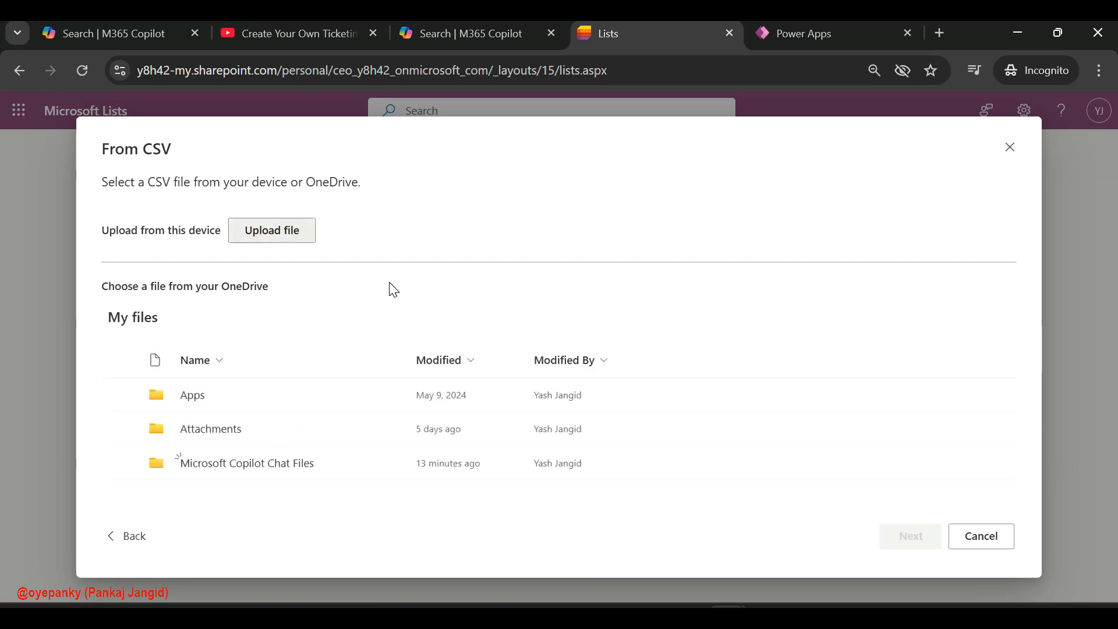
click(290, 233)
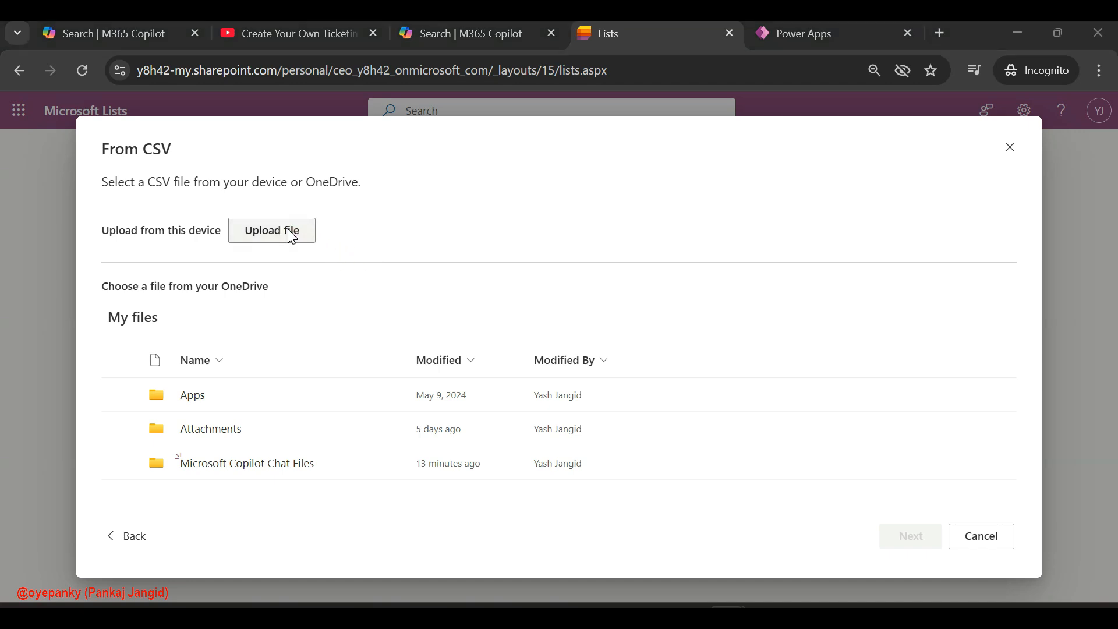
click(276, 209)
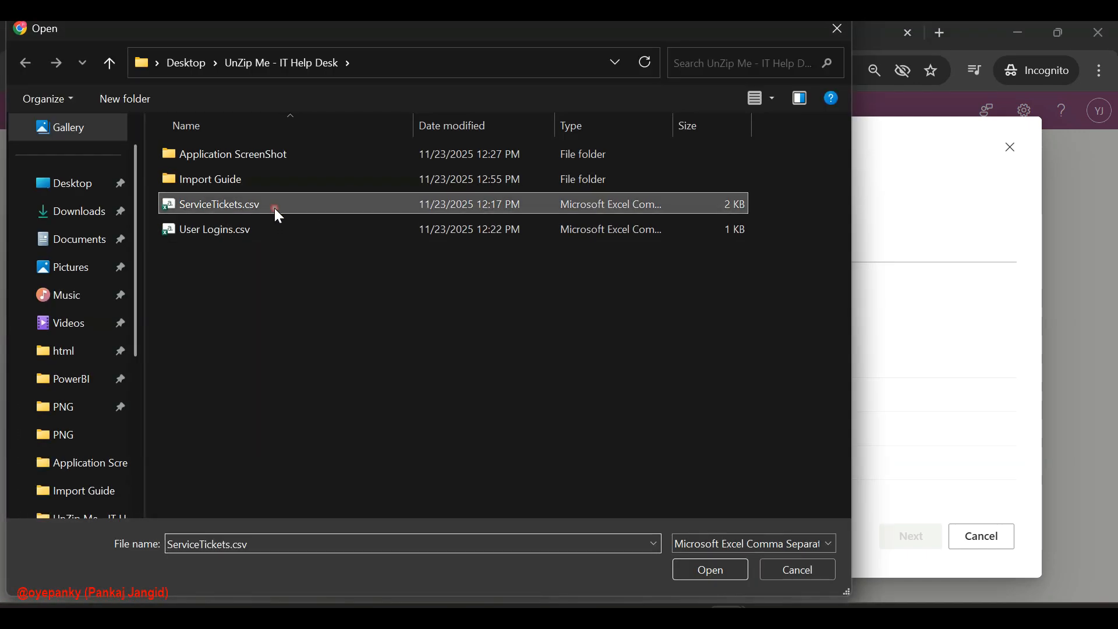
click(712, 567)
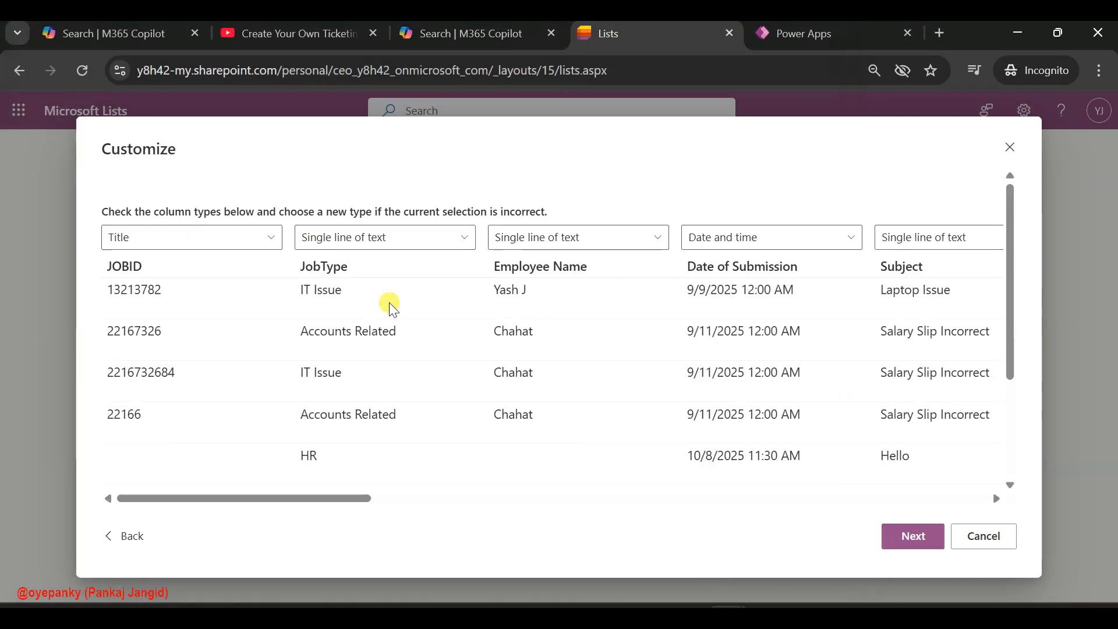
Accept the proposed column types and create the ServiceTickets list in the Zeus Application Attendance site, without showing it in site navigation
click(915, 539)
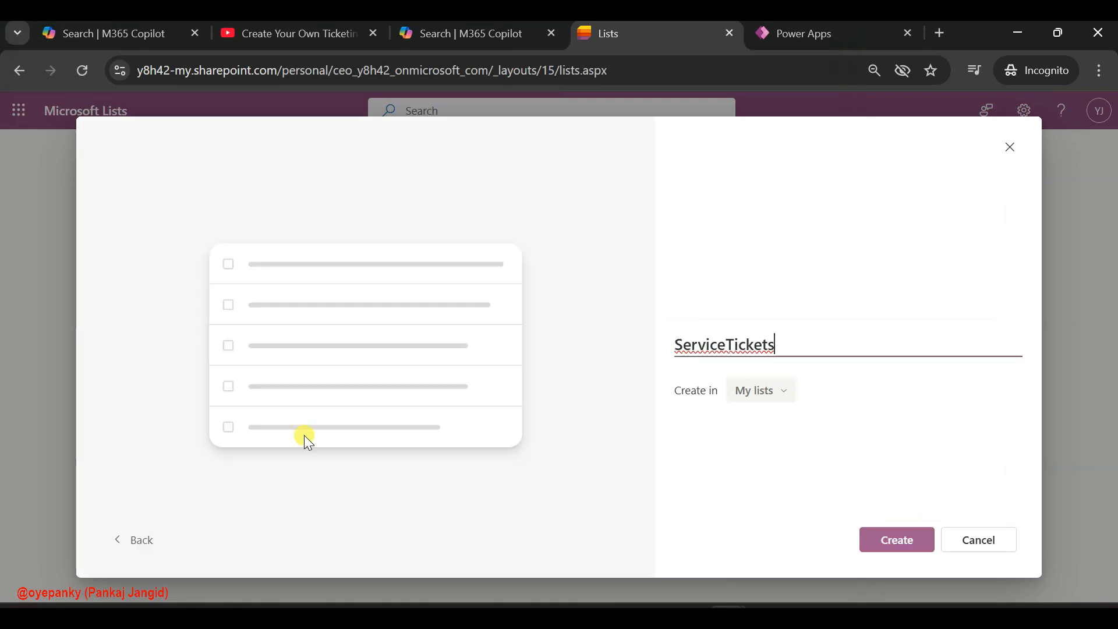
click(770, 391)
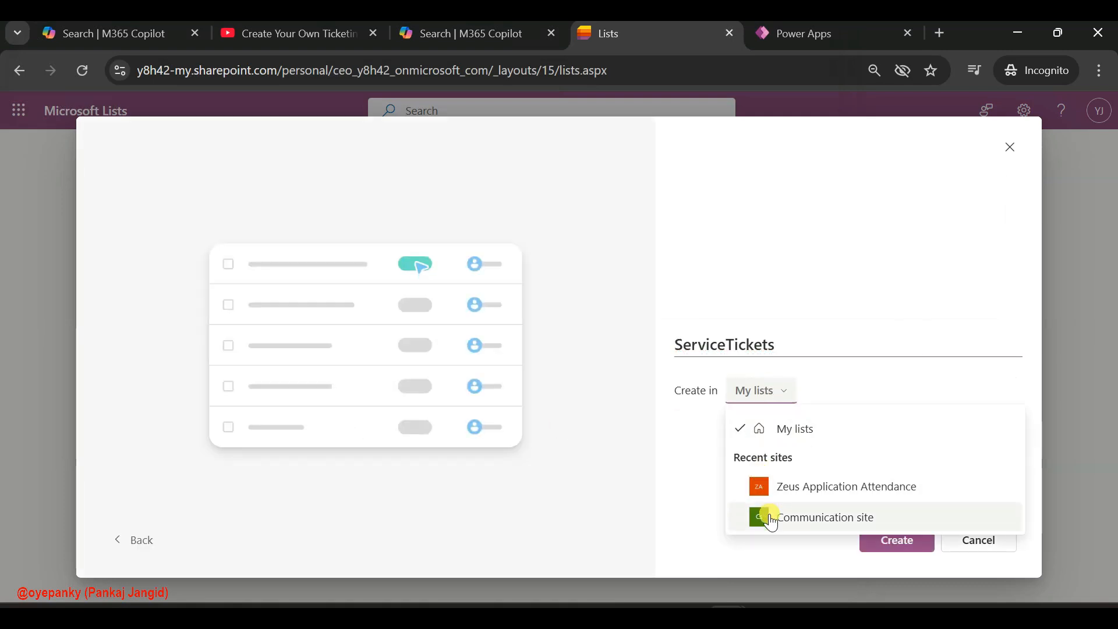
click(840, 487)
click(680, 434)
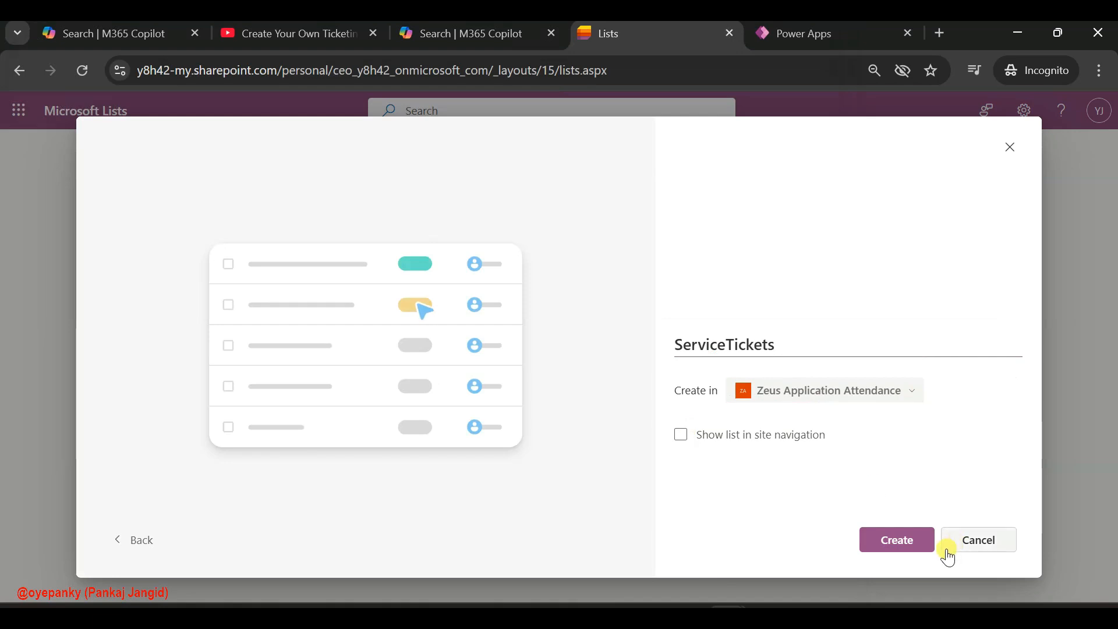
click(899, 546)
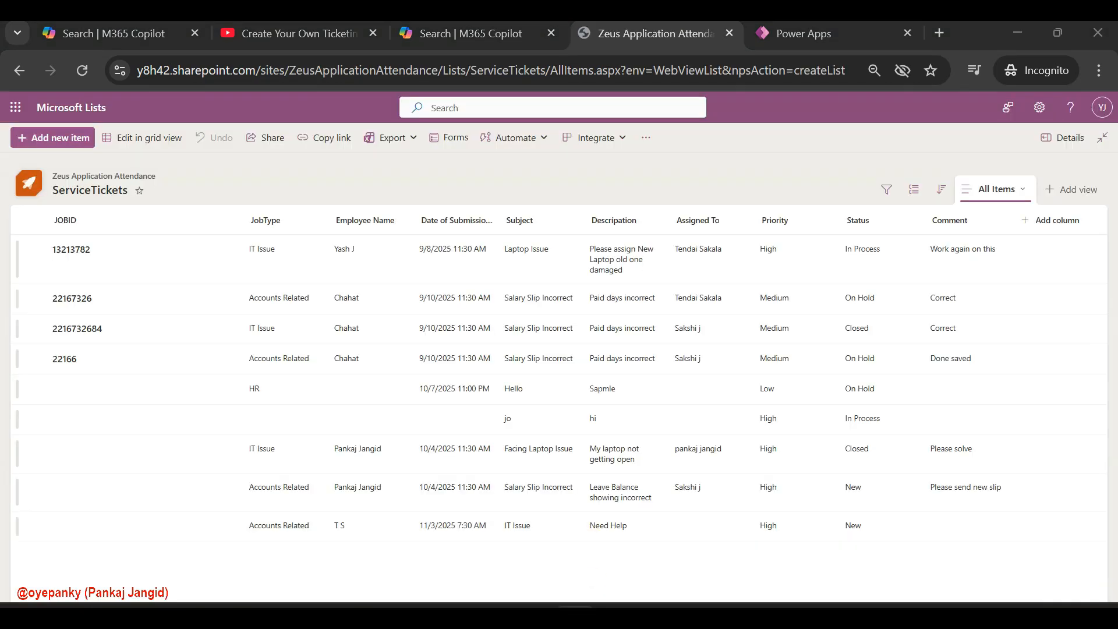
Check the required JOBID column type for ServiceTickets in the PDF import guide and return to the list
mouse_move(575, 610)
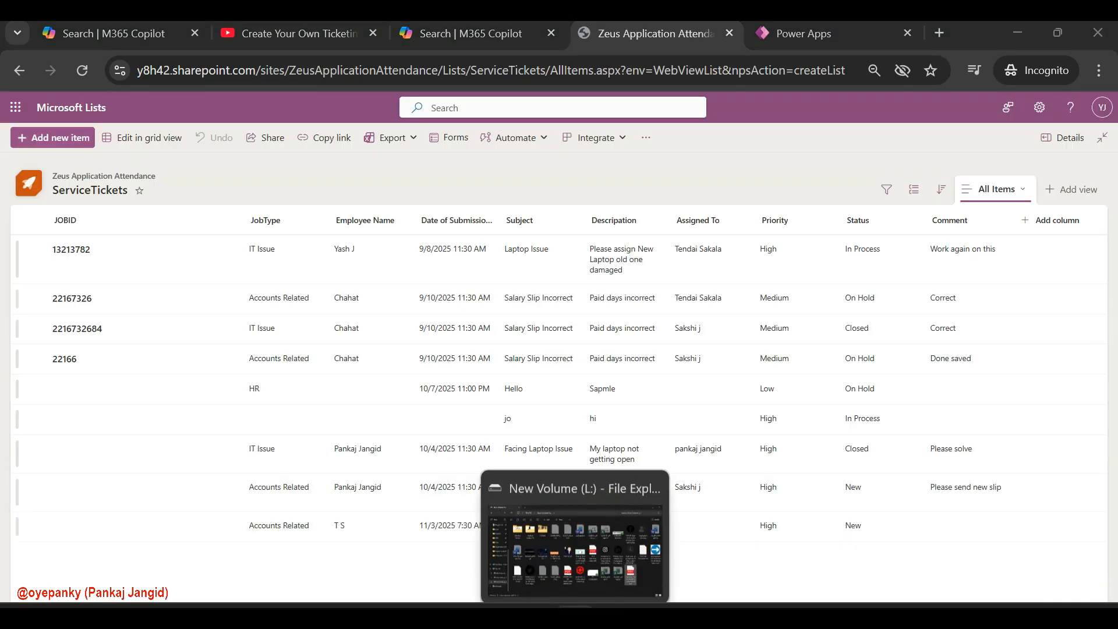
click(536, 524)
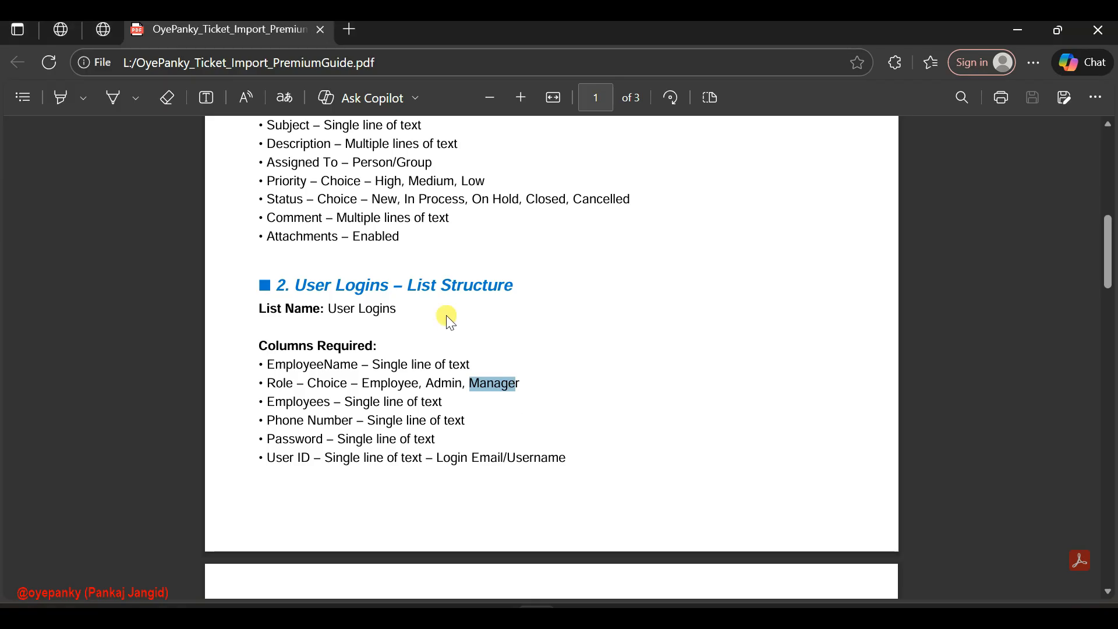
scroll(313, 403, down, 5)
scroll(313, 403, up, 10)
drag(307, 387, 420, 386)
mouse_move(726, 606)
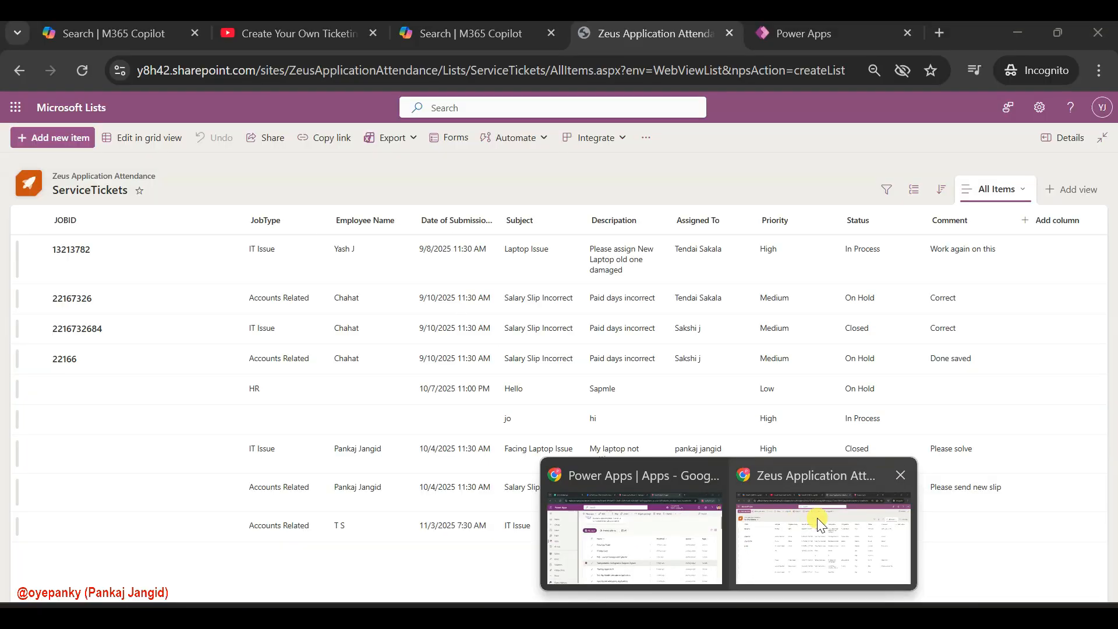
click(817, 525)
click(101, 227)
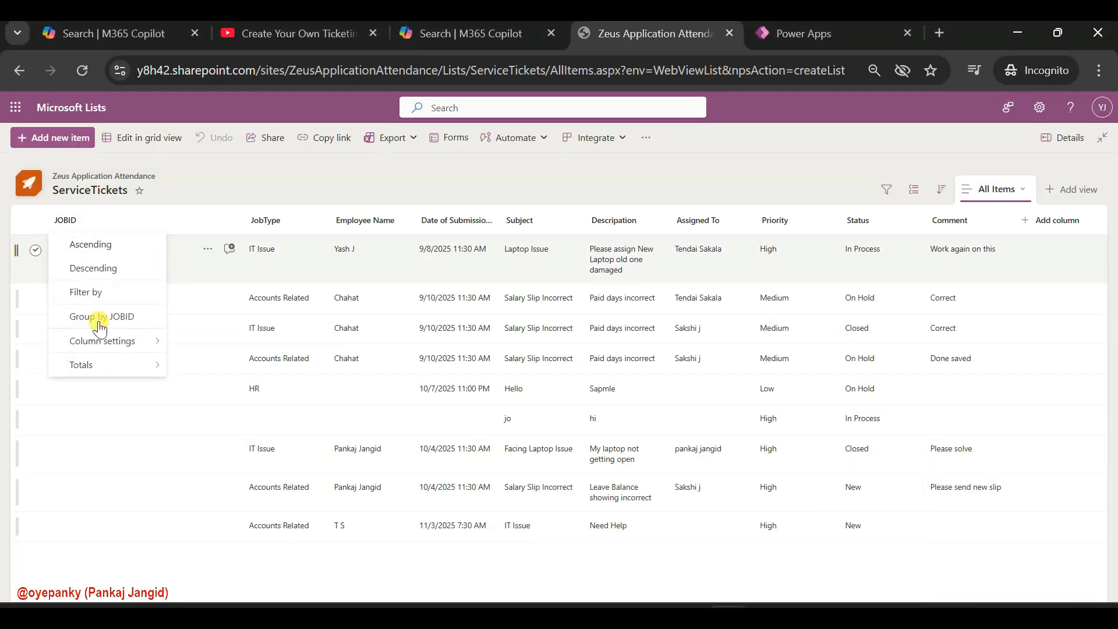
mouse_move(134, 341)
click(221, 341)
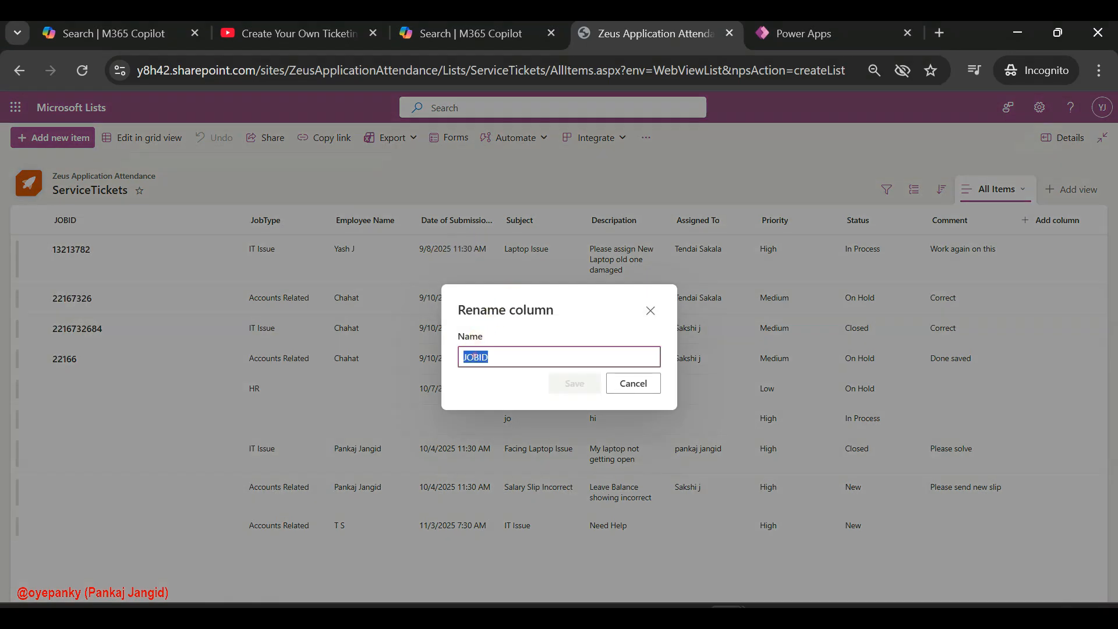
click(636, 382)
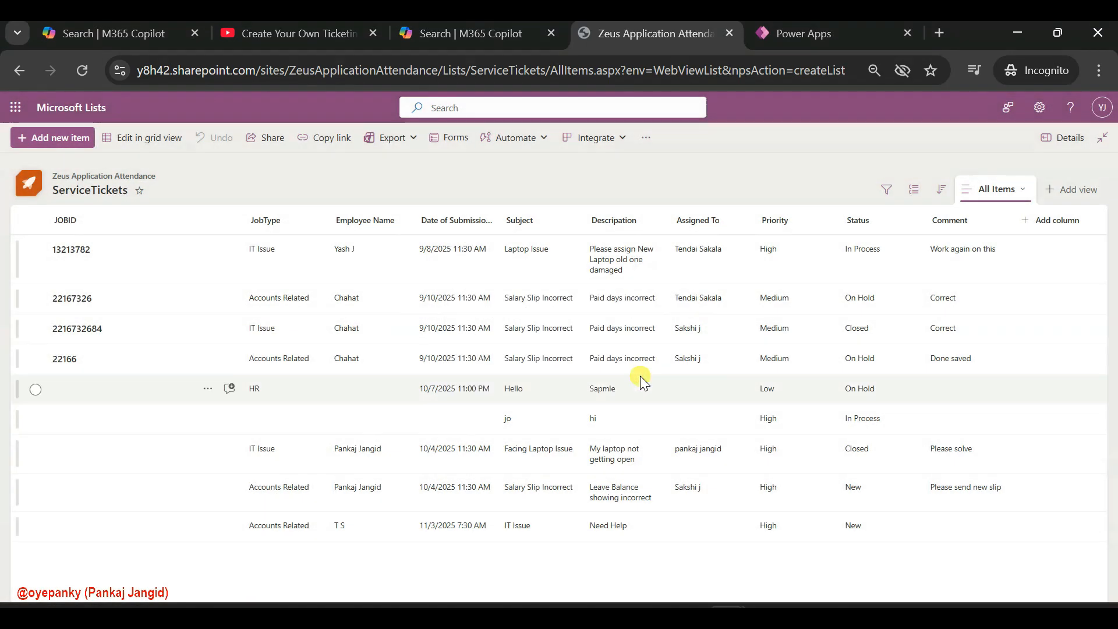
Rename the ServiceTickets list's JOBID column to Title
click(103, 226)
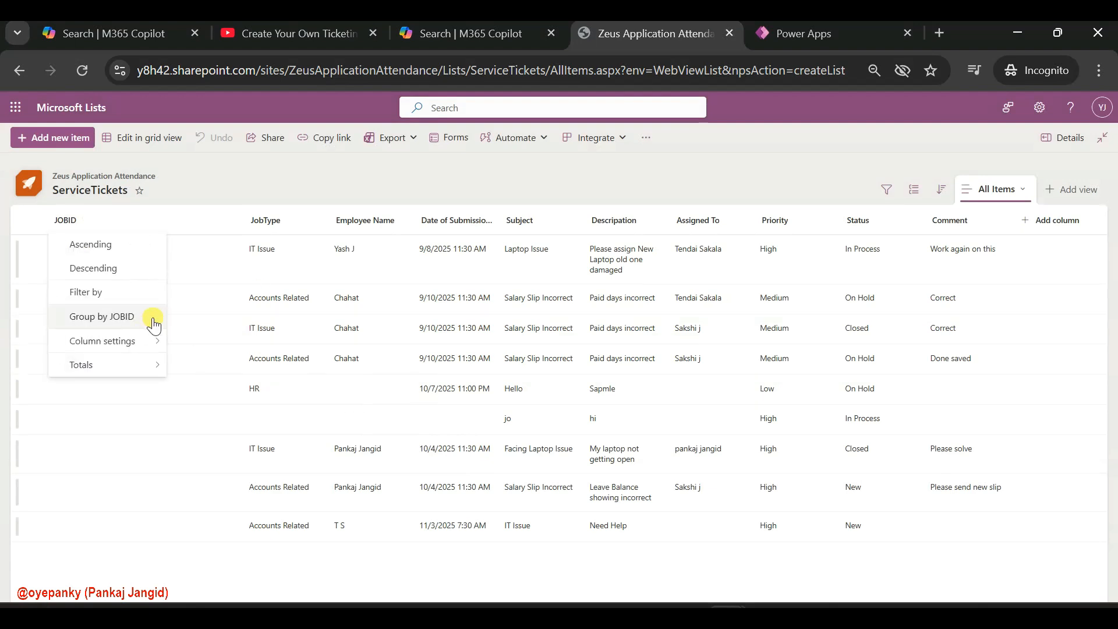
mouse_move(144, 341)
click(202, 349)
double_click(499, 354)
text(Title)
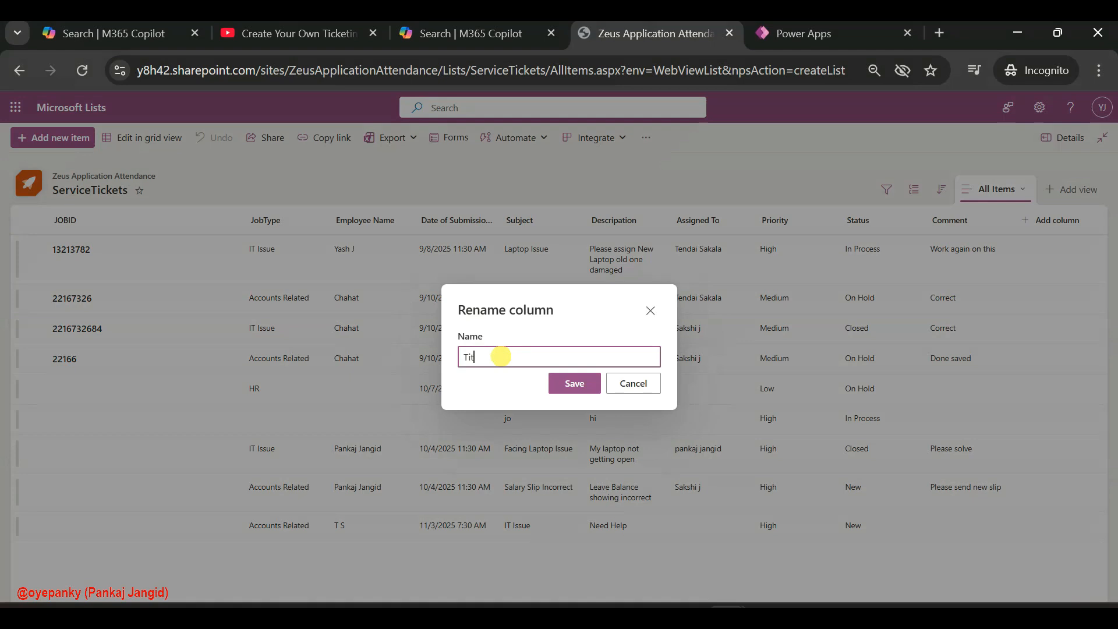
click(573, 382)
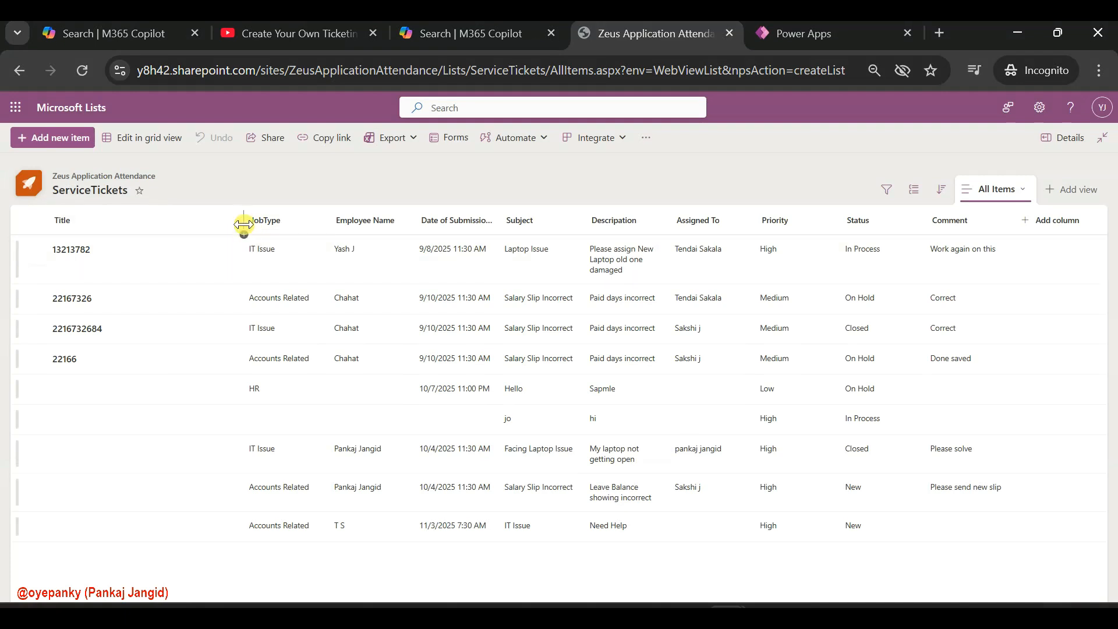
Add a single line of text column named JOBID between the Title and JobType columns
click(244, 234)
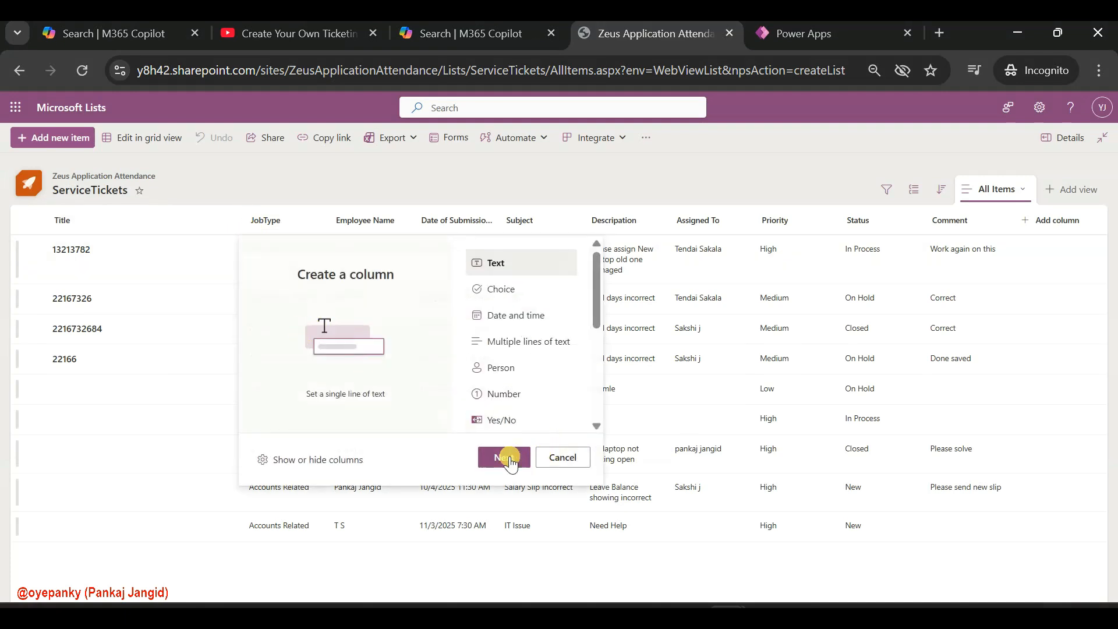
click(508, 457)
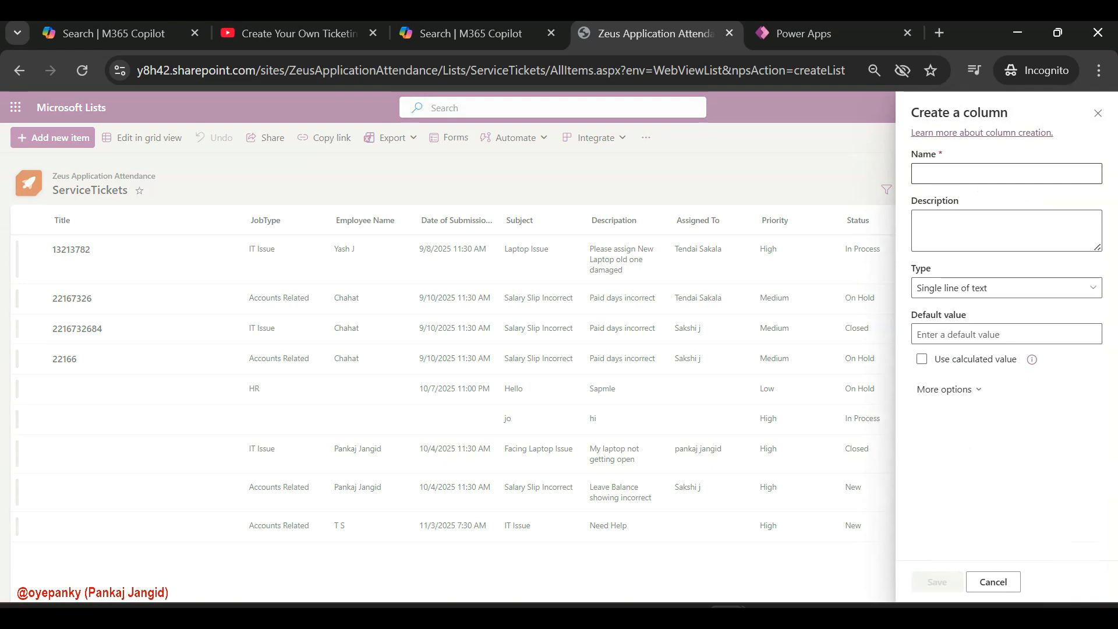
click(944, 183)
text(JOBID)
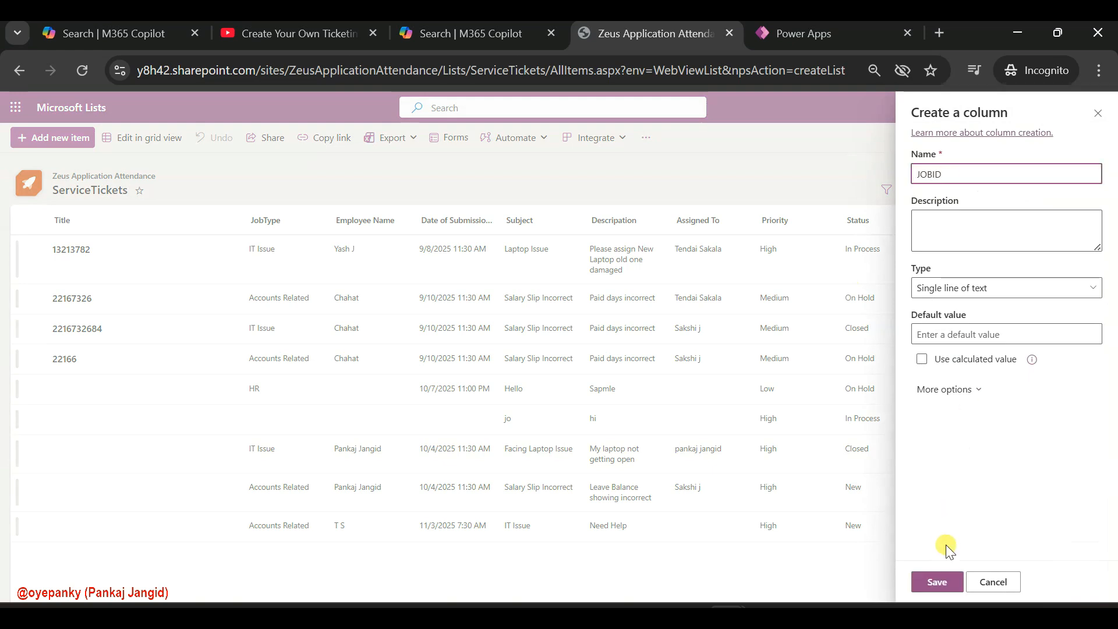
click(934, 581)
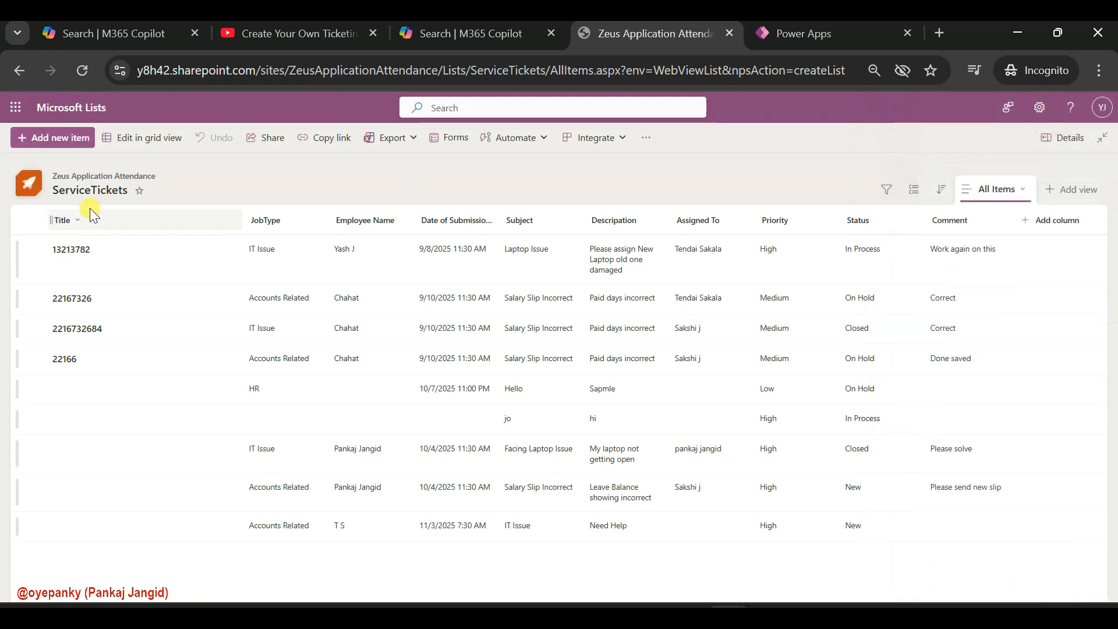
In grid editing, copy the first four rows' Title values into the matching cells of the JOBID column
click(142, 138)
click(123, 247)
drag(124, 248, 123, 365)
key(ctrl+c)
click(285, 294)
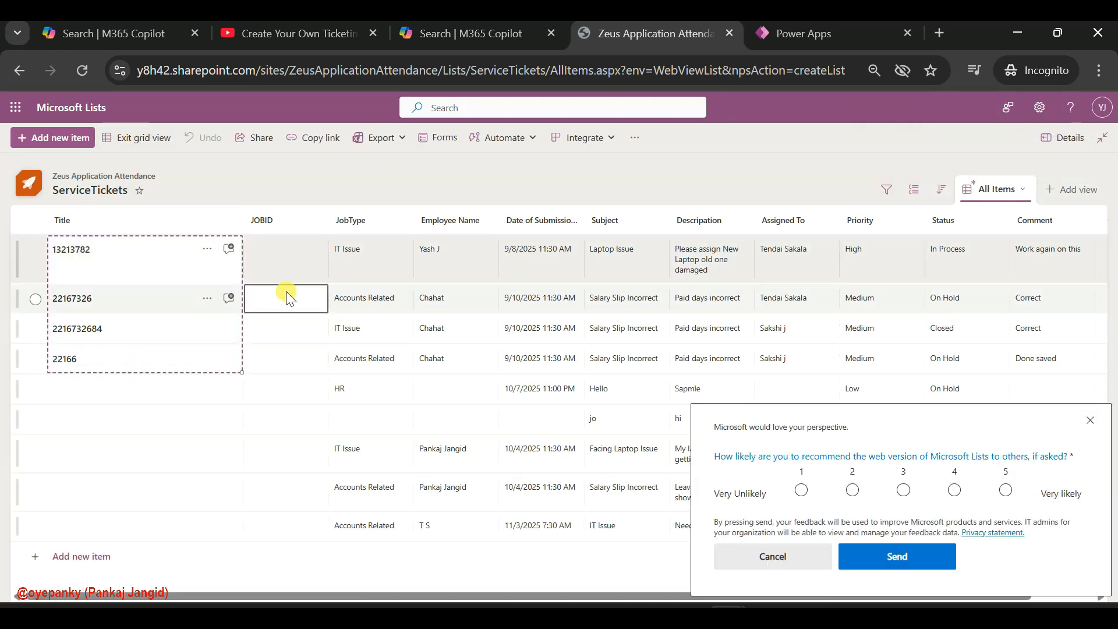
click(291, 251)
key(ctrl+v)
Hide the Title column in the ServiceTickets list's All Items view
click(77, 221)
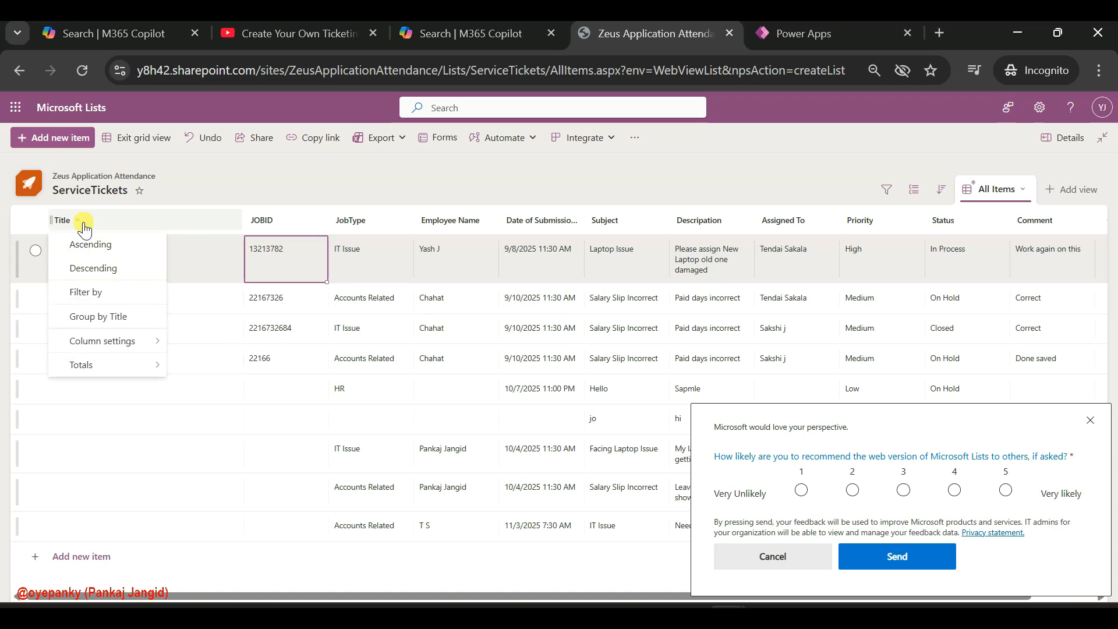
mouse_move(116, 340)
click(197, 365)
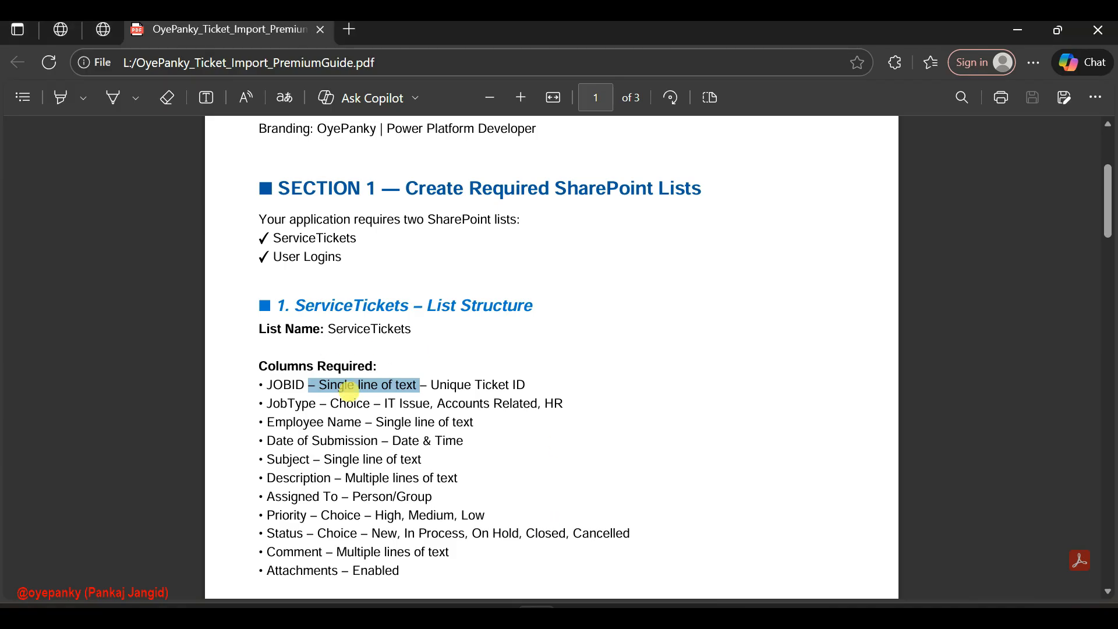
Check the required JobType column type in the PDF import guide and return to the list
double_click(336, 402)
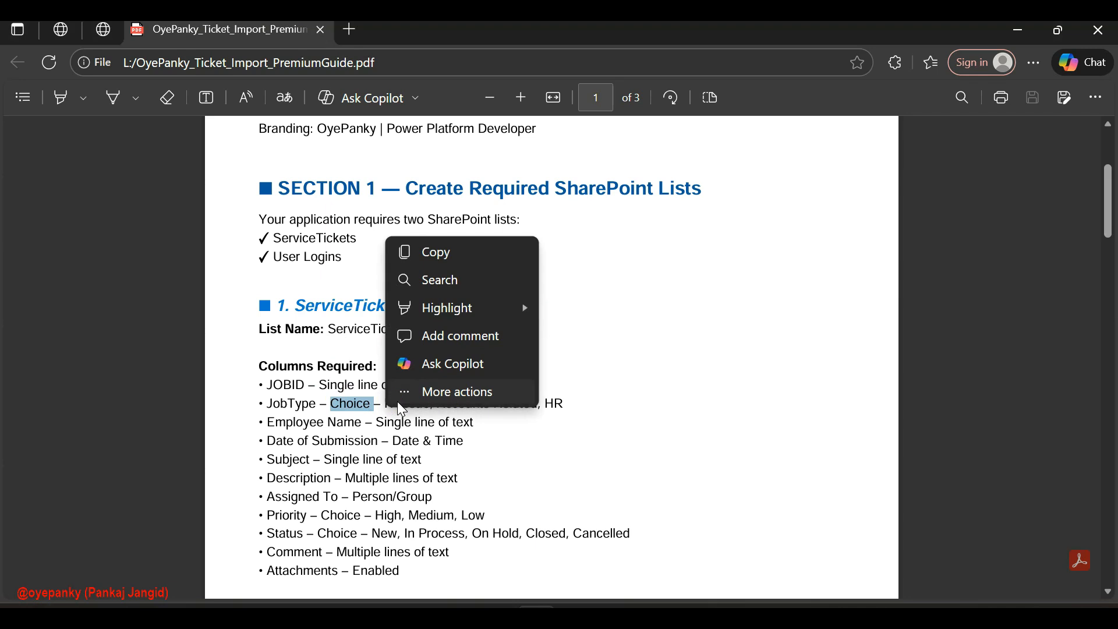
click(688, 400)
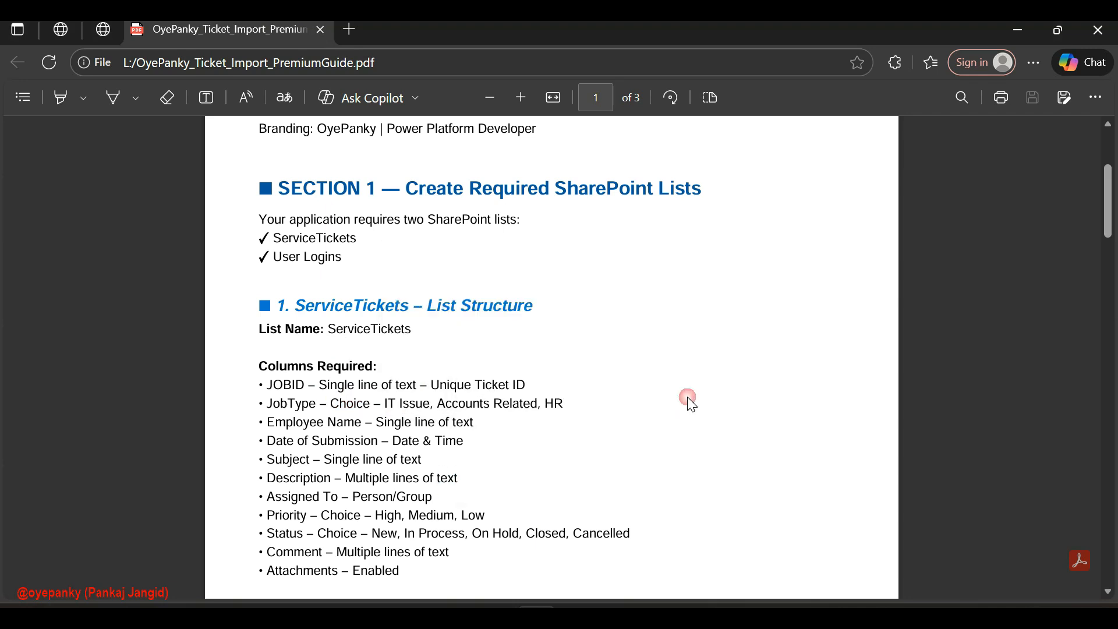
click(1033, 33)
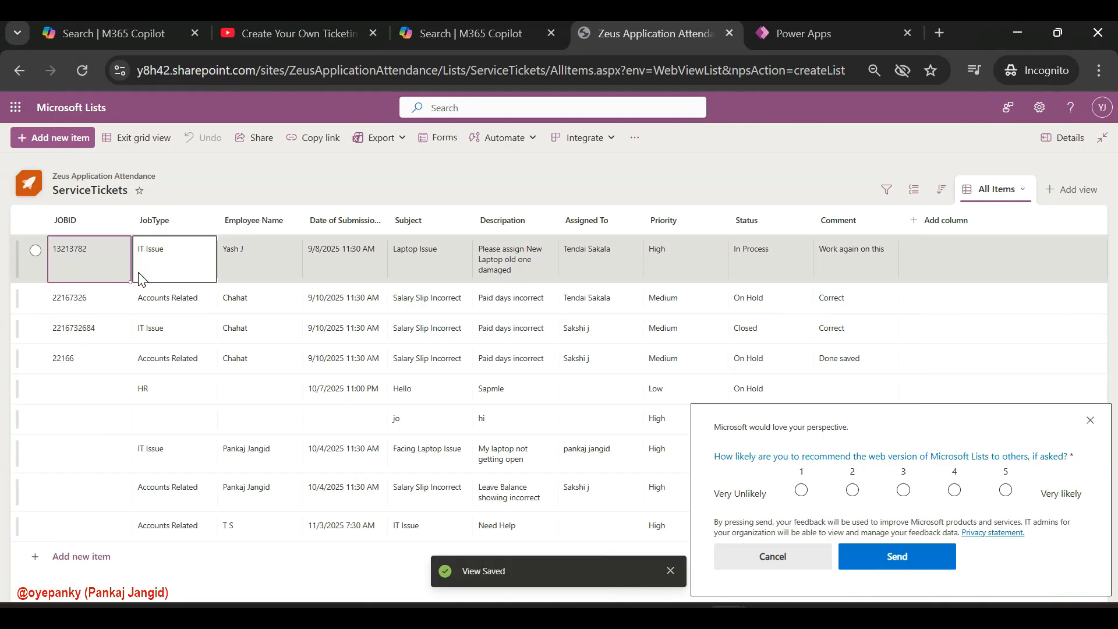
Edit the JobType column and change its type to Choice
click(169, 229)
mouse_move(204, 343)
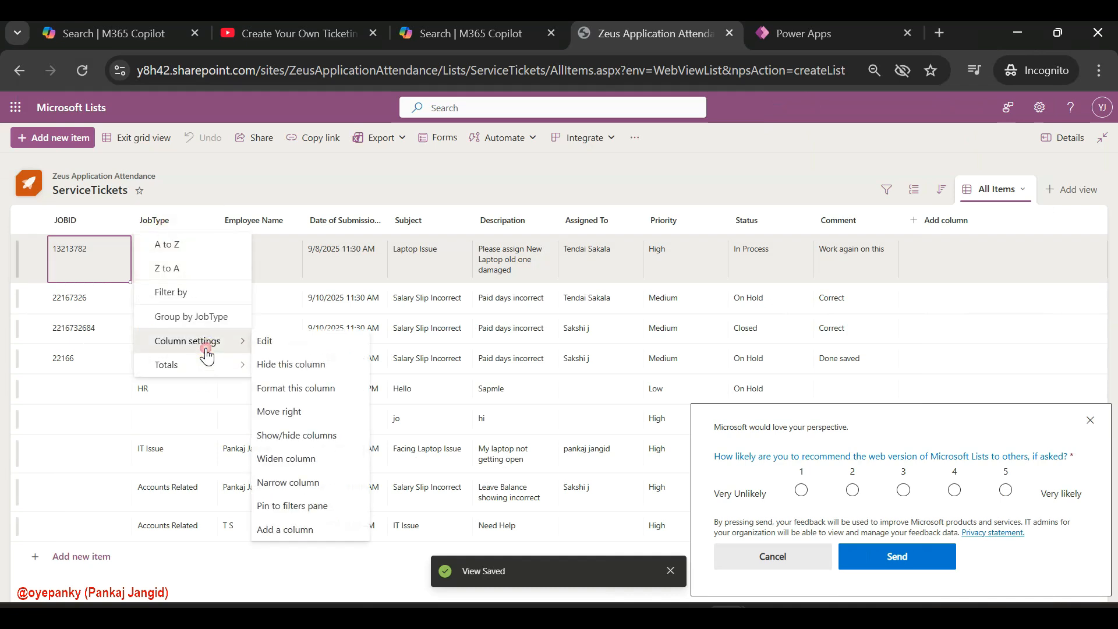
click(318, 343)
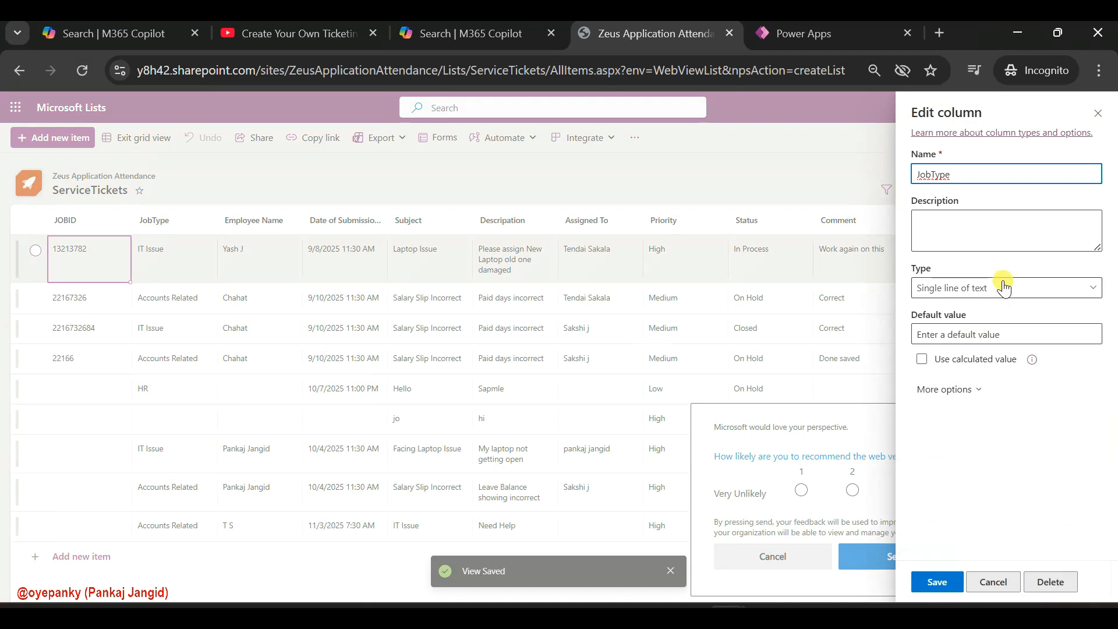
click(980, 285)
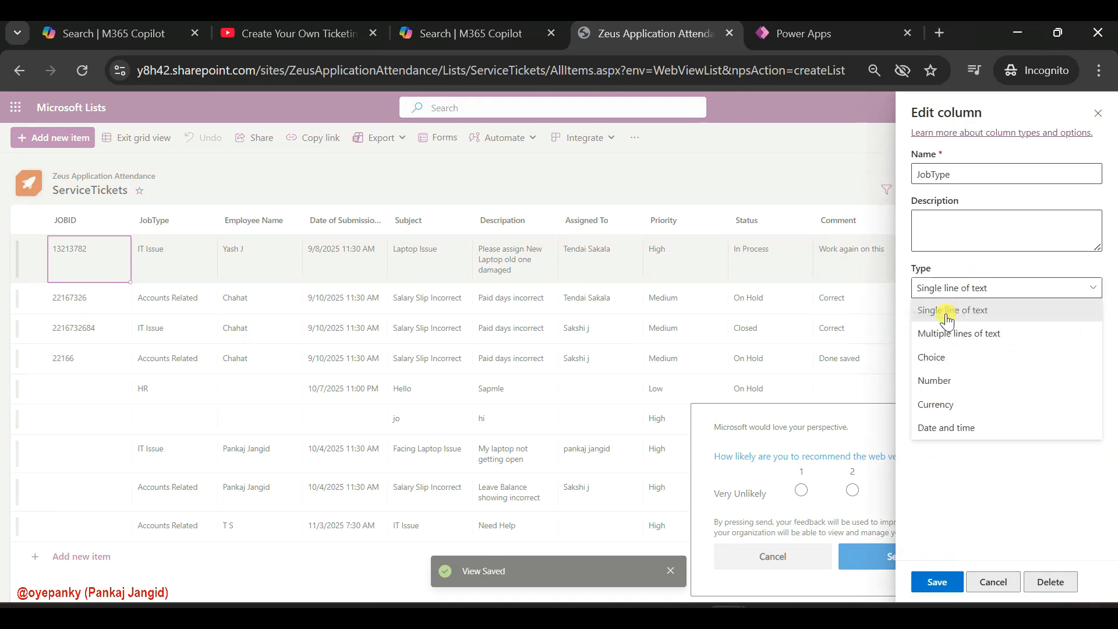
click(952, 357)
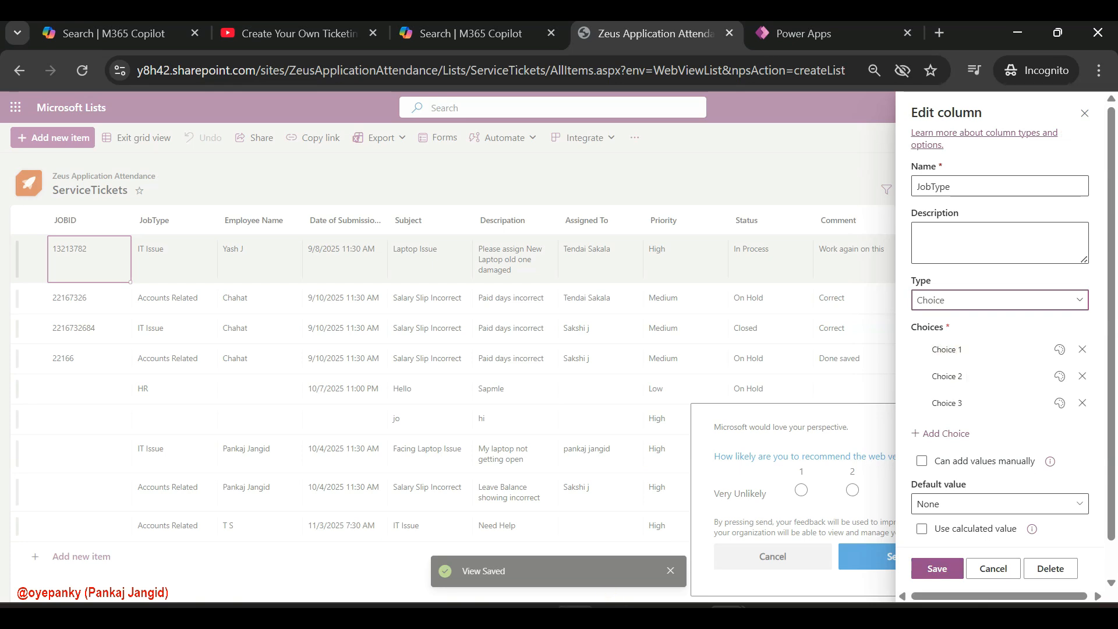
Copy IT Issue from the PDF guide in as the first JobType choice and give it a dark orange fill
click(556, 527)
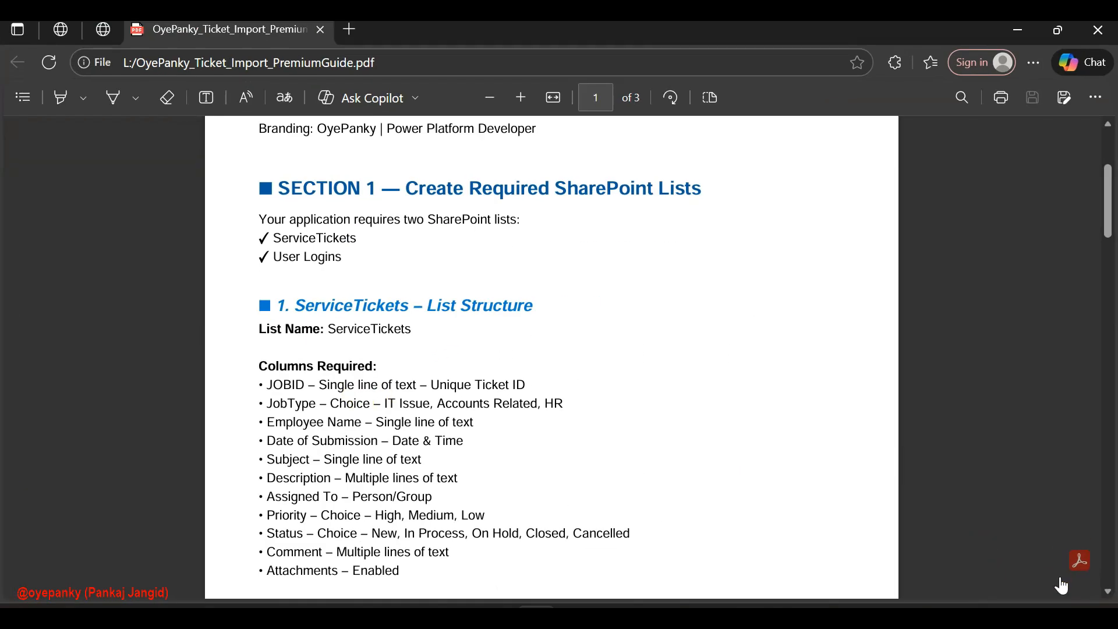
click(657, 533)
mouse_move(758, 606)
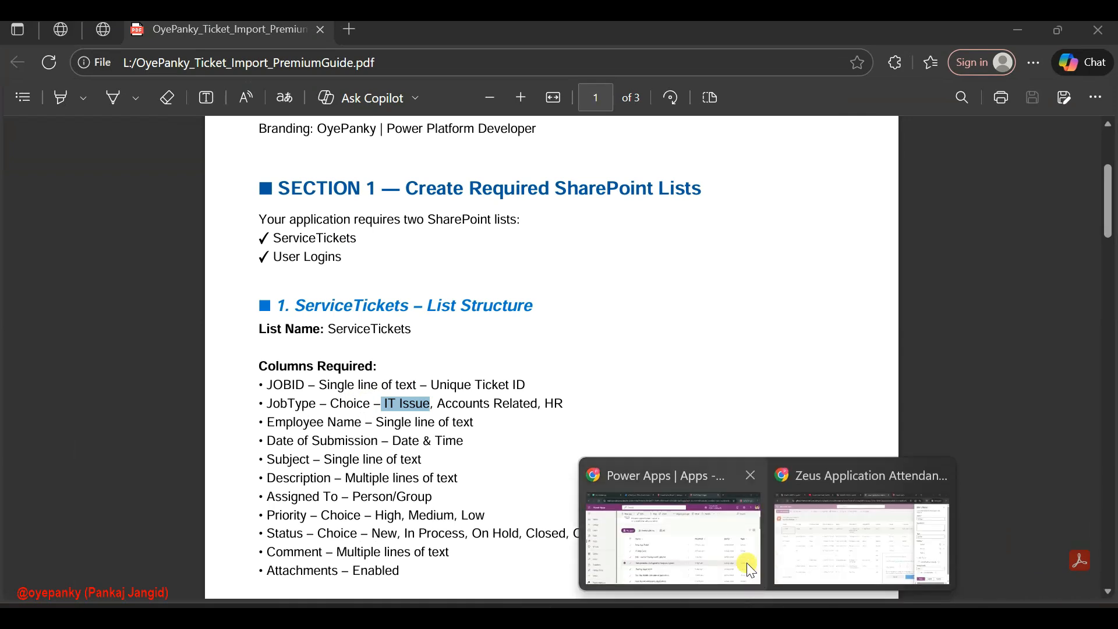
click(822, 529)
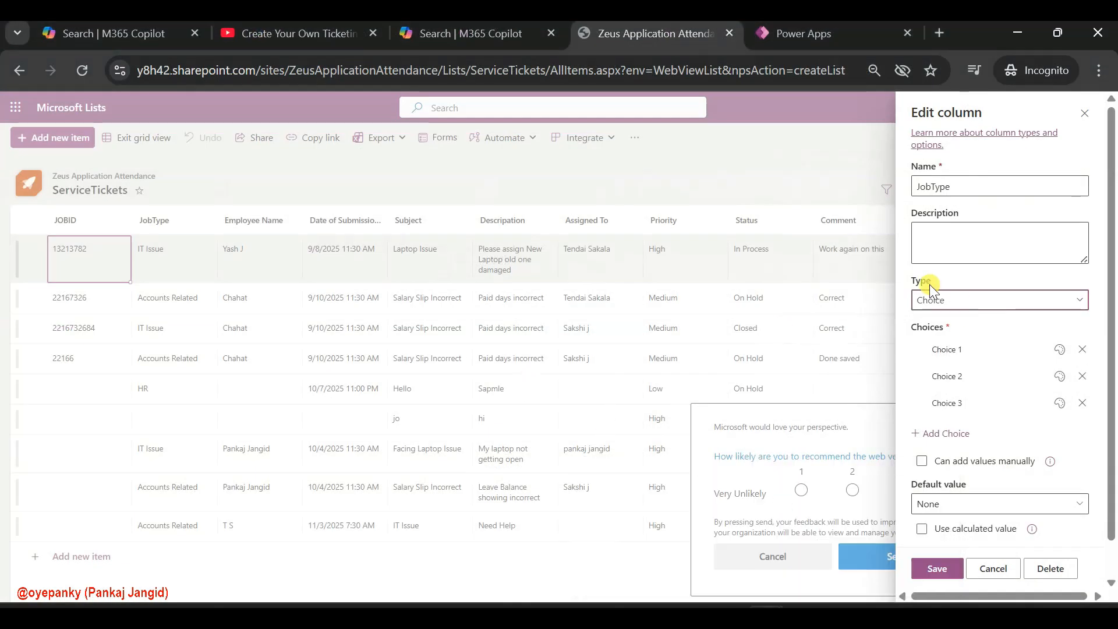
click(952, 349)
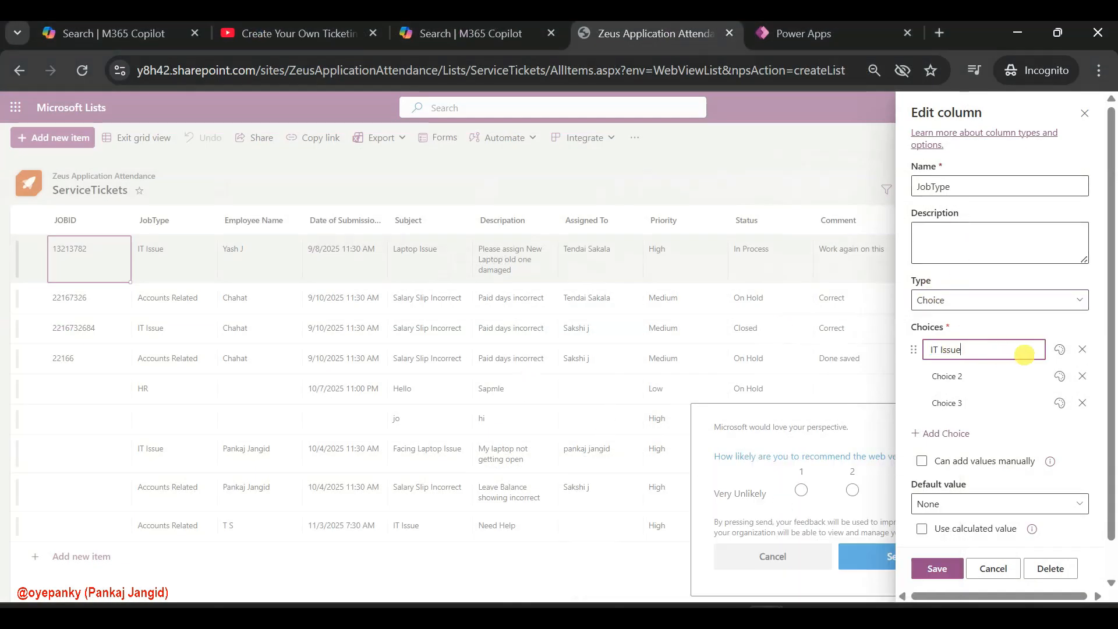
click(1059, 349)
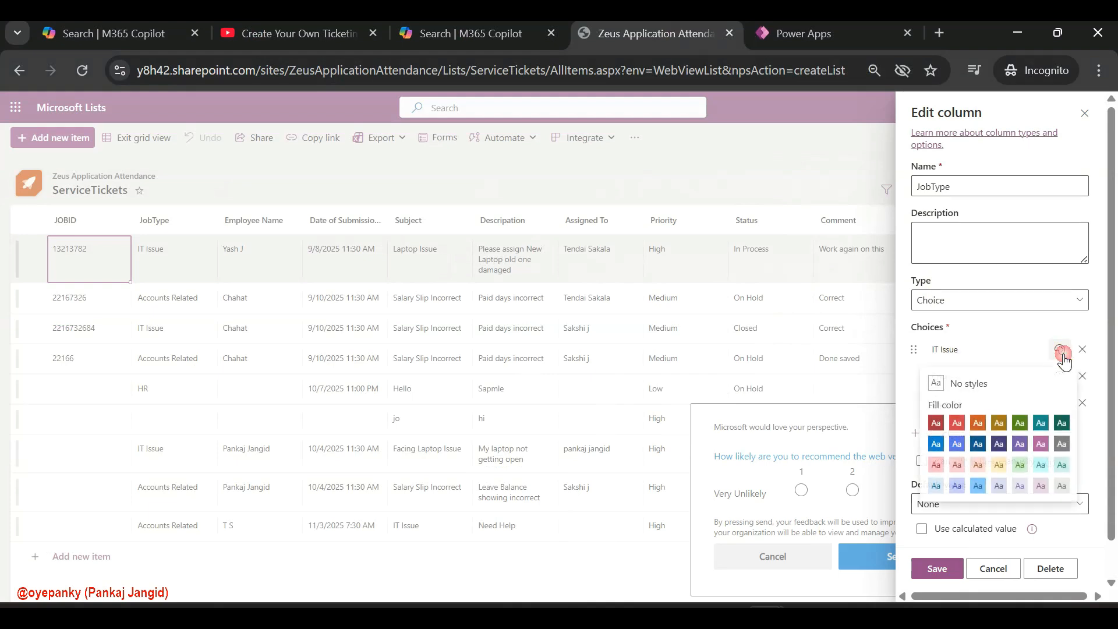
click(971, 423)
Copy Accounts Related from the PDF guide and enter it as the second JobType choice
click(948, 375)
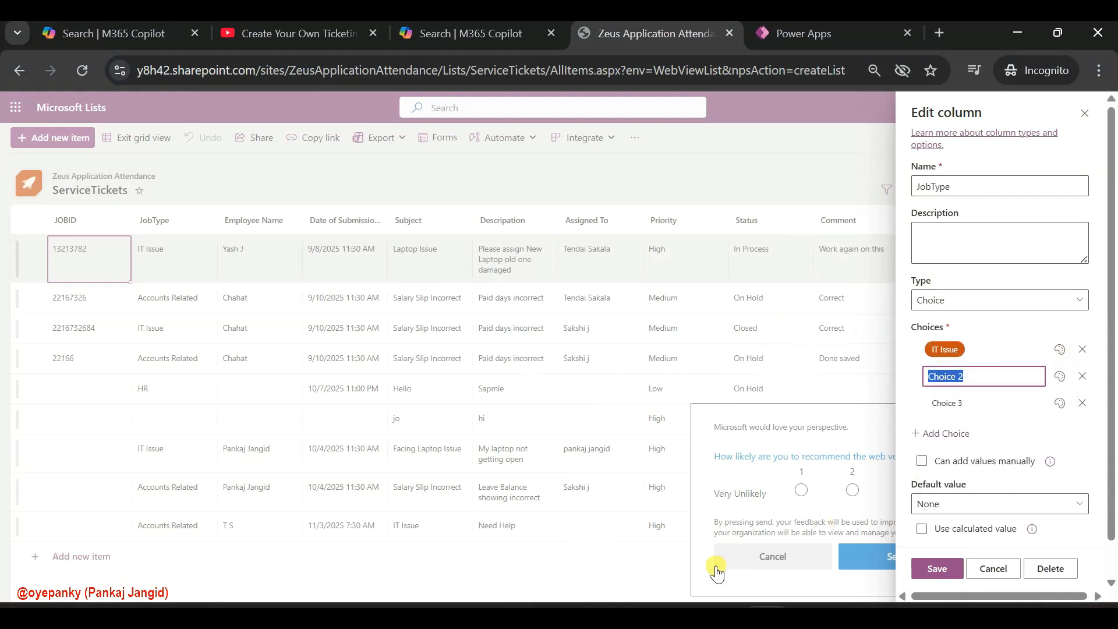
click(585, 511)
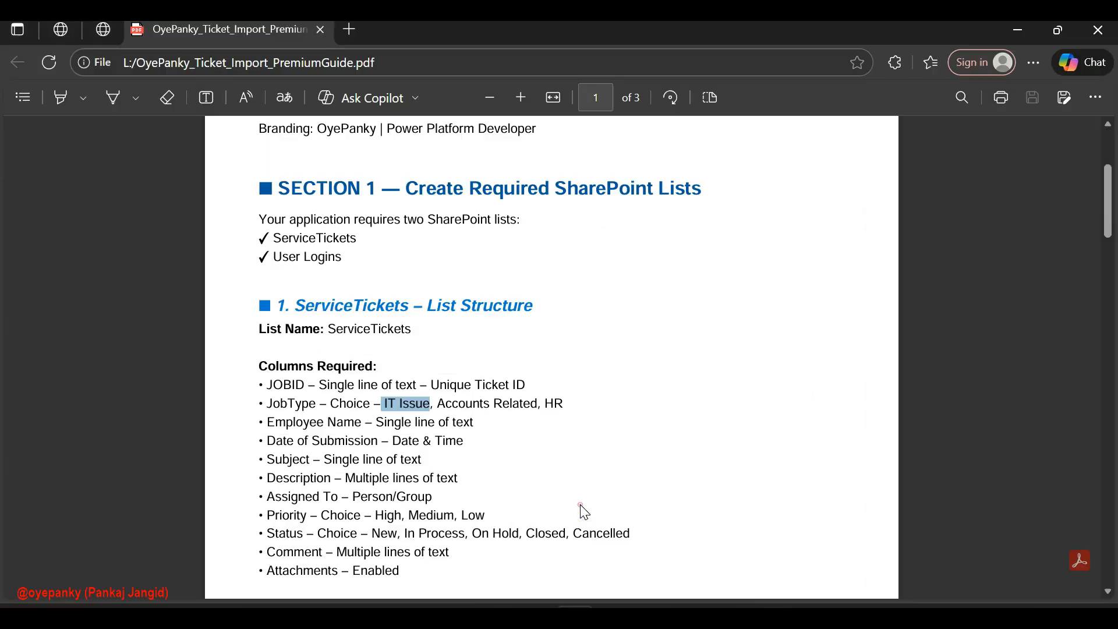
click(440, 402)
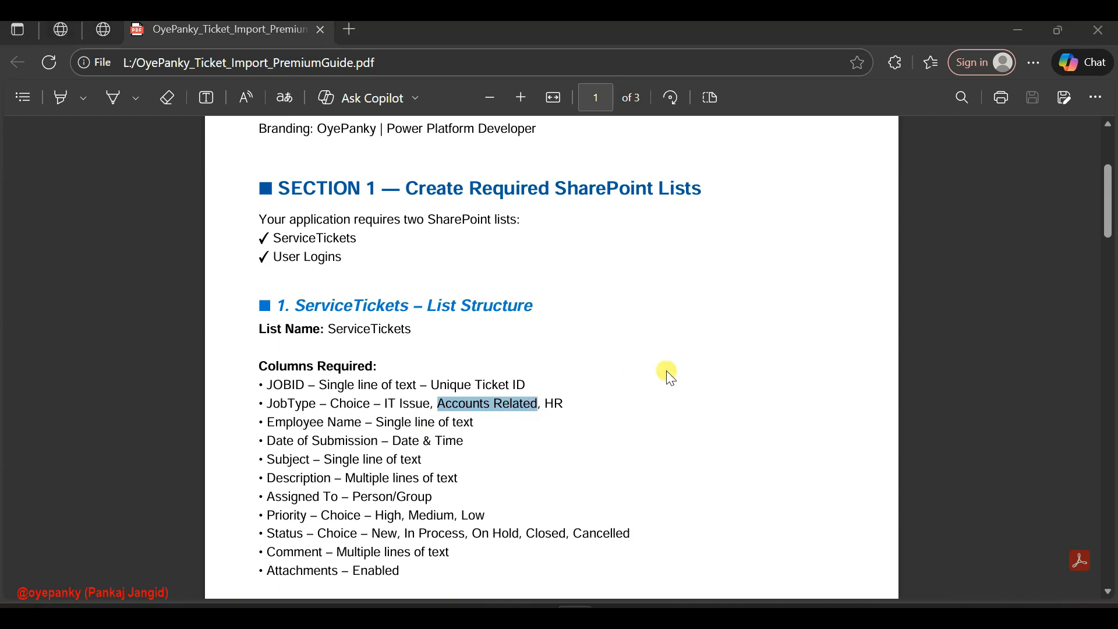
key(alt+Tab)
click(944, 376)
key(ctrl+v)
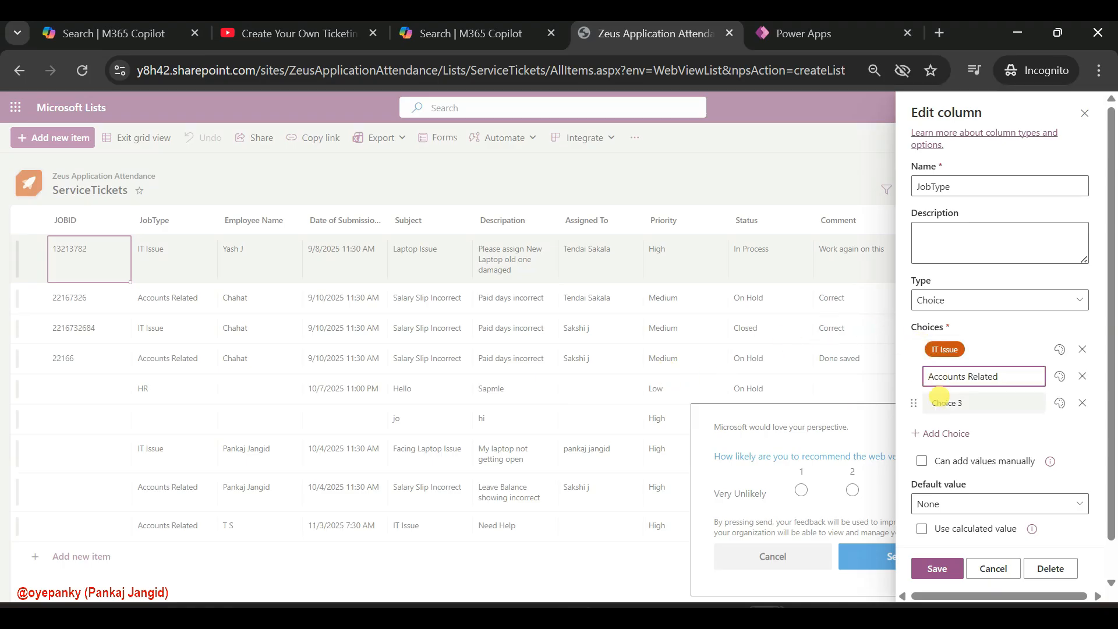
Copy HR from the PDF guide and enter it as the third JobType choice
click(944, 402)
key(alt+Tab)
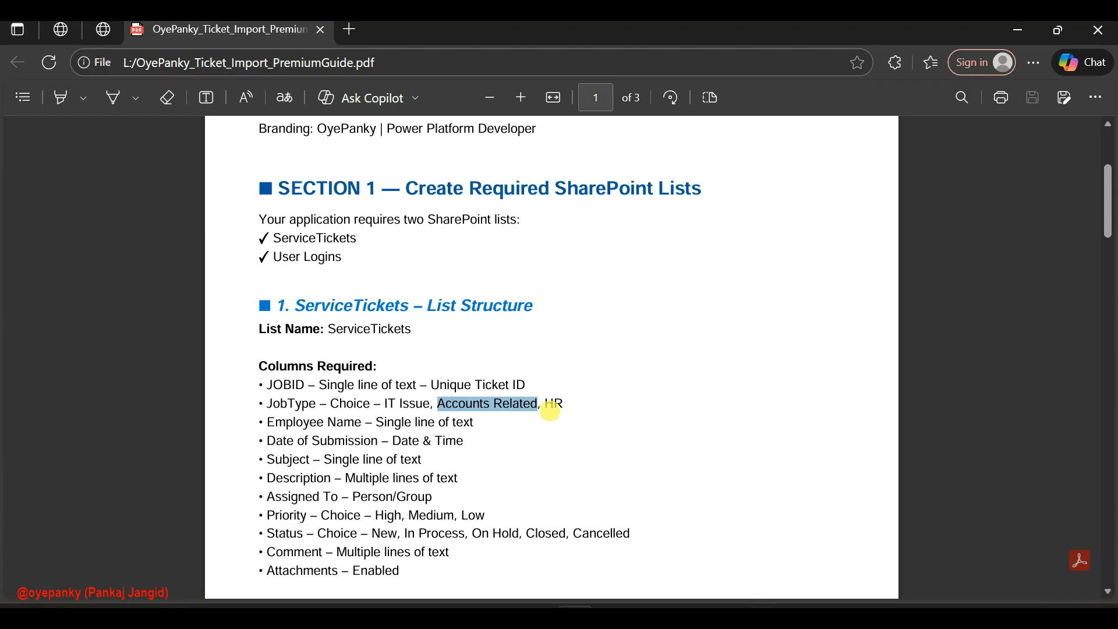
drag(547, 402, 555, 402)
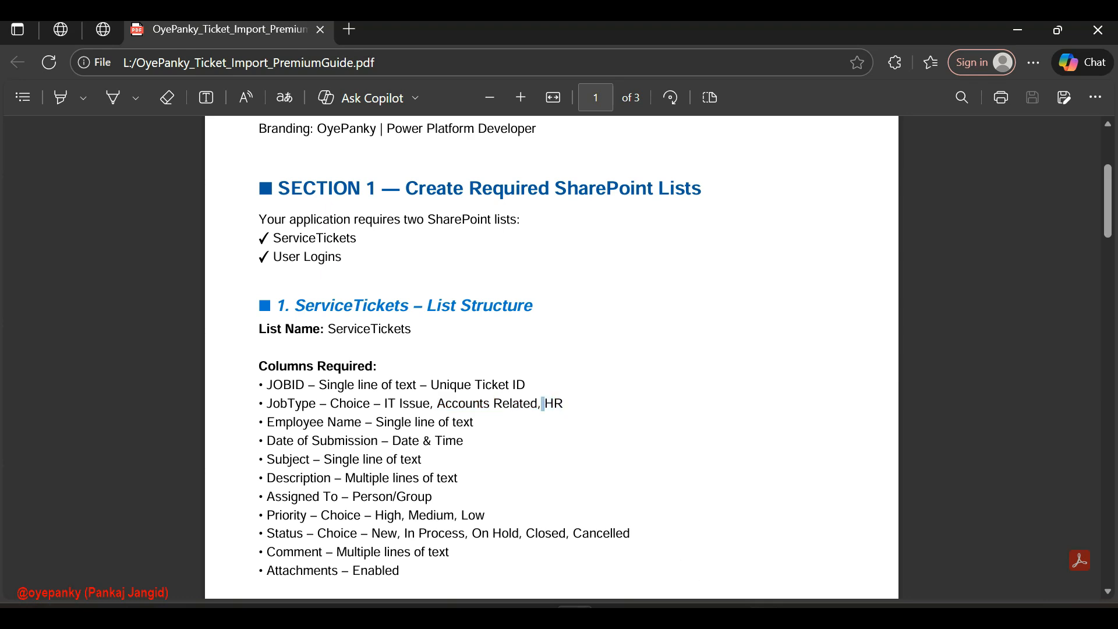
right_click(562, 403)
click(619, 252)
key(alt+Tab)
key(ctrl+v)
Give the Accounts Related choice a green fill and HR a light peach fill, and save the JobType column
click(1060, 376)
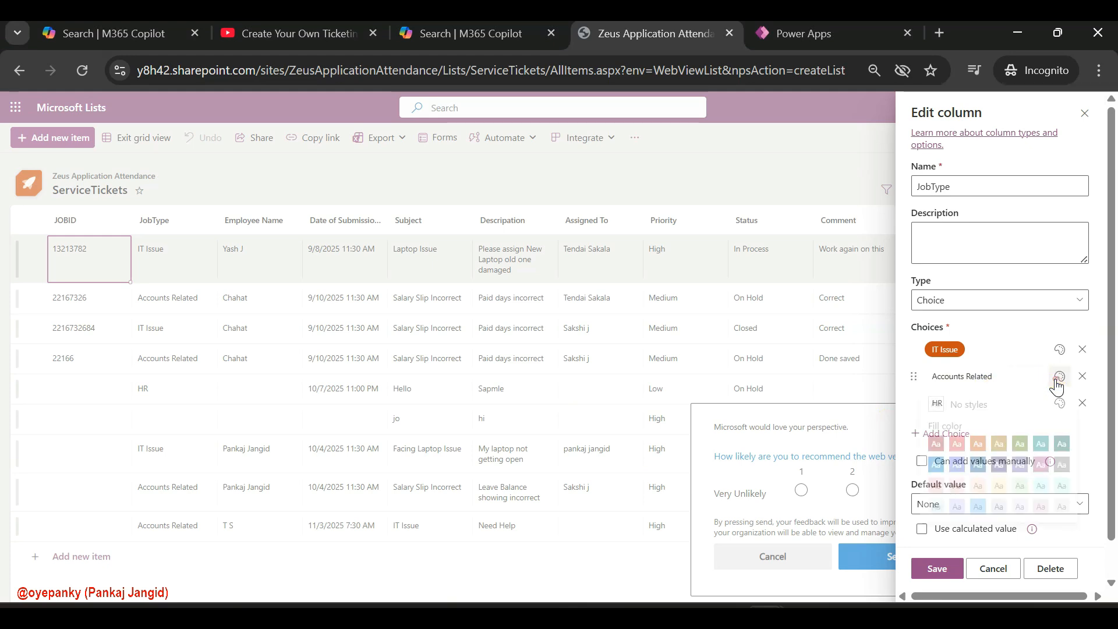
click(1025, 460)
click(1060, 405)
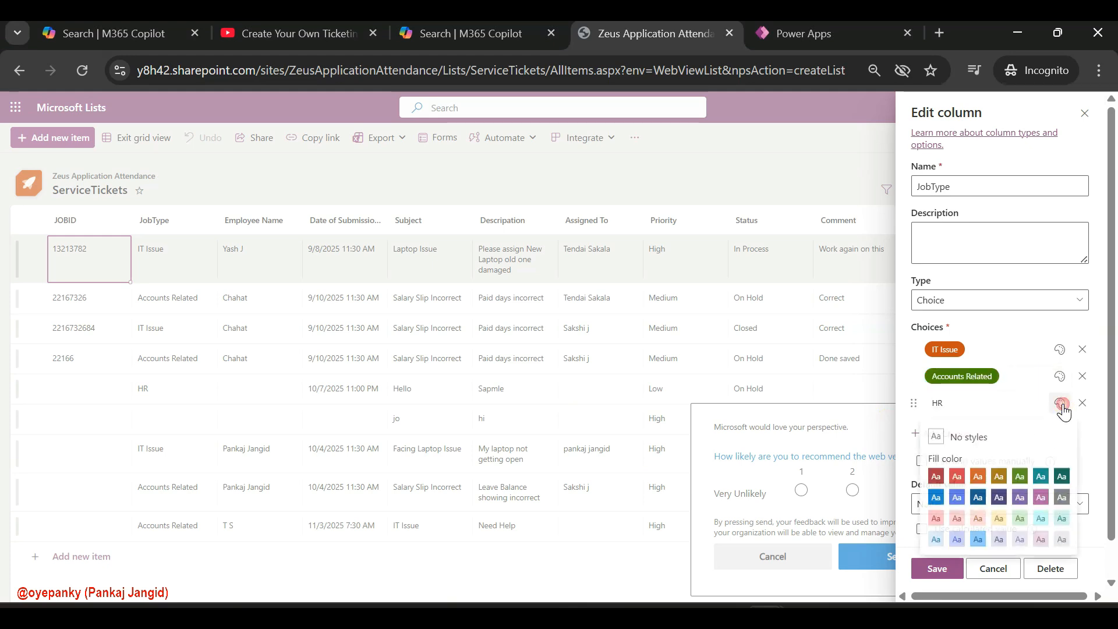
click(976, 528)
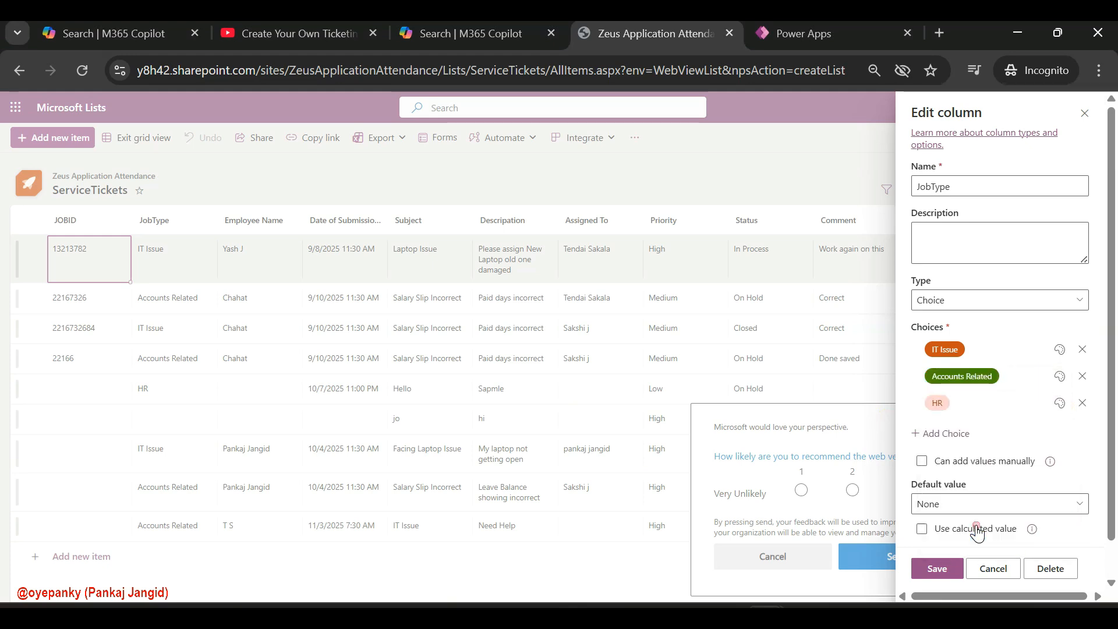
click(927, 574)
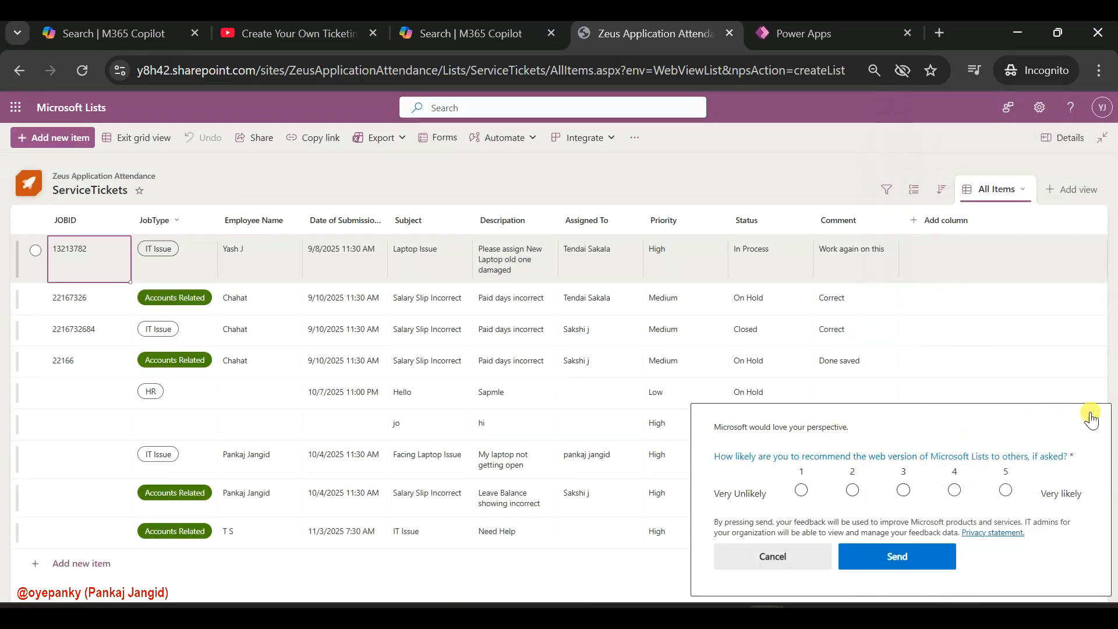
Dismiss the feedback survey, and check the remaining ServiceTickets column types in the PDF guide
click(1075, 418)
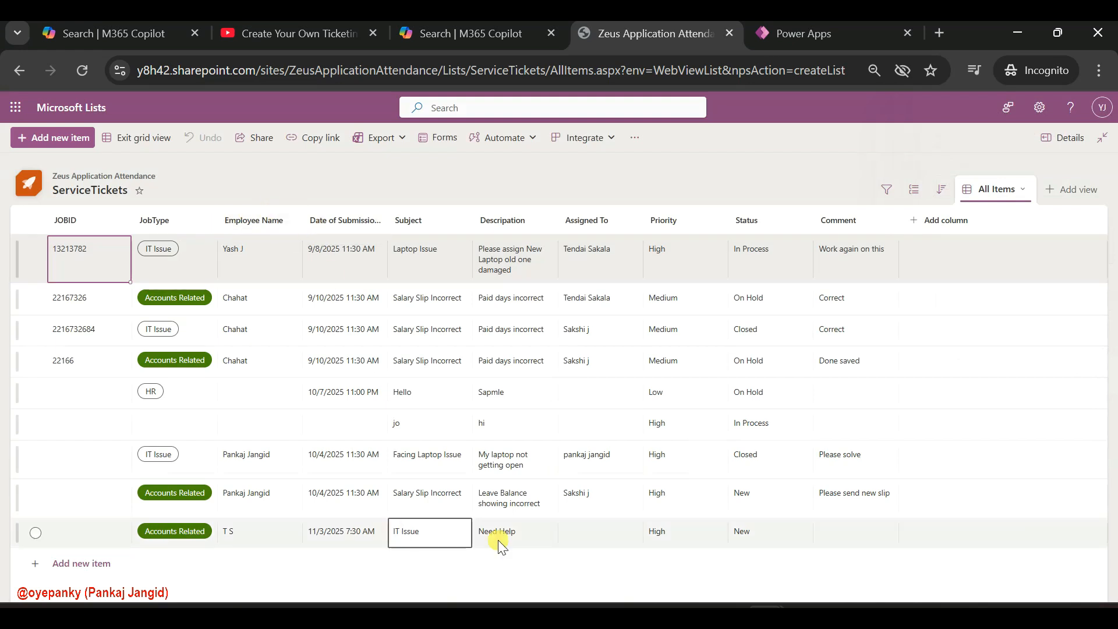
mouse_move(575, 616)
click(564, 589)
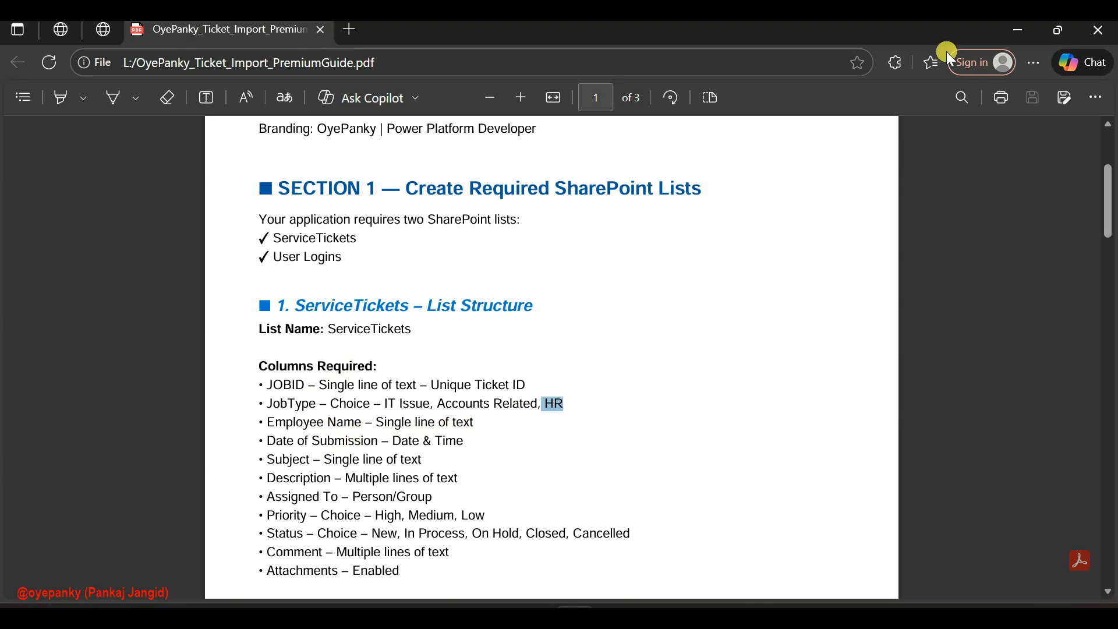
click(1006, 33)
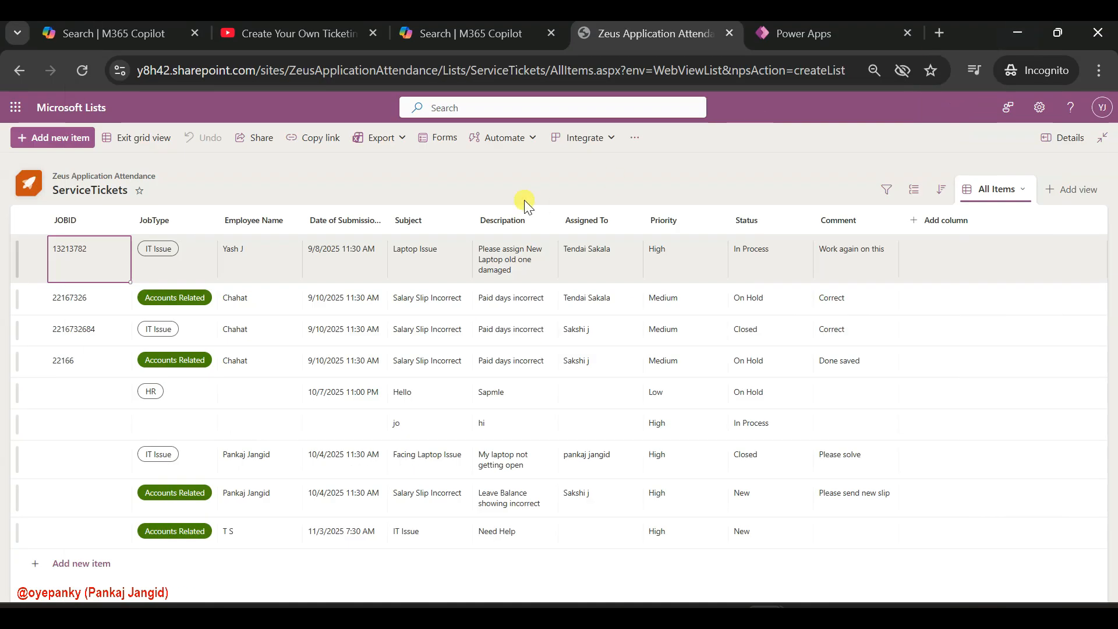
Try to open the Descripation column's settings for editing
click(342, 220)
click(368, 217)
click(366, 217)
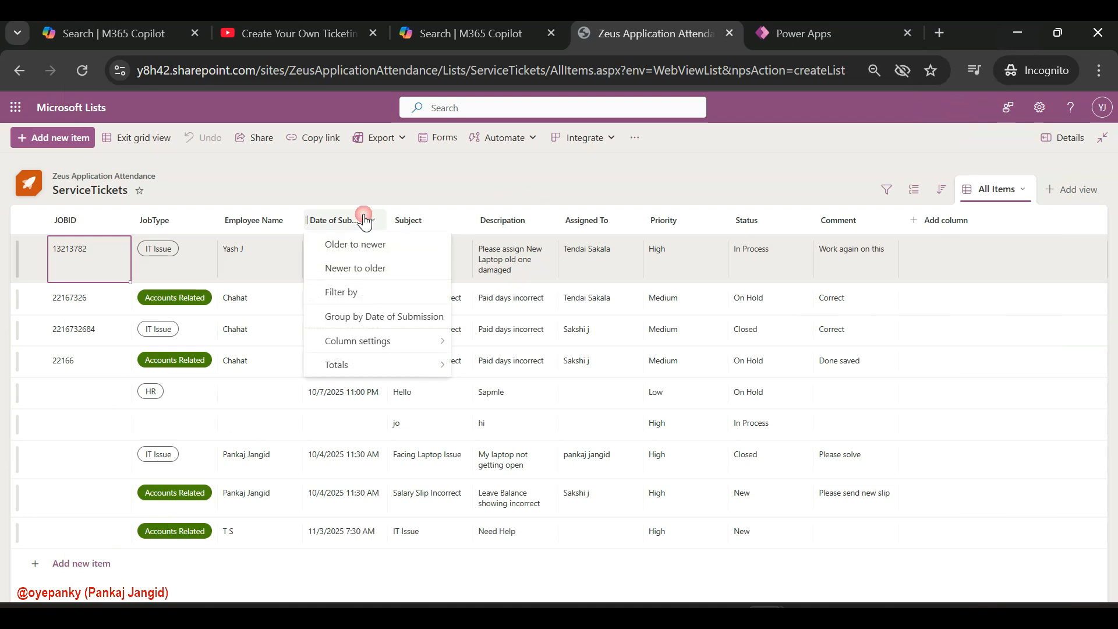
click(446, 219)
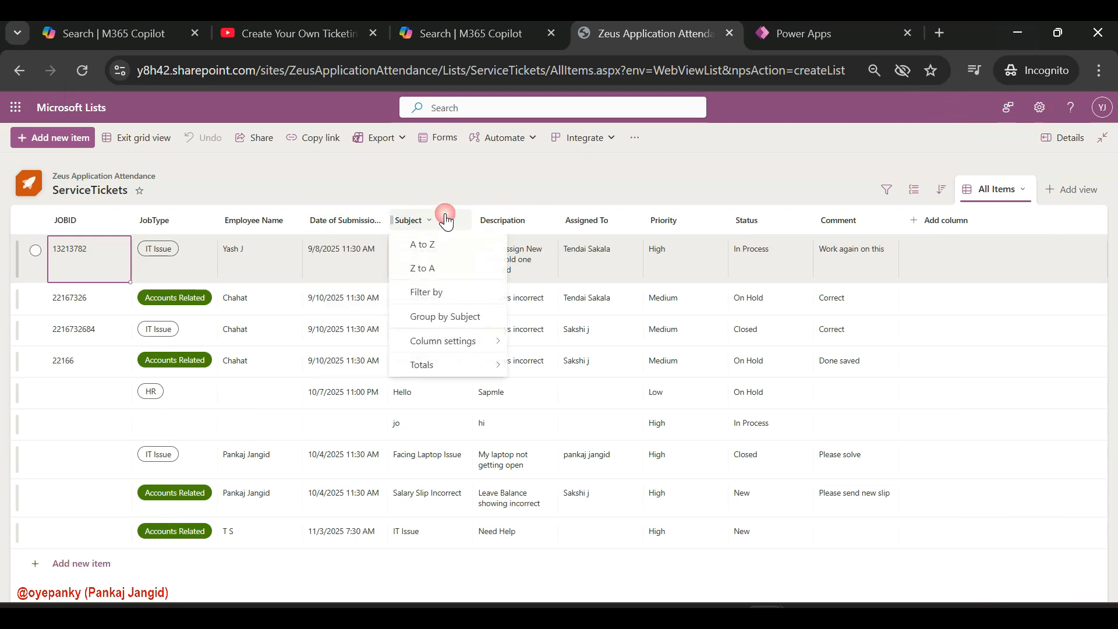
click(535, 220)
mouse_move(534, 249)
click(612, 245)
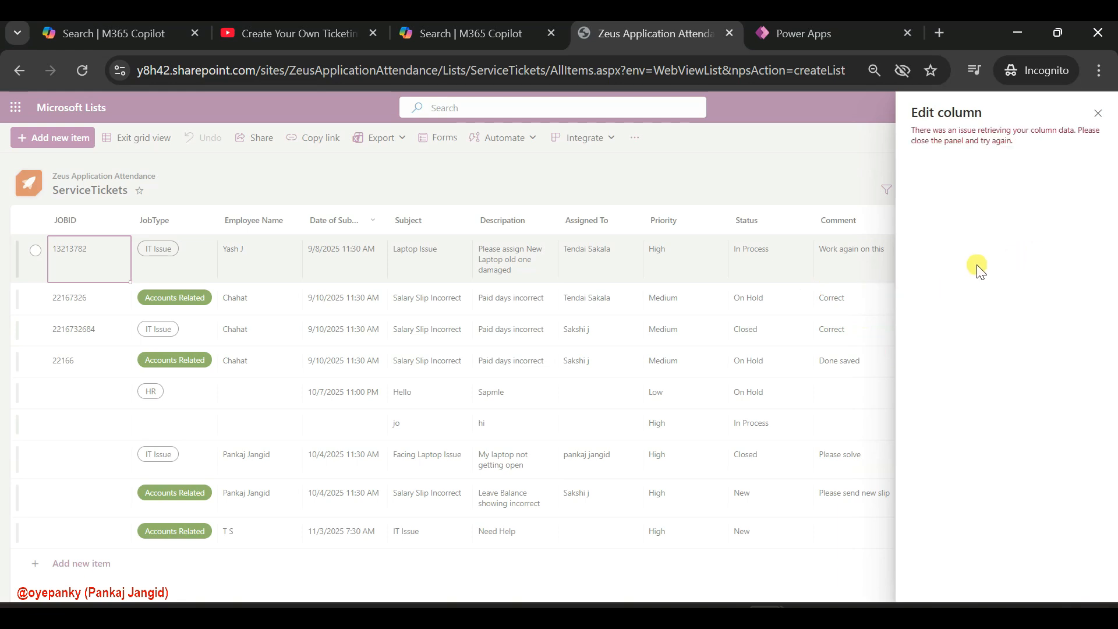
click(1097, 114)
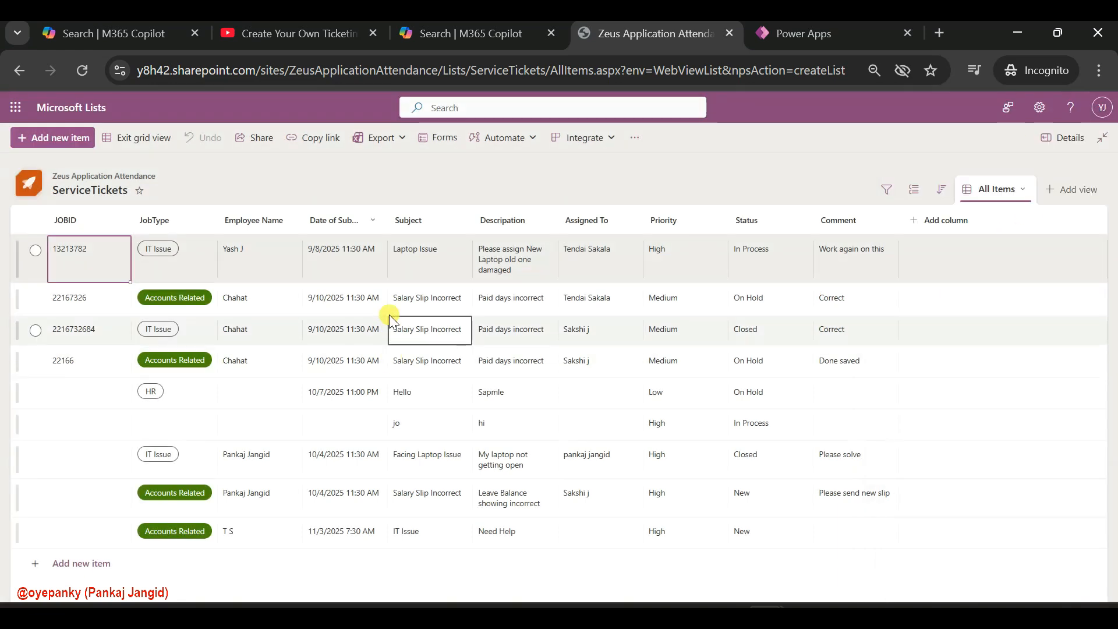
Check the Descripation column's type in its settings and close them without changes
click(534, 231)
mouse_move(544, 239)
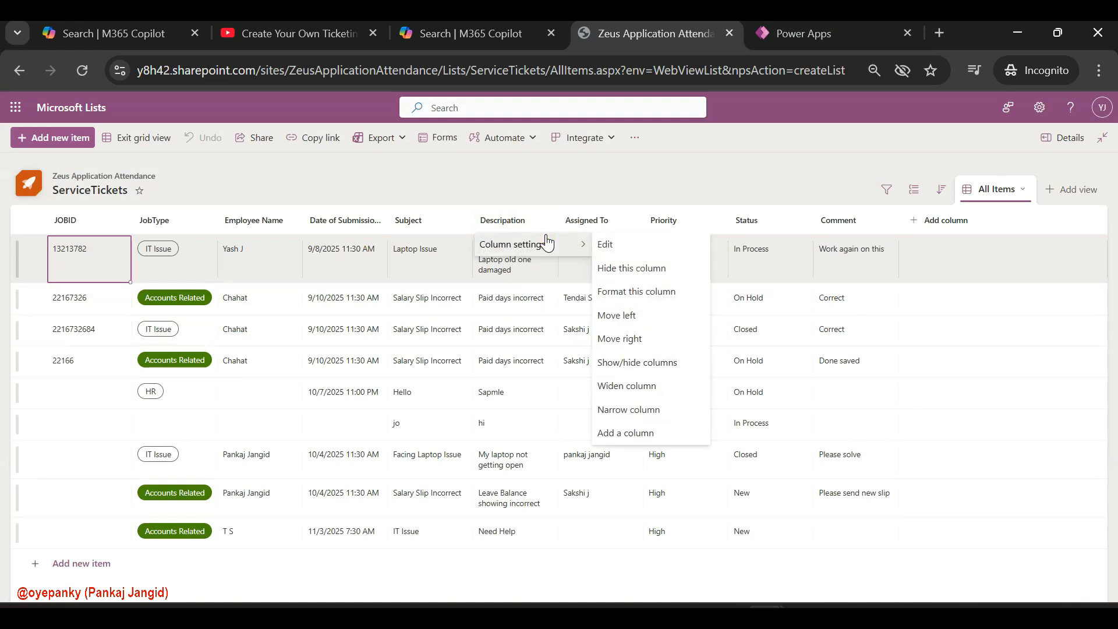
click(607, 245)
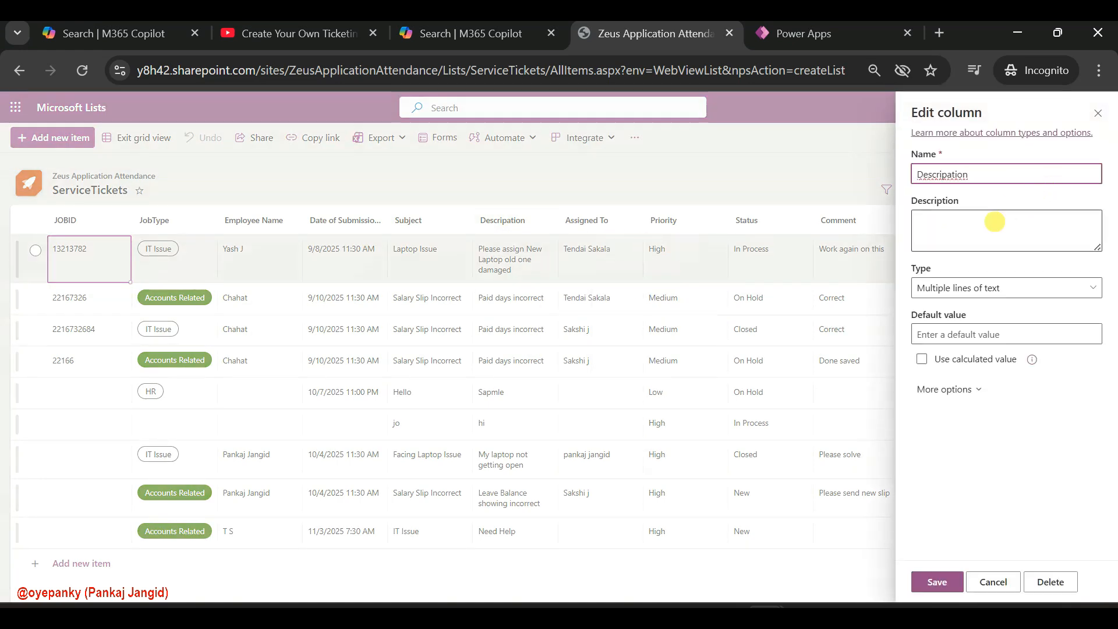
click(989, 583)
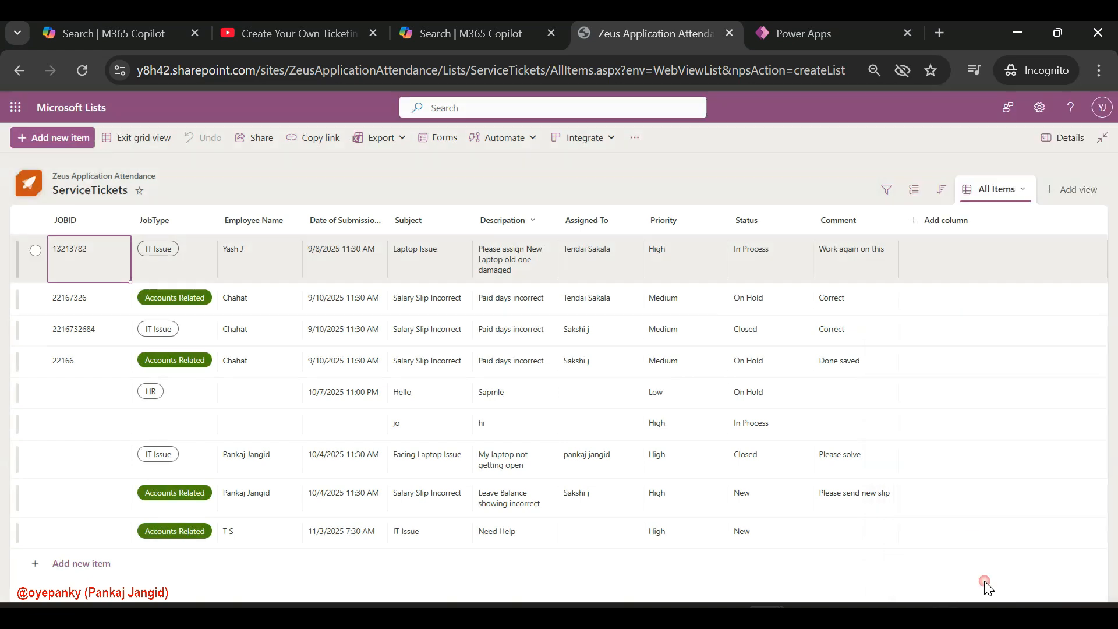
Delete the single-line-of-text Assigned To column from the ServiceTickets list
click(599, 227)
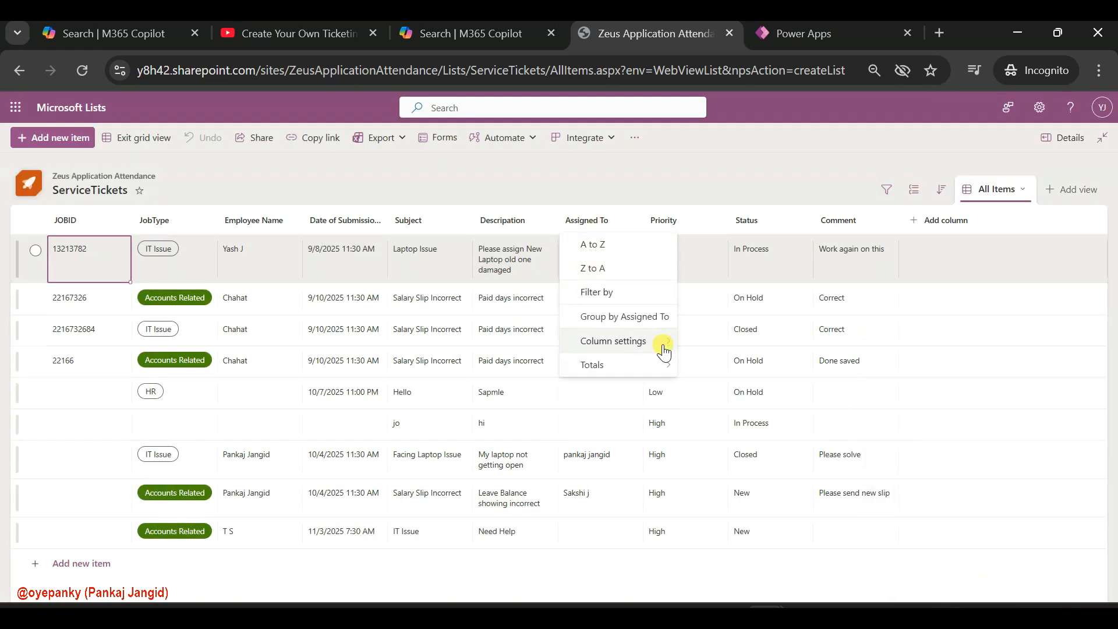
click(685, 342)
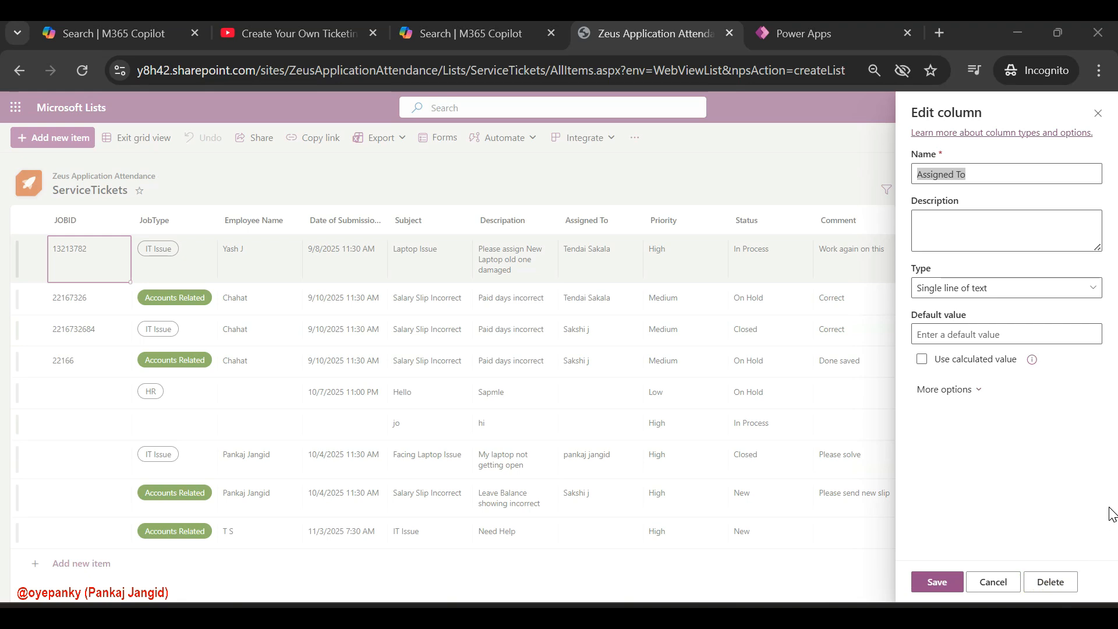
click(1063, 581)
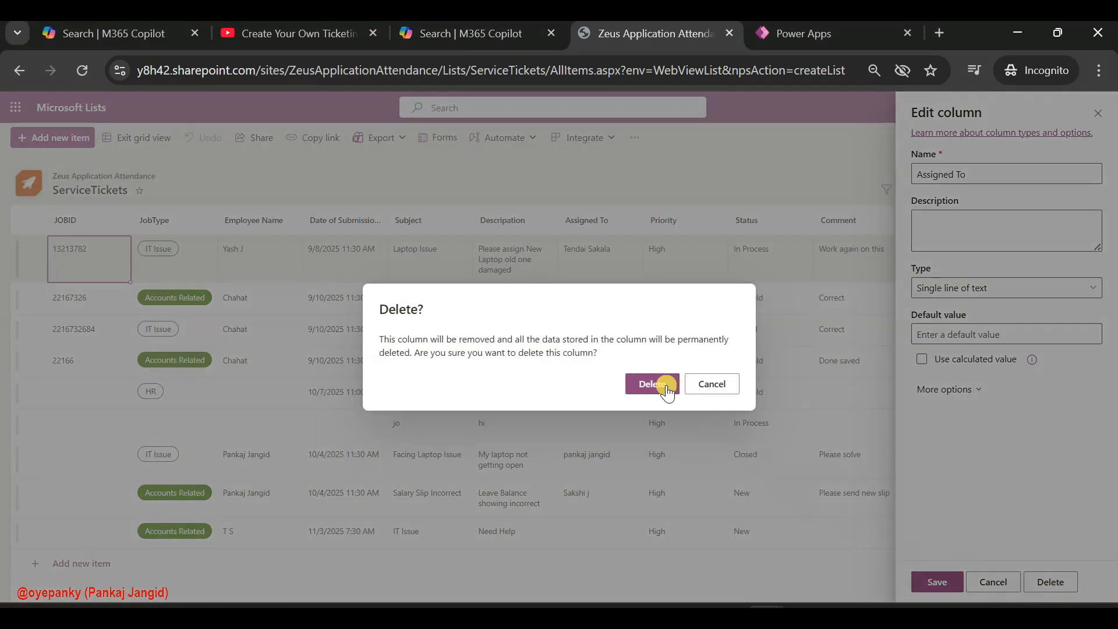
click(666, 387)
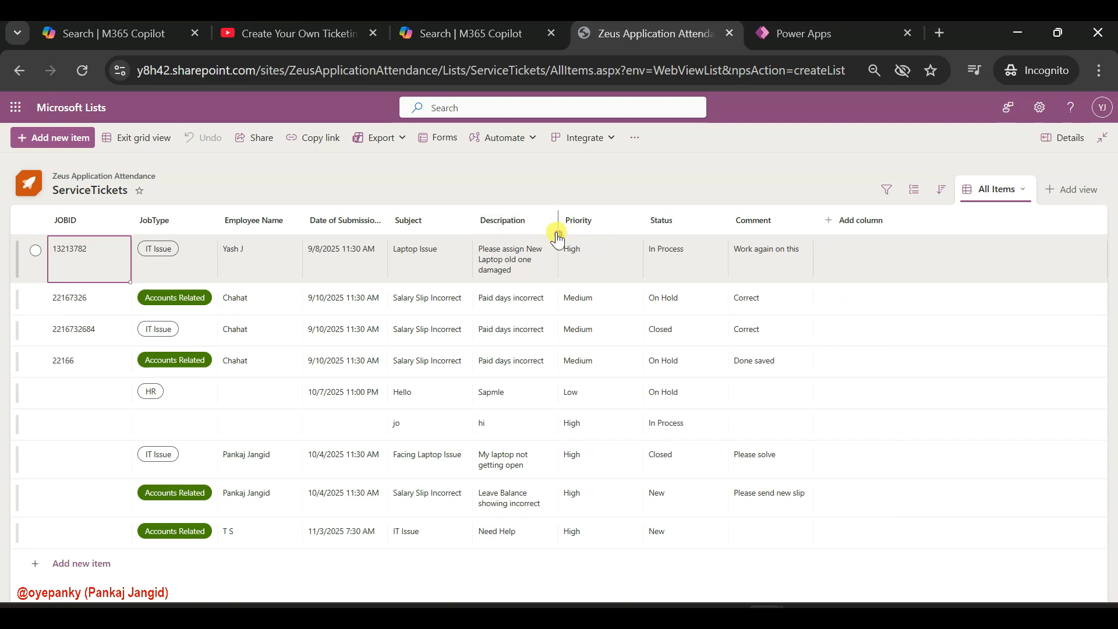
Create a Person column named Assigned To between Descripation and Priority, with profile photos shown, and save it
click(558, 234)
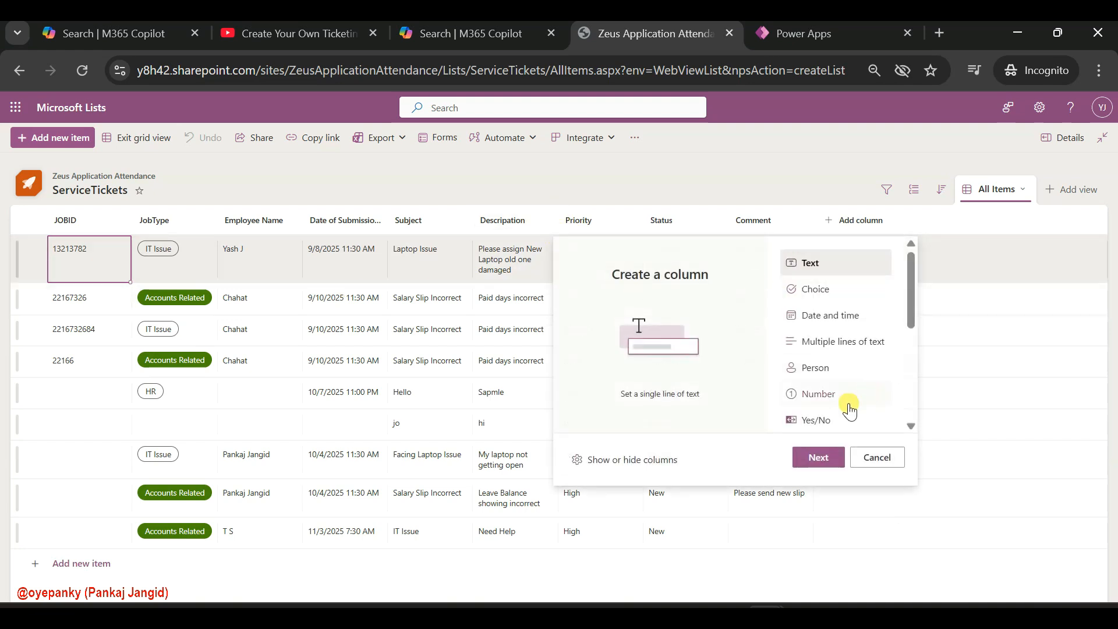
scroll(823, 357, down, 3)
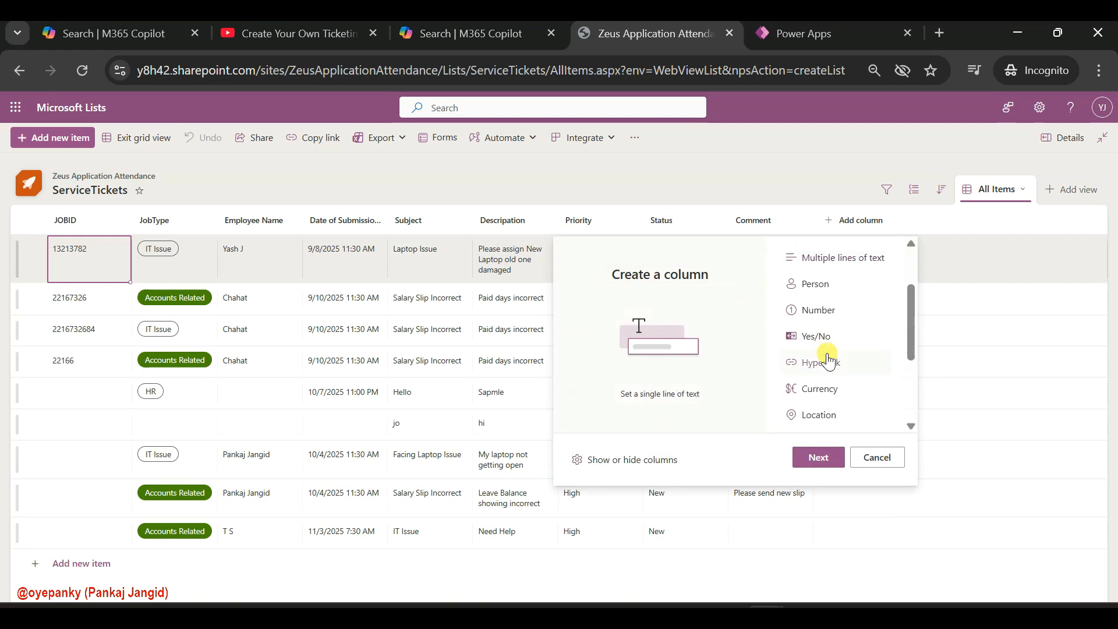
click(833, 255)
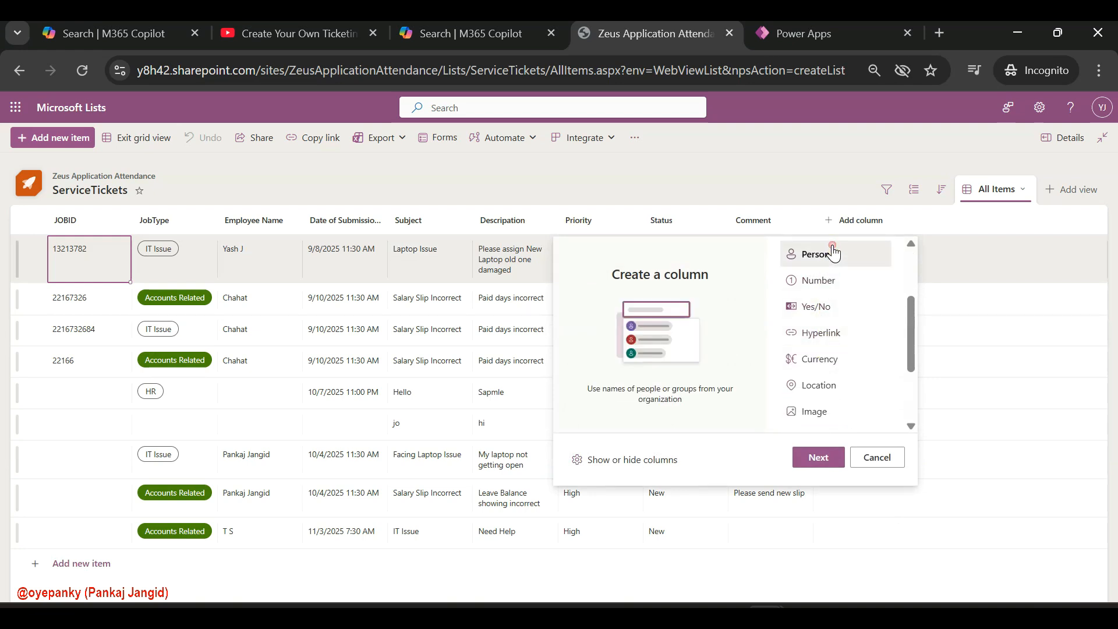
click(818, 458)
text(Assigned To)
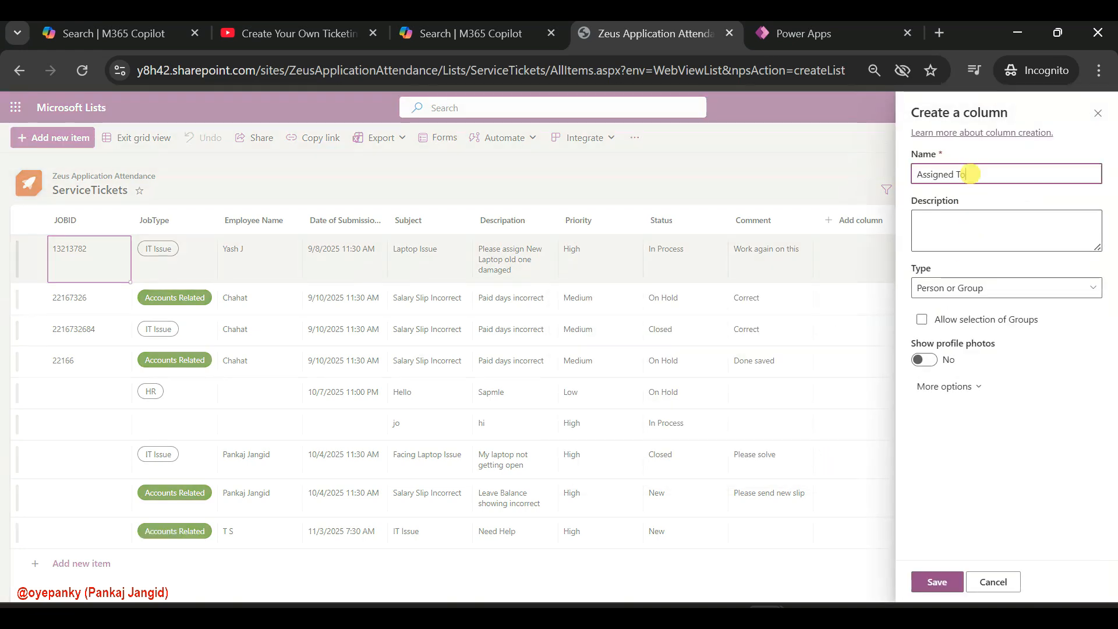
click(924, 361)
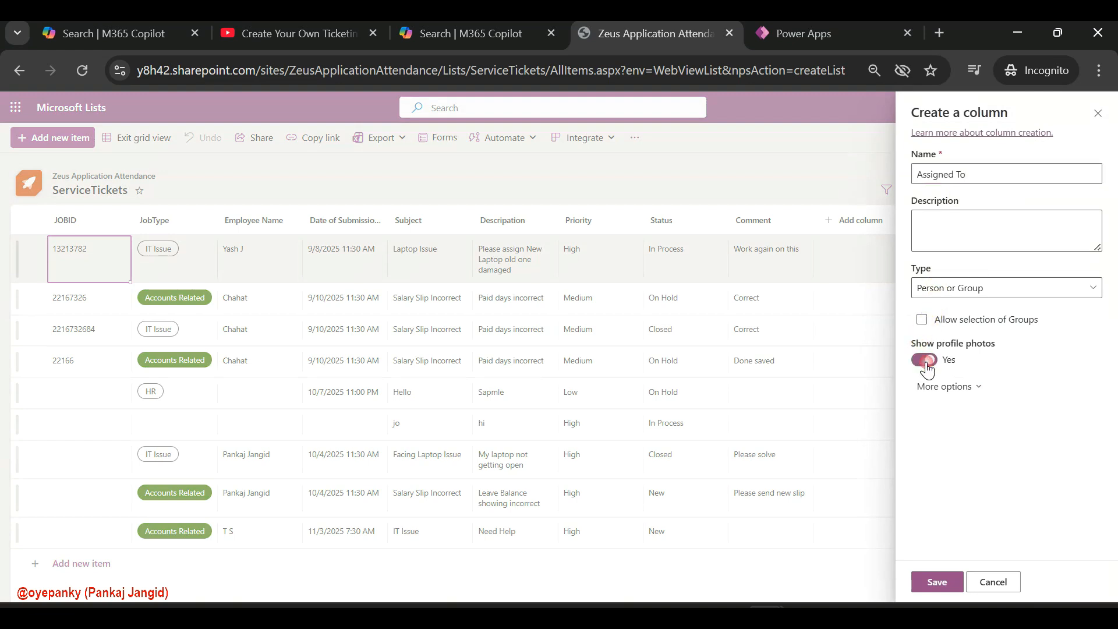
click(927, 389)
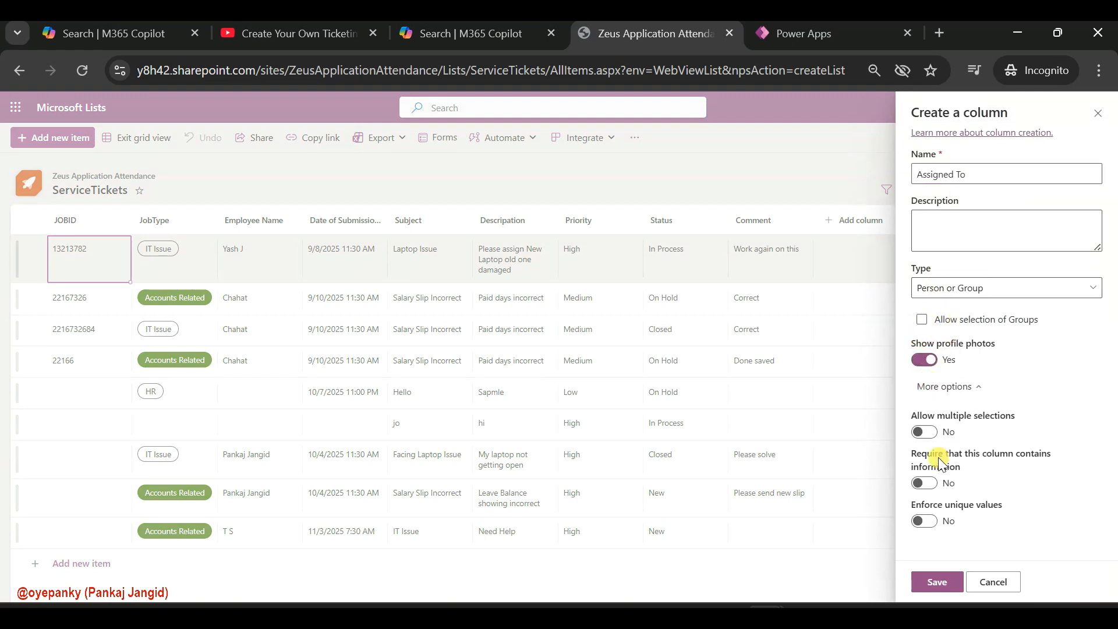
click(934, 580)
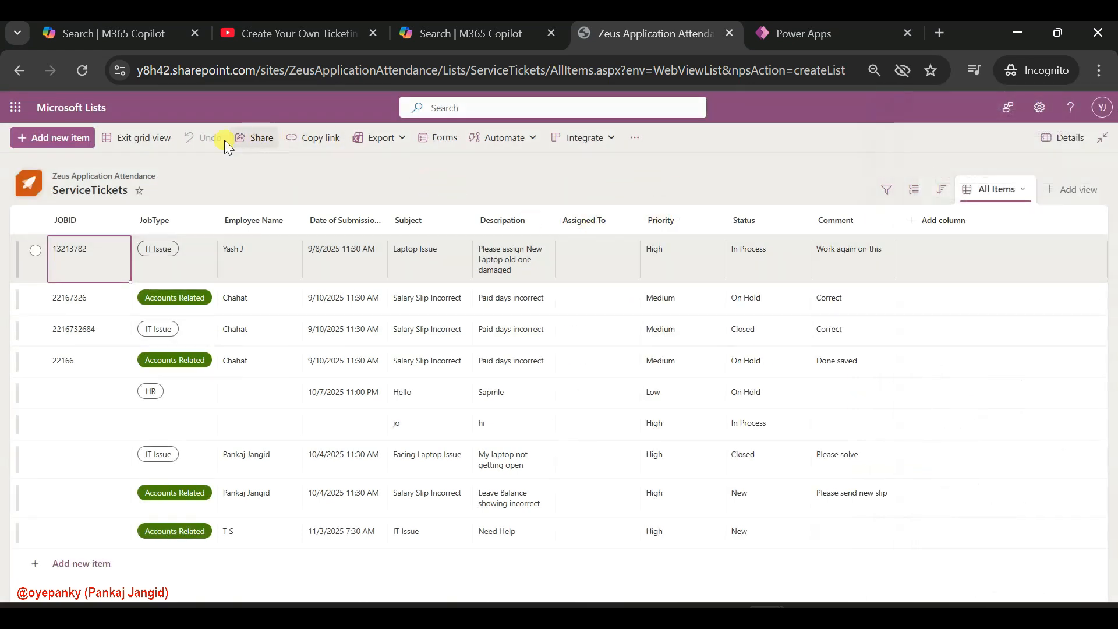
Assign a person to each of the first two tickets in the Assigned To column, and leave grid view
click(143, 137)
click(602, 264)
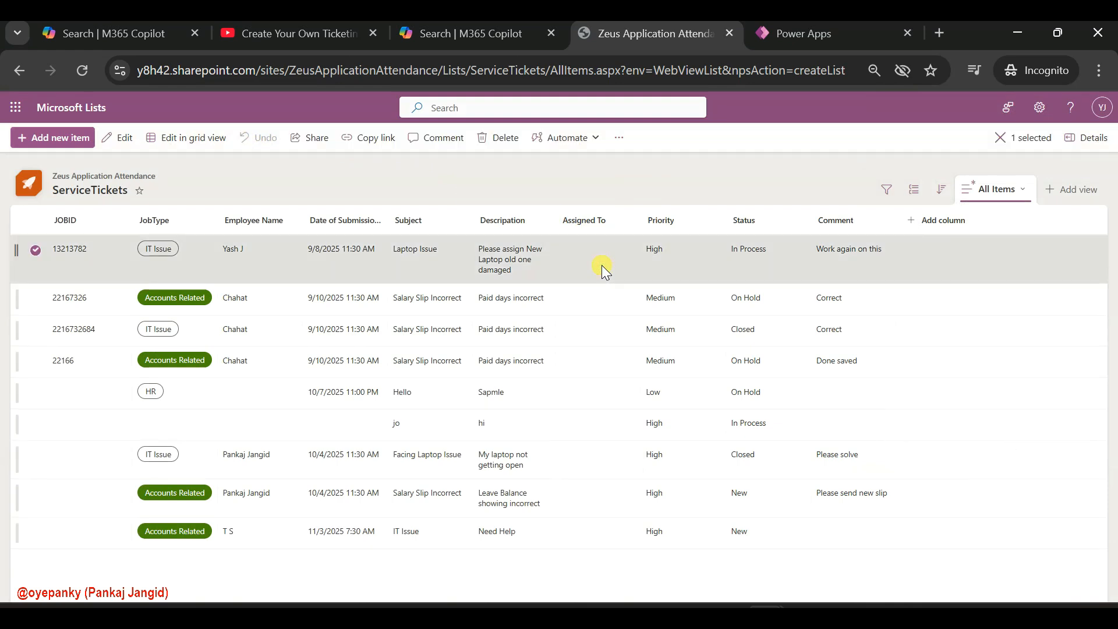
click(223, 138)
click(174, 137)
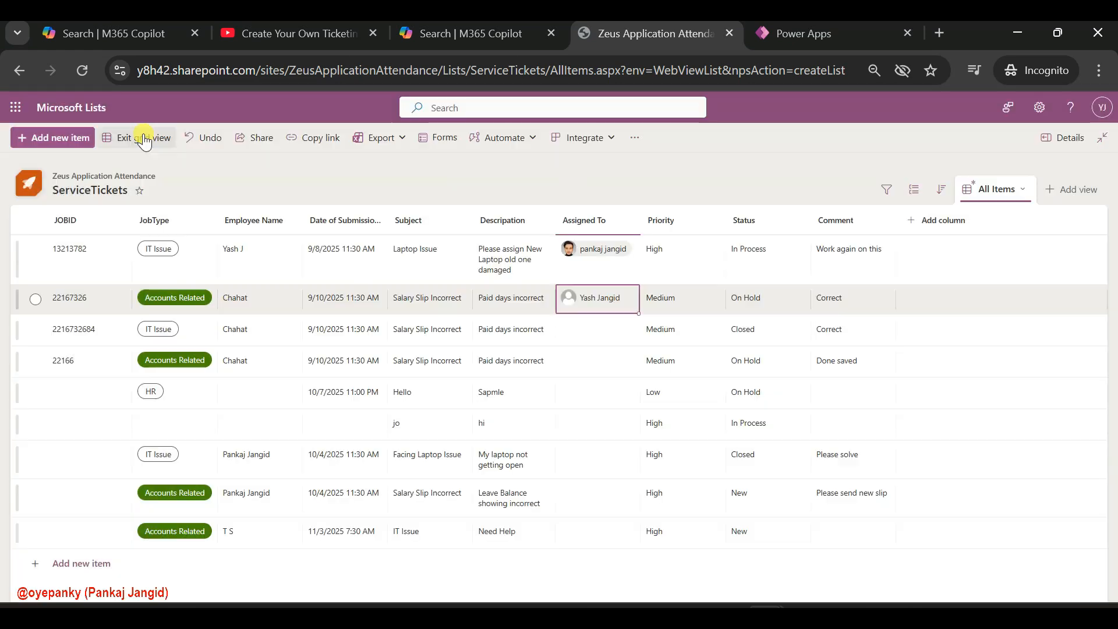
Open the Priority column for editing and change its type to Choice
click(661, 220)
click(699, 341)
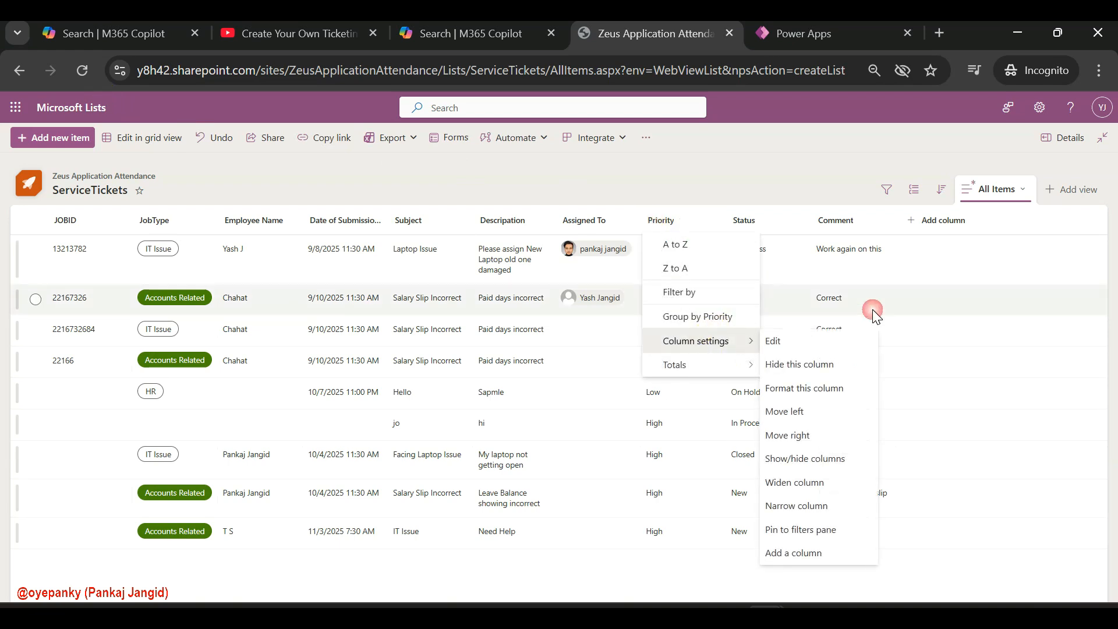
click(783, 343)
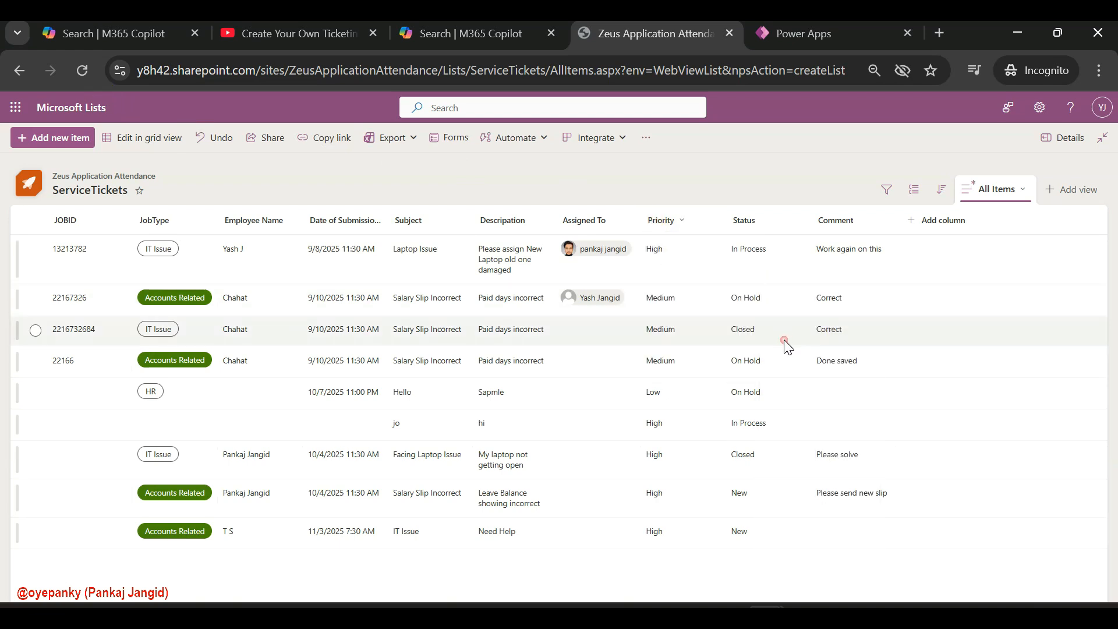
click(972, 299)
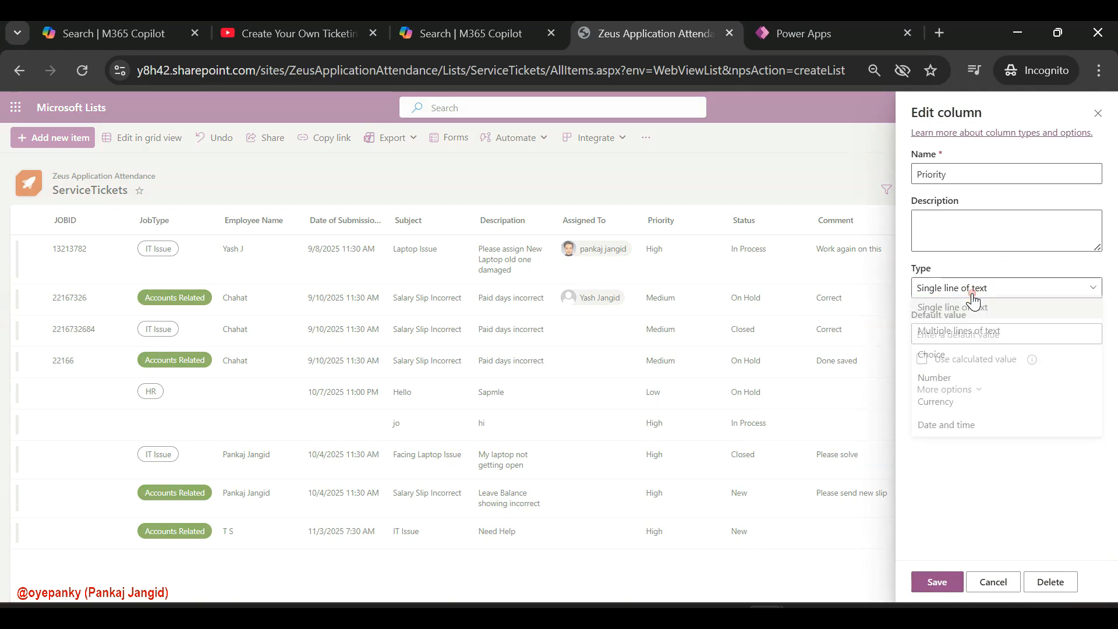
click(949, 360)
Name the three Priority choices High, Medium and Low
click(958, 349)
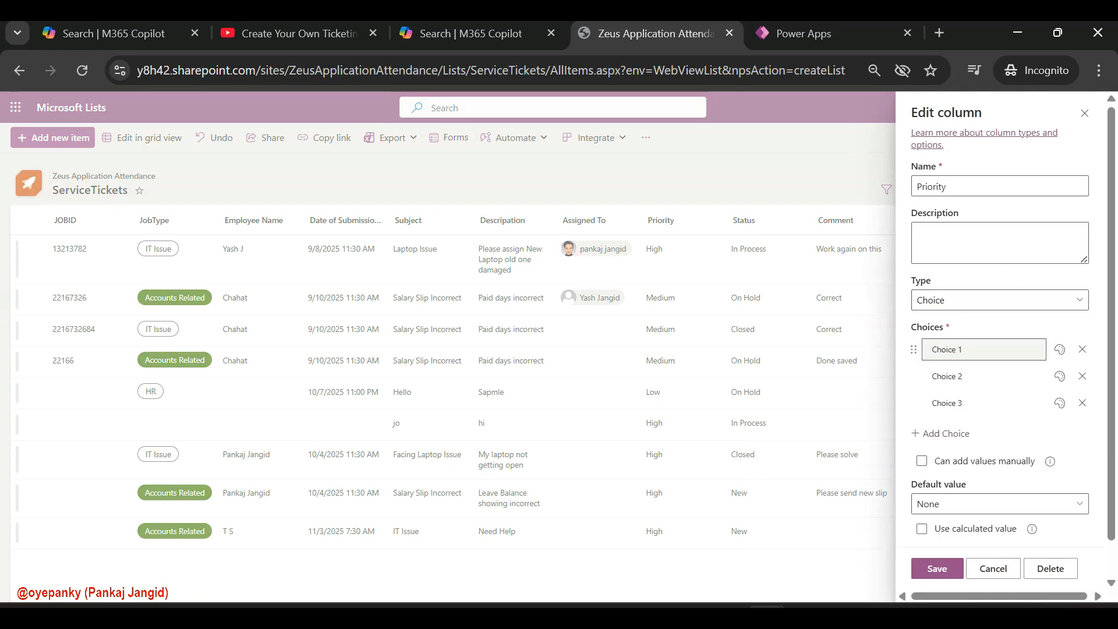
double_click(958, 349)
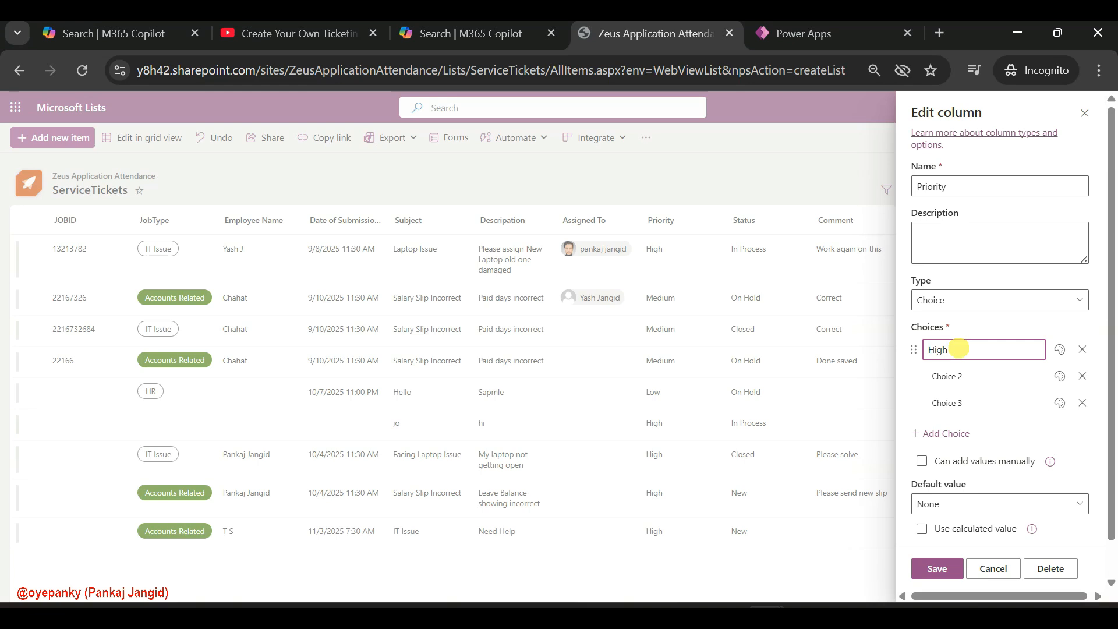
click(947, 394)
click(951, 381)
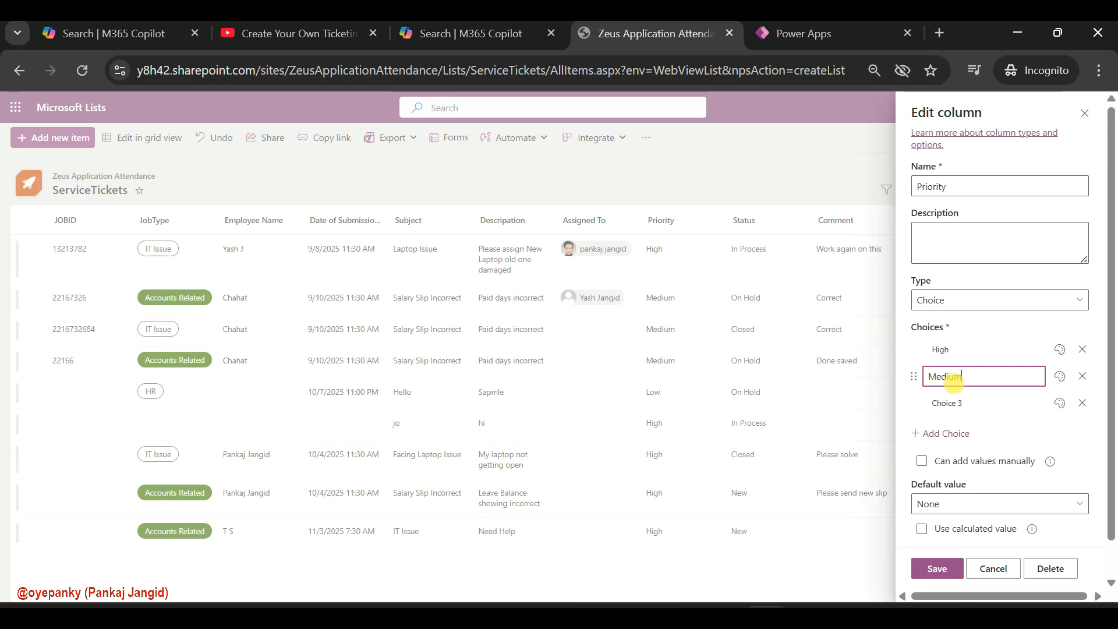
click(941, 419)
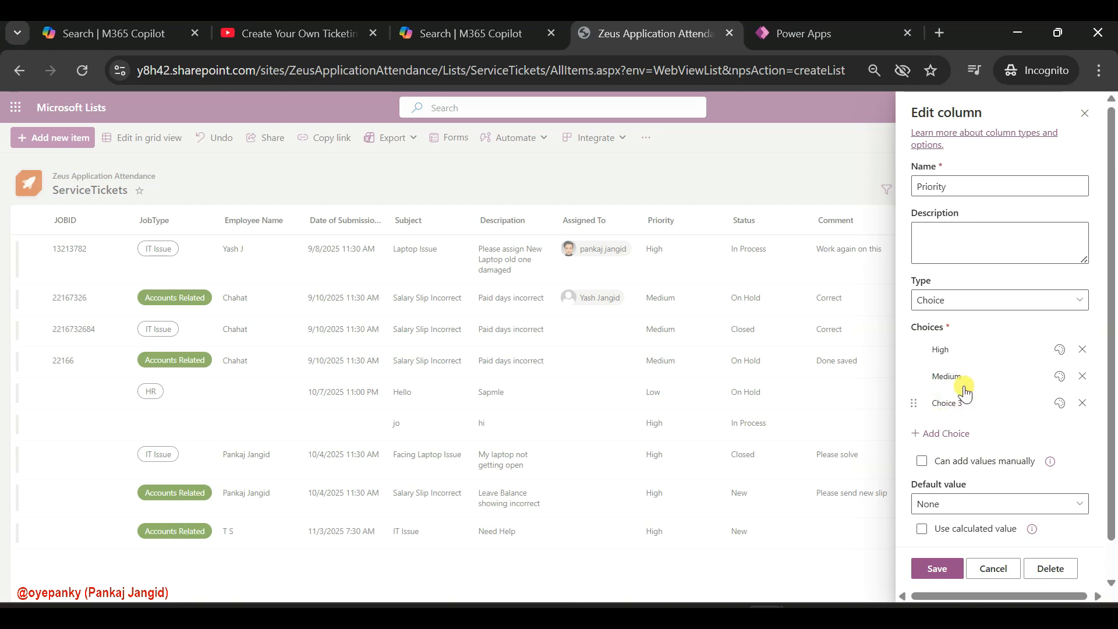
click(963, 384)
click(951, 404)
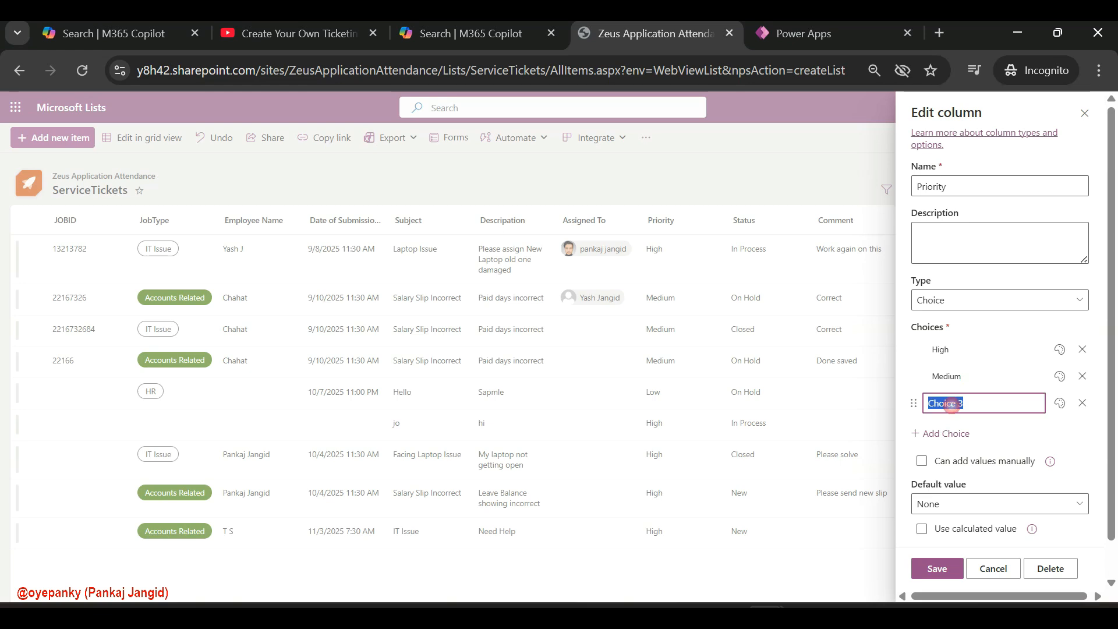
text(Low)
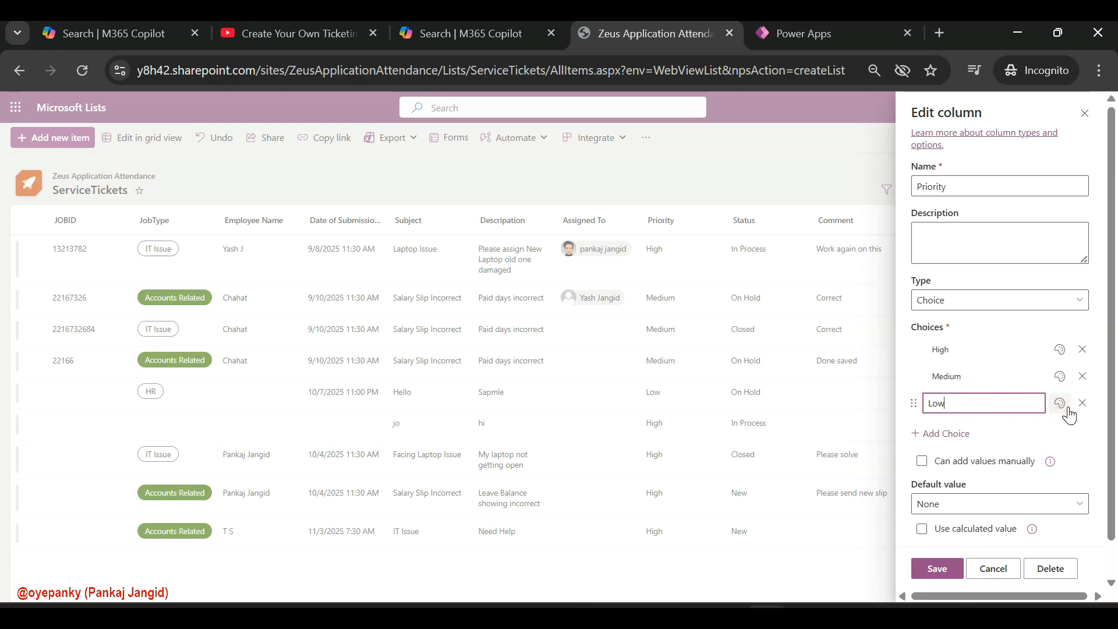
Give the Low choice a red fill, Medium green and High teal, and save the Priority column
click(1059, 403)
click(960, 476)
click(1059, 376)
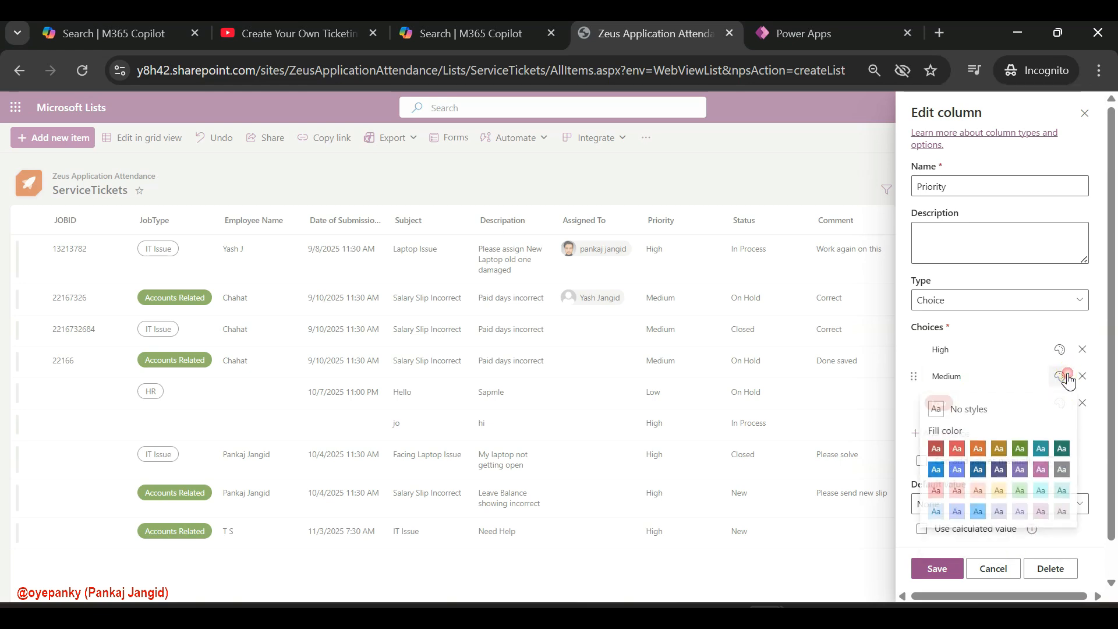
click(1020, 451)
click(1059, 350)
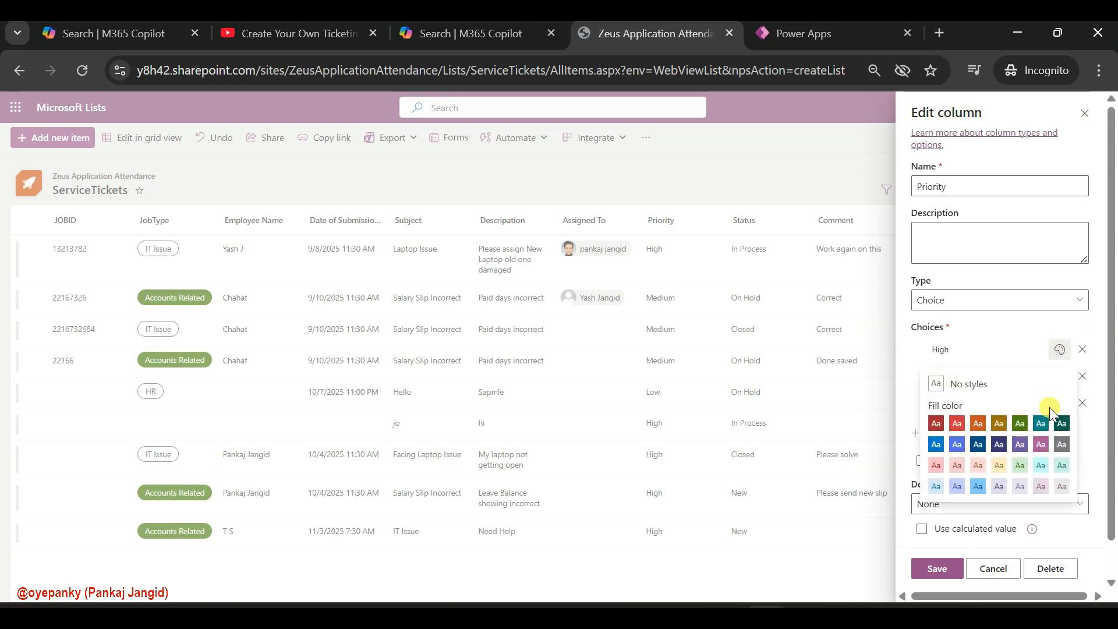
click(1040, 425)
click(937, 568)
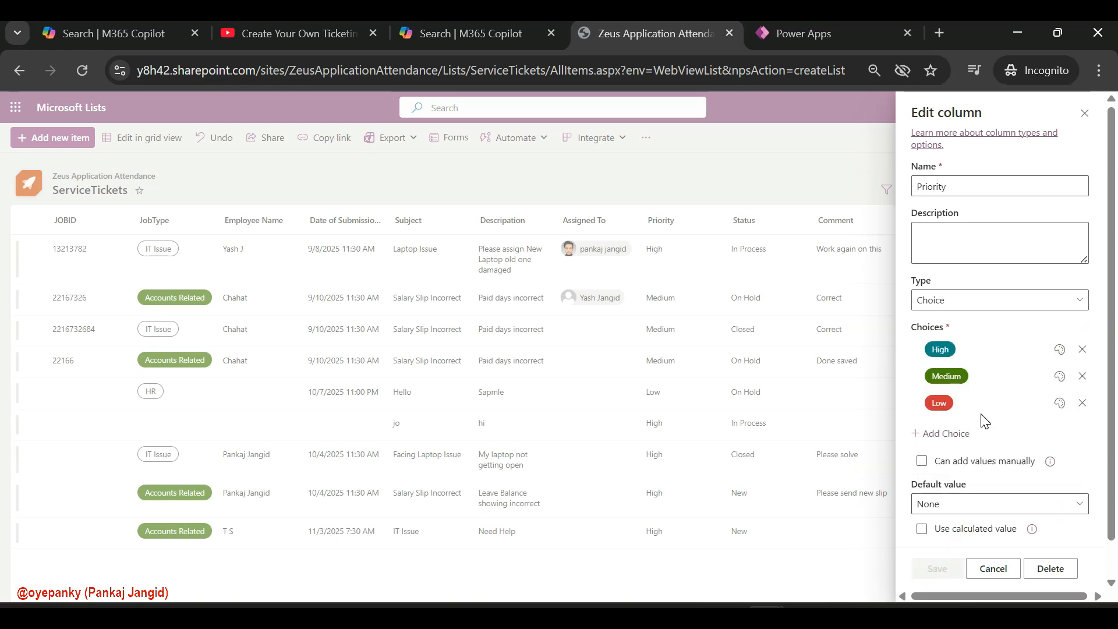
Open the Status column for editing and change its type to Choice
click(745, 220)
mouse_move(798, 342)
click(855, 341)
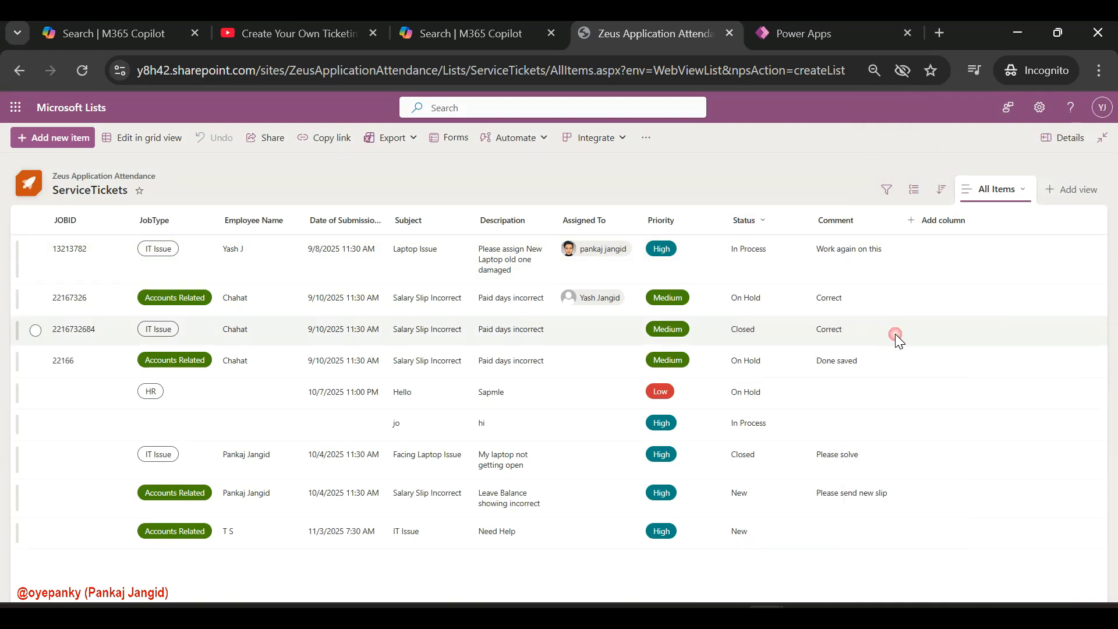
click(976, 286)
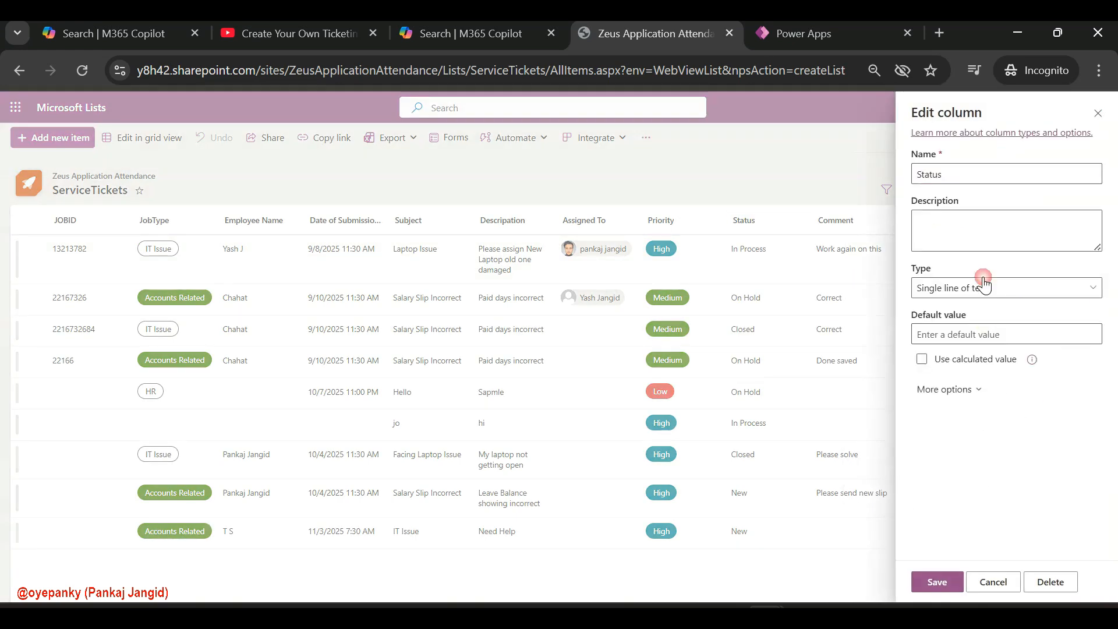
click(931, 357)
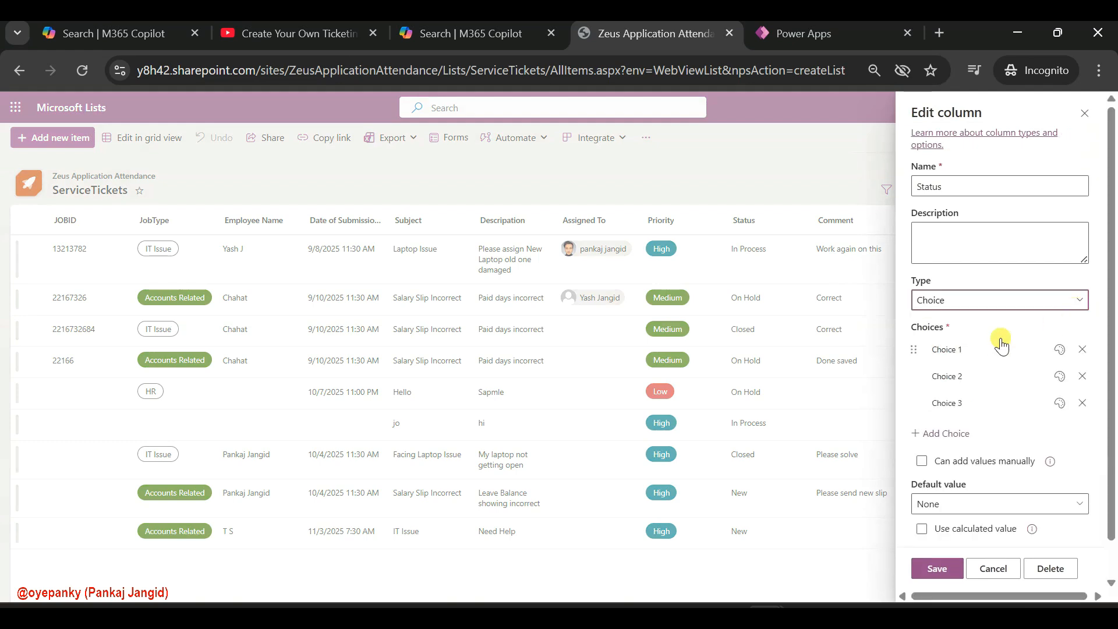
Name the first three Status choices In Process, On Hold and Closed, and add a fourth choice named New
click(964, 343)
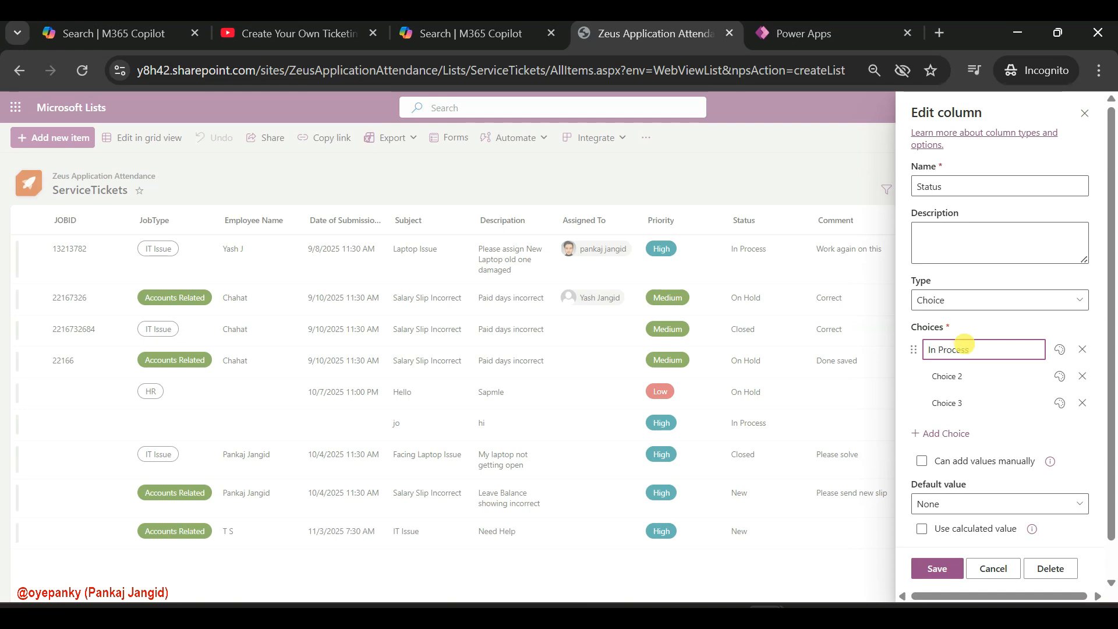
click(950, 375)
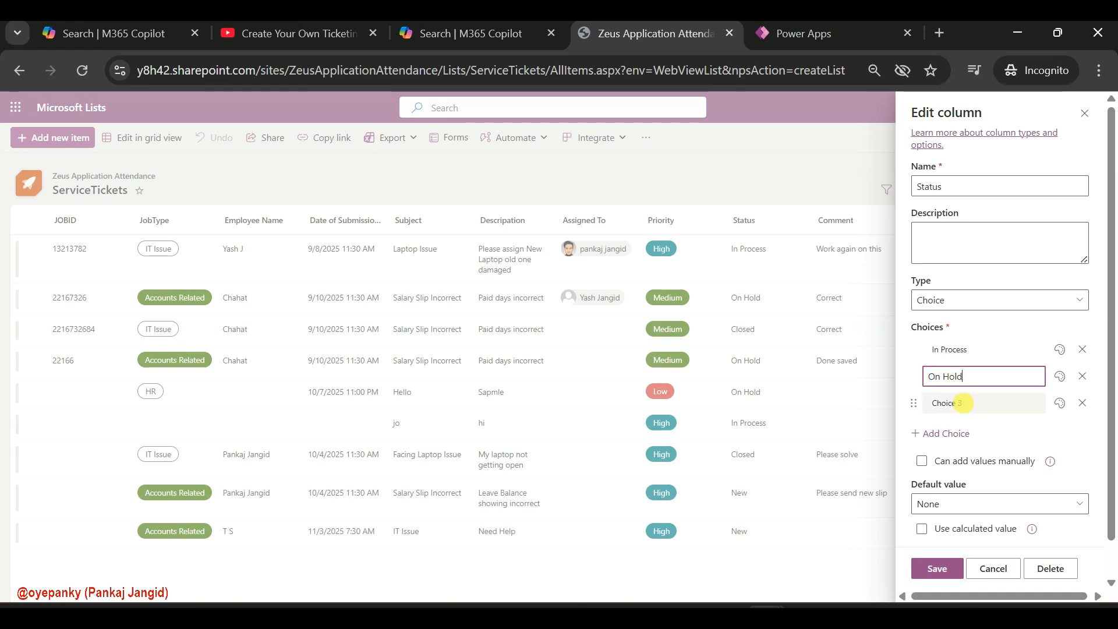
click(955, 403)
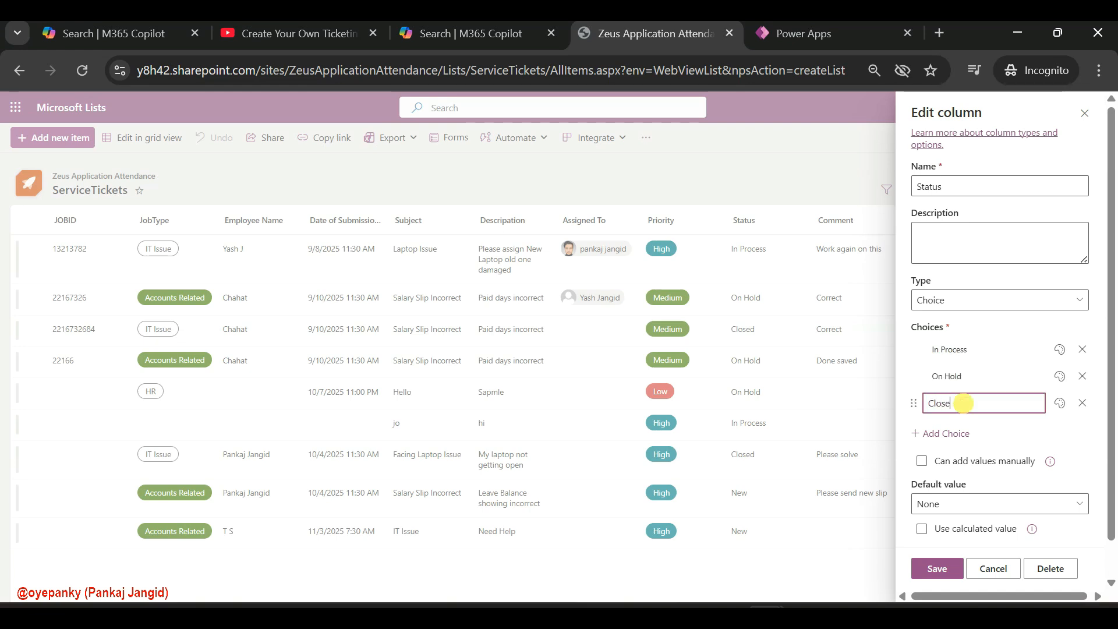
click(954, 433)
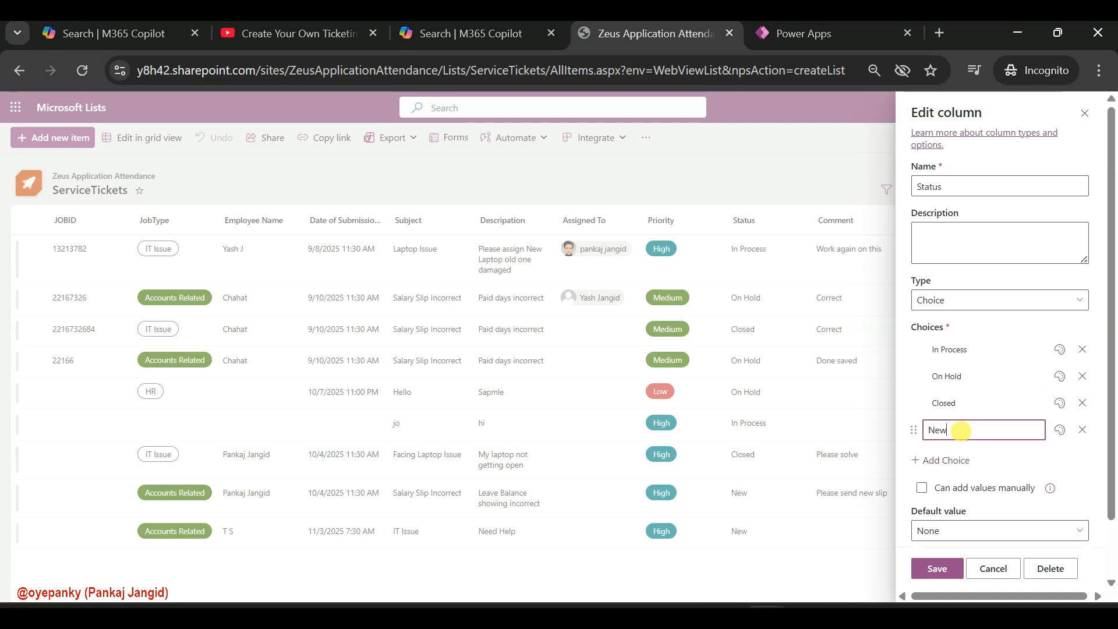
Add a fifth Status choice and name it Cancelled, copying the name from the ServiceTickets column list in the PDF guide
click(944, 464)
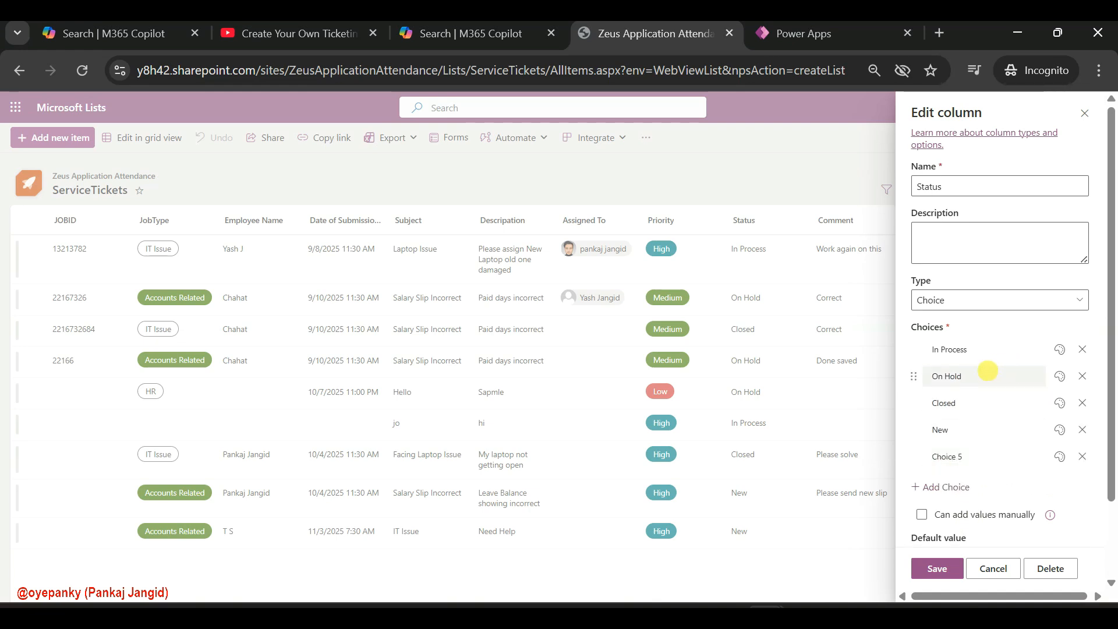
click(588, 612)
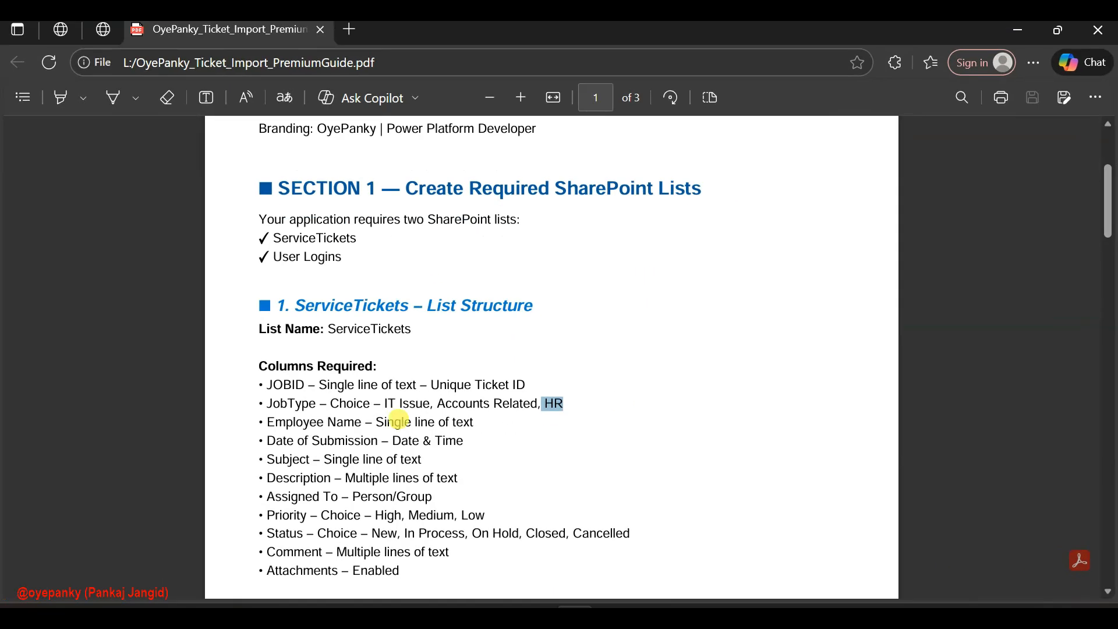
scroll(411, 459, down, 2)
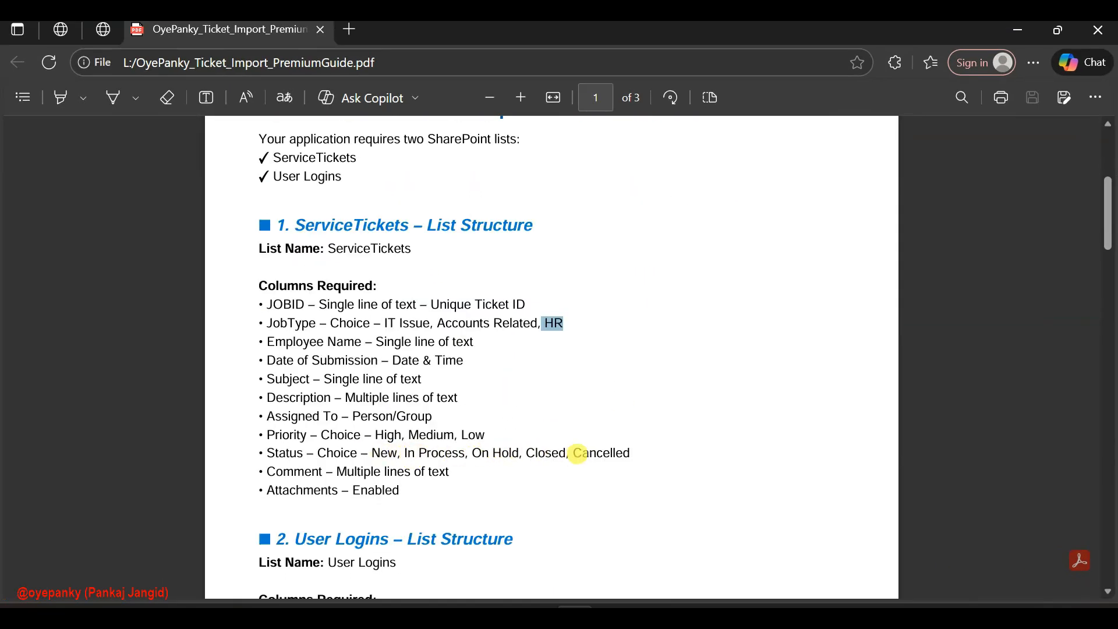
drag(574, 453, 631, 454)
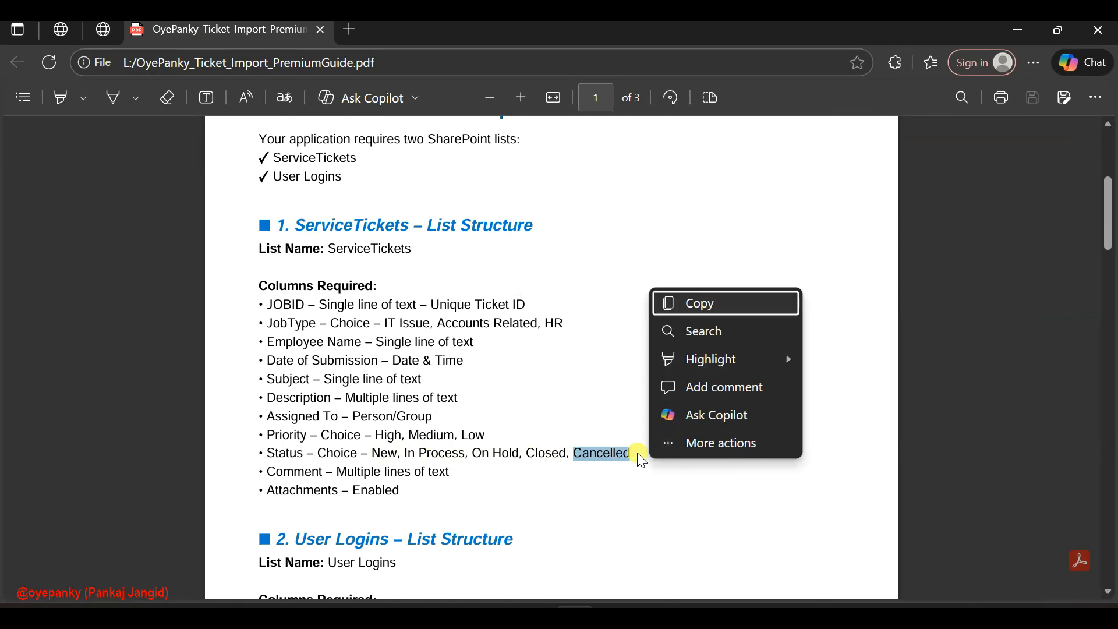
key(ctrl+c)
click(1018, 30)
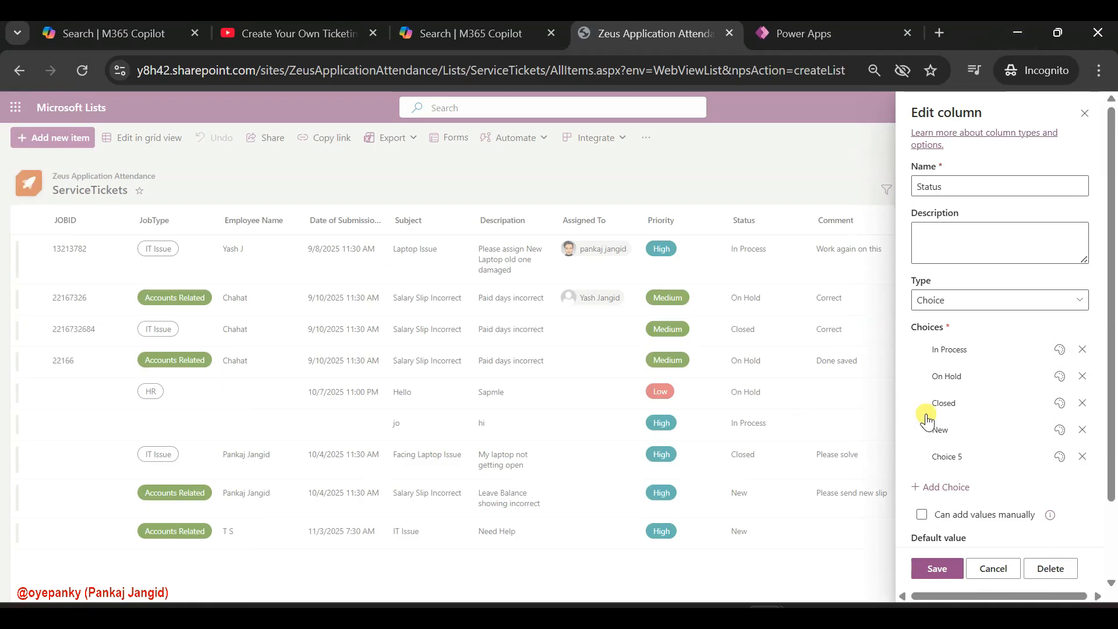
click(926, 457)
key(ctrl+v)
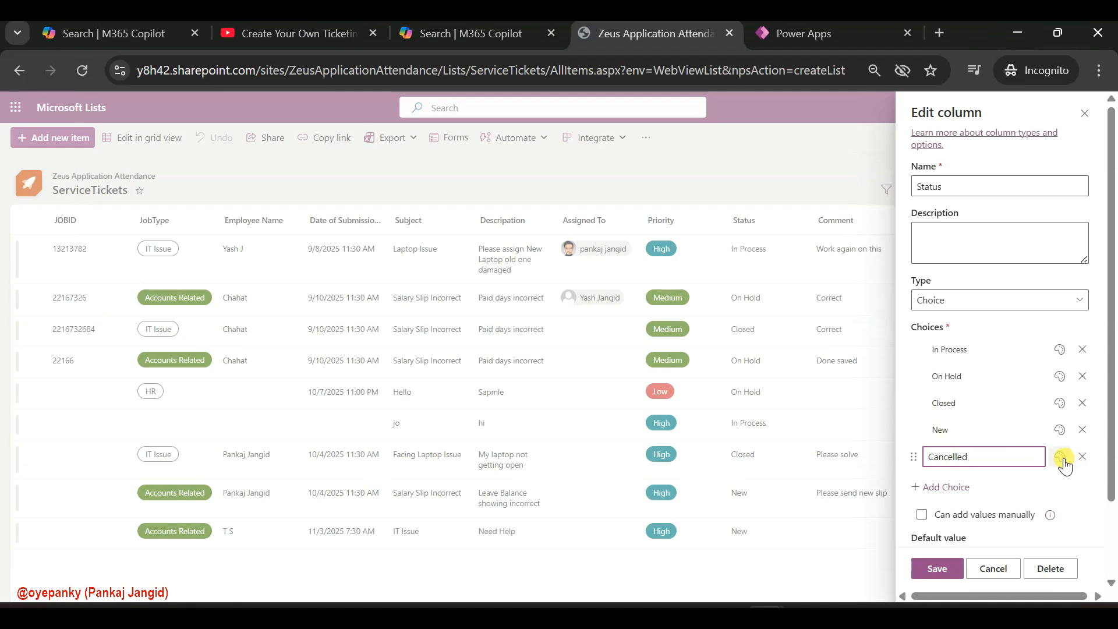
Give the Cancelled choice a light pink fill, New a dark indigo fill and Closed a dark blue fill
click(1060, 457)
click(955, 419)
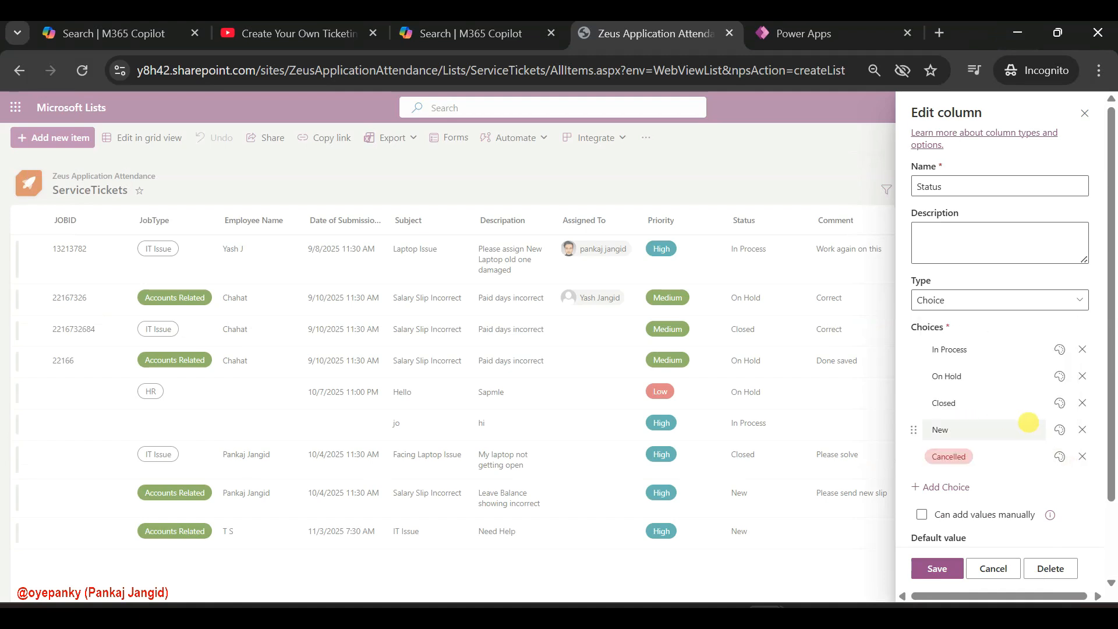
click(1060, 429)
click(999, 524)
click(1059, 402)
click(971, 492)
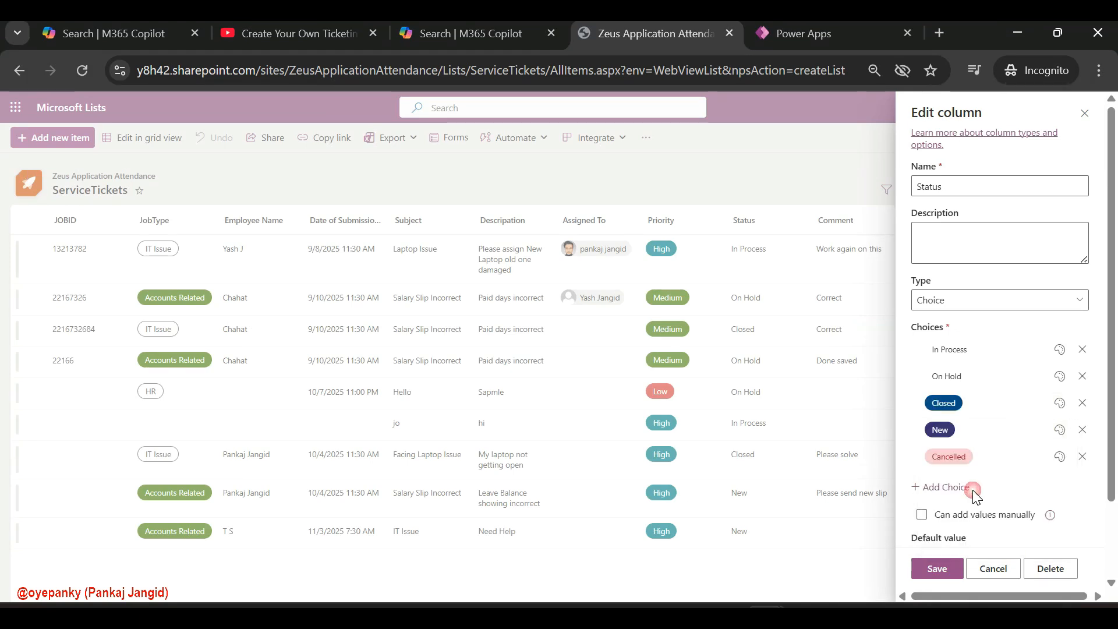
Give On Hold a red fill and In Process a blue fill, save the Status column, and reload the ServiceTickets list
click(1059, 376)
click(958, 454)
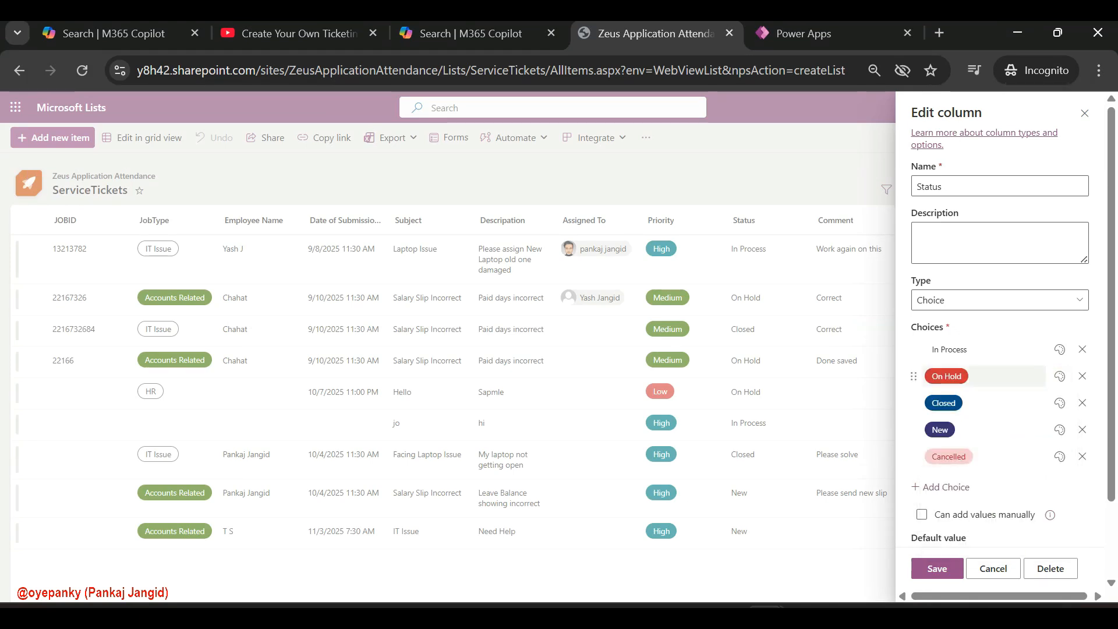
click(1061, 348)
click(937, 444)
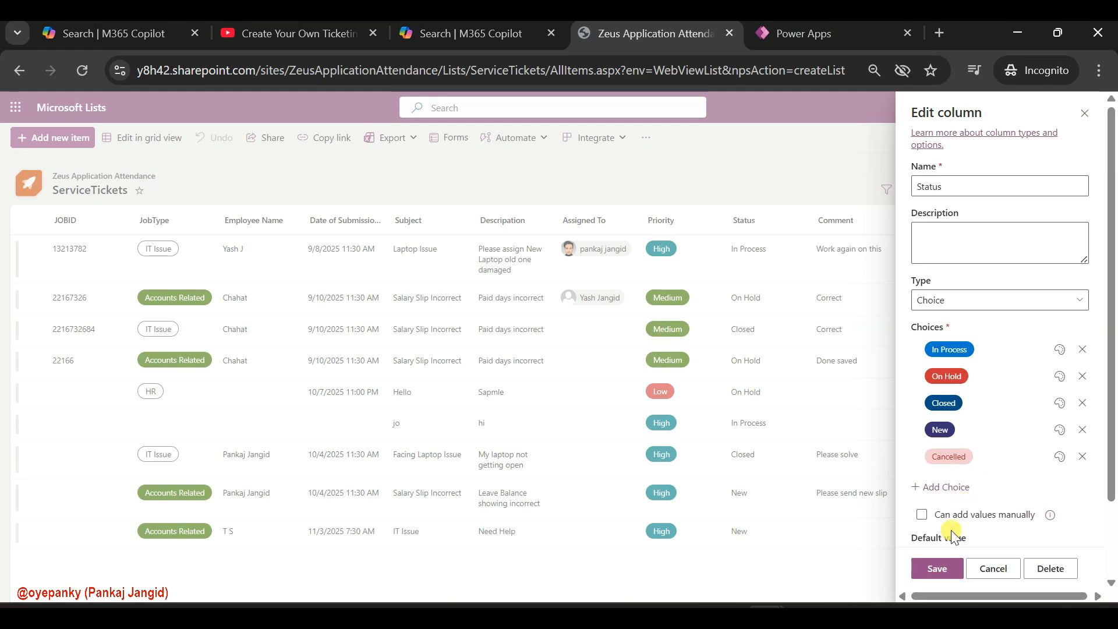
click(936, 568)
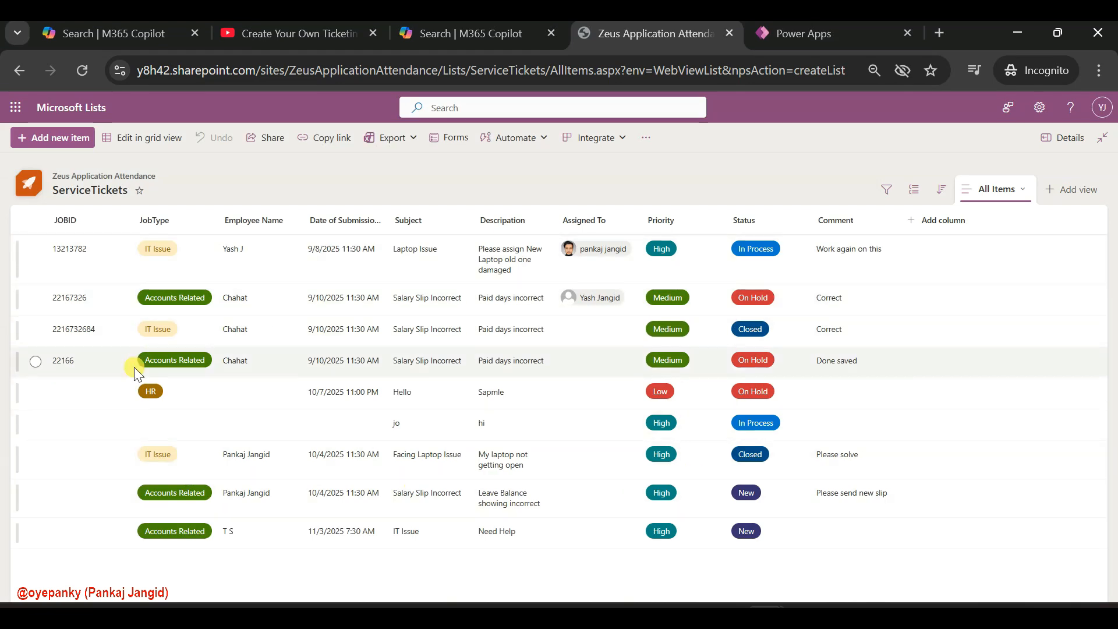
click(141, 136)
click(87, 67)
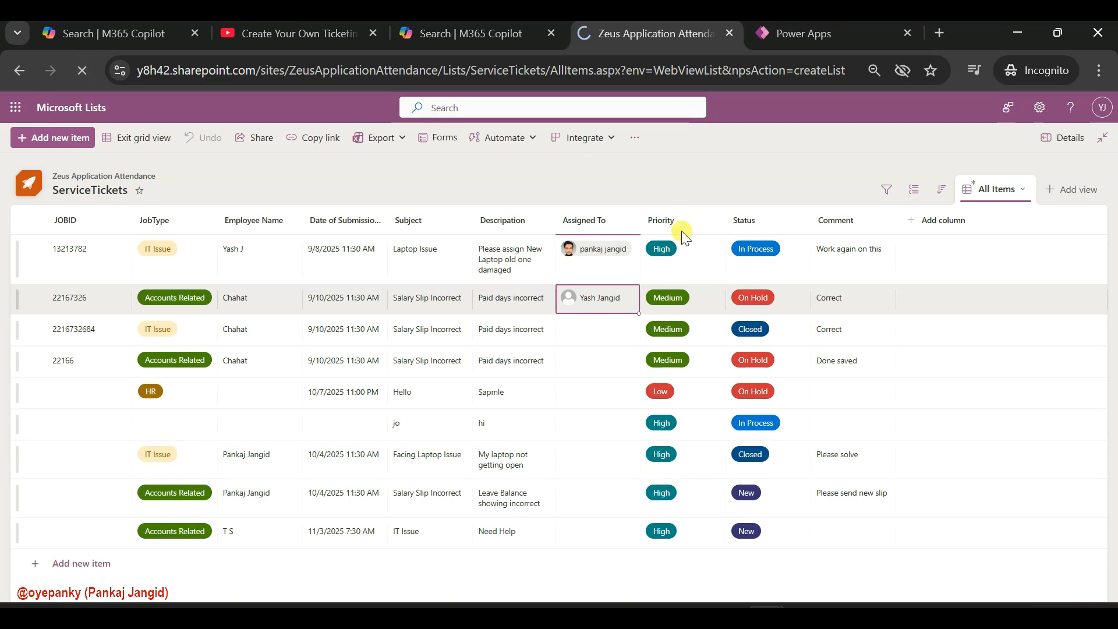
Switch to the Power Apps import page and open the imported ticket app in Power Apps Studio
click(815, 25)
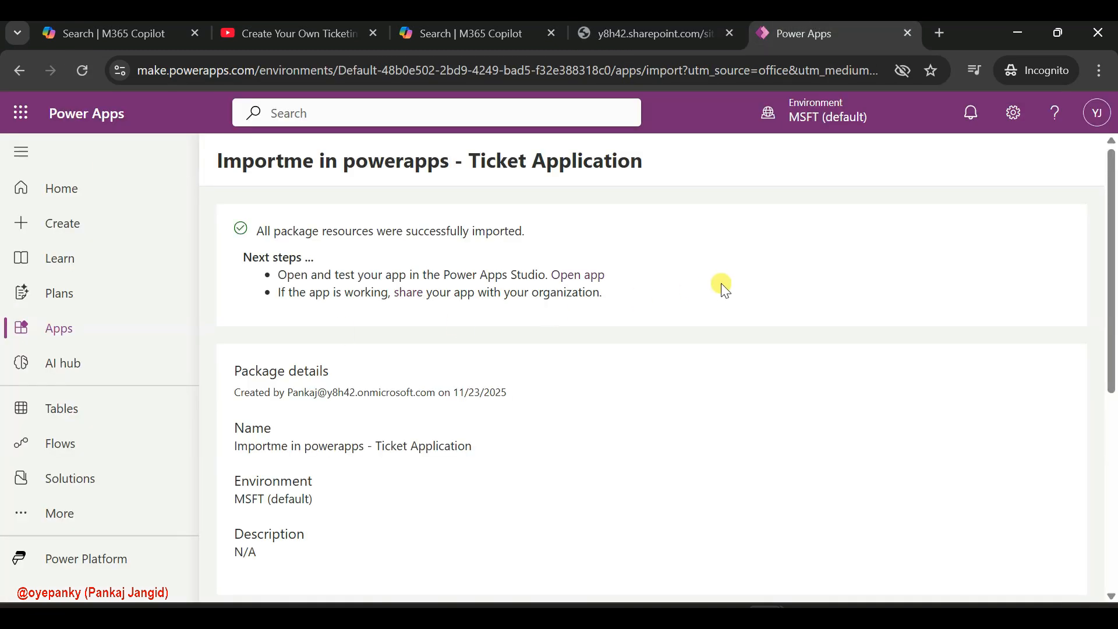
scroll(456, 467, down, 2)
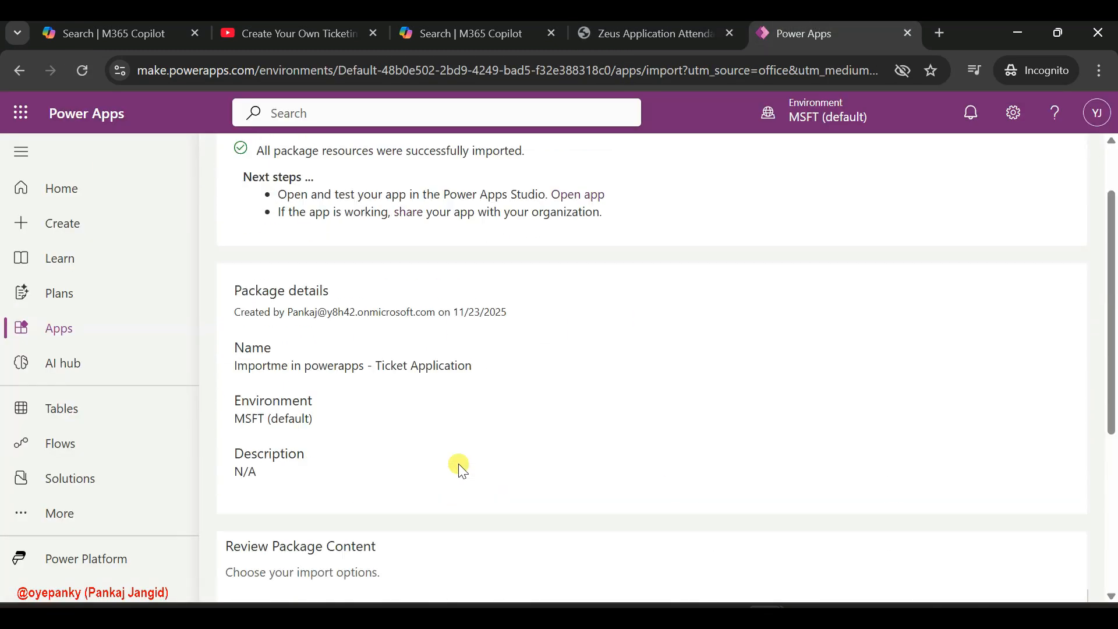
scroll(461, 470, up, 1)
click(572, 239)
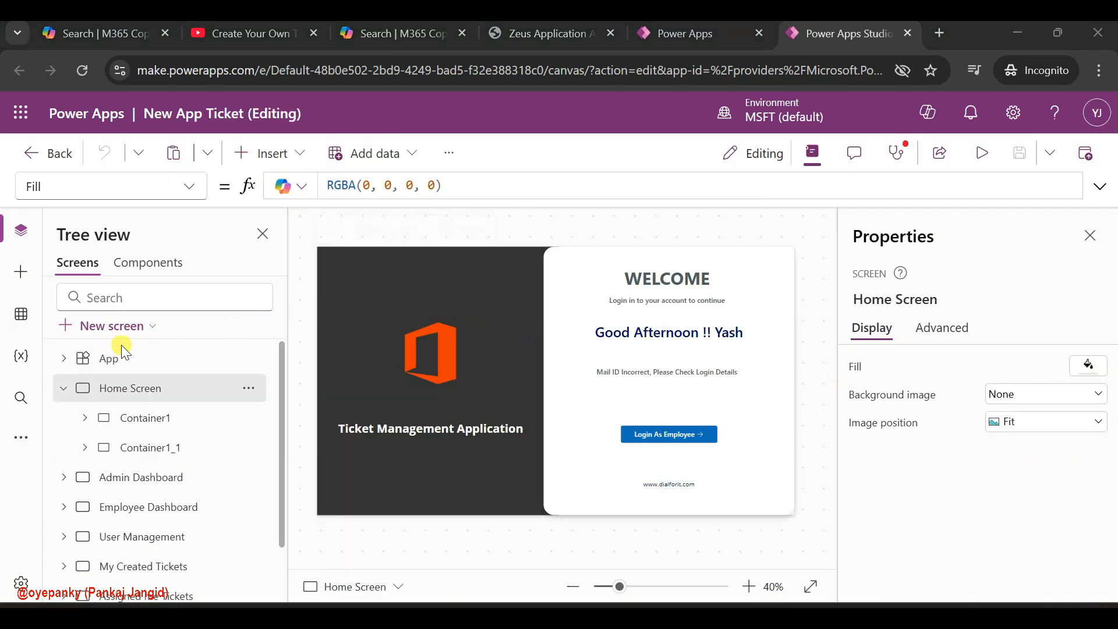
Remove the existing User Logins and ServiceTickets SharePoint data sources from the app
click(19, 314)
mouse_move(190, 353)
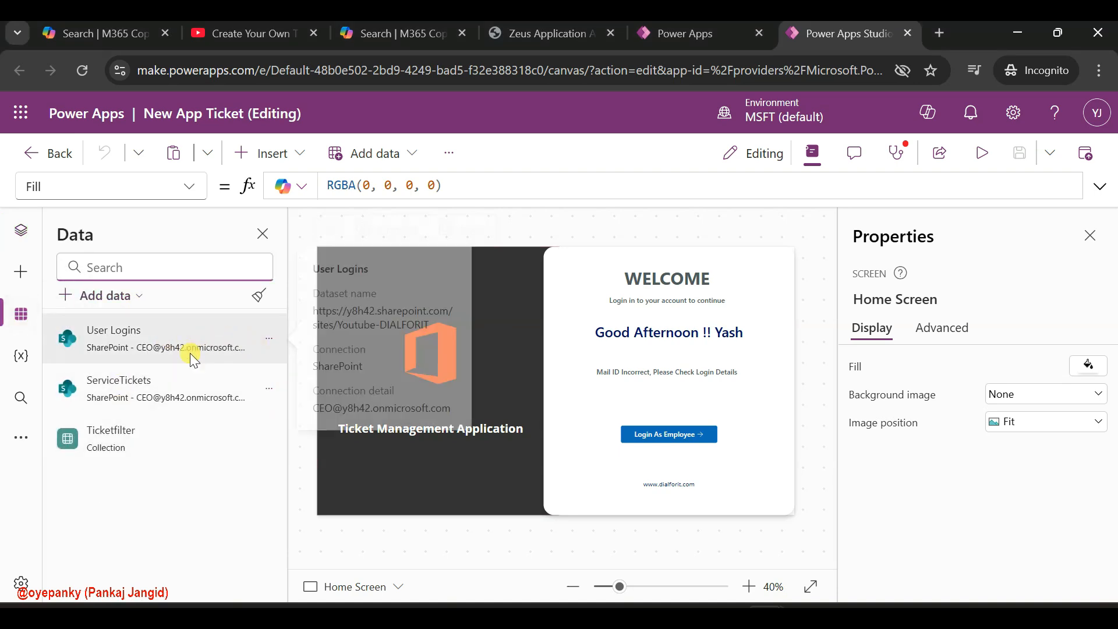
click(268, 340)
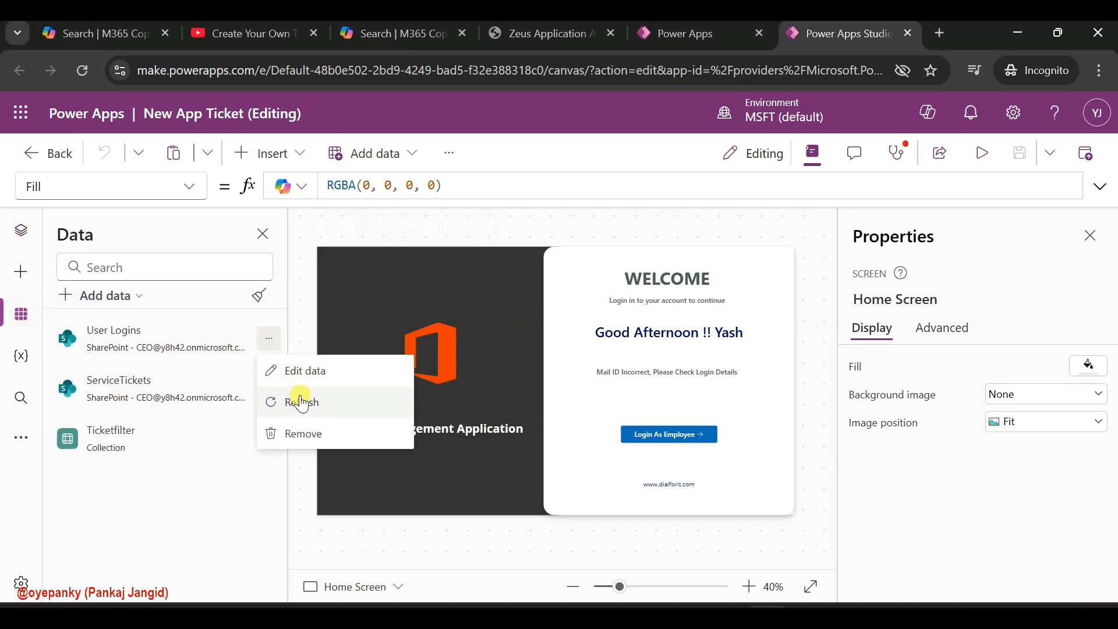
click(302, 433)
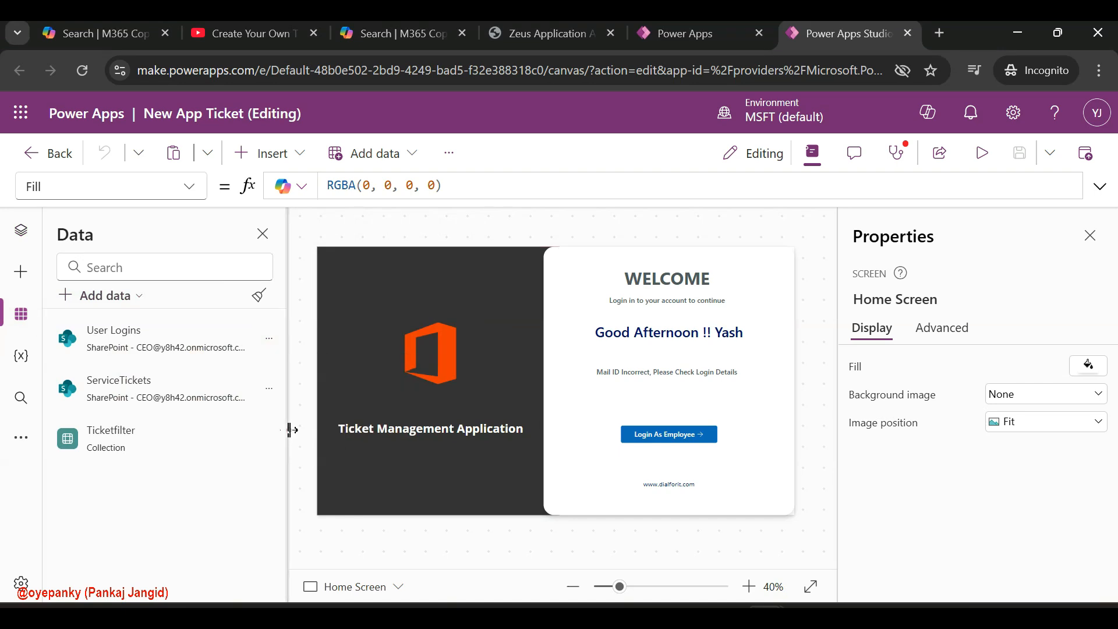
click(270, 336)
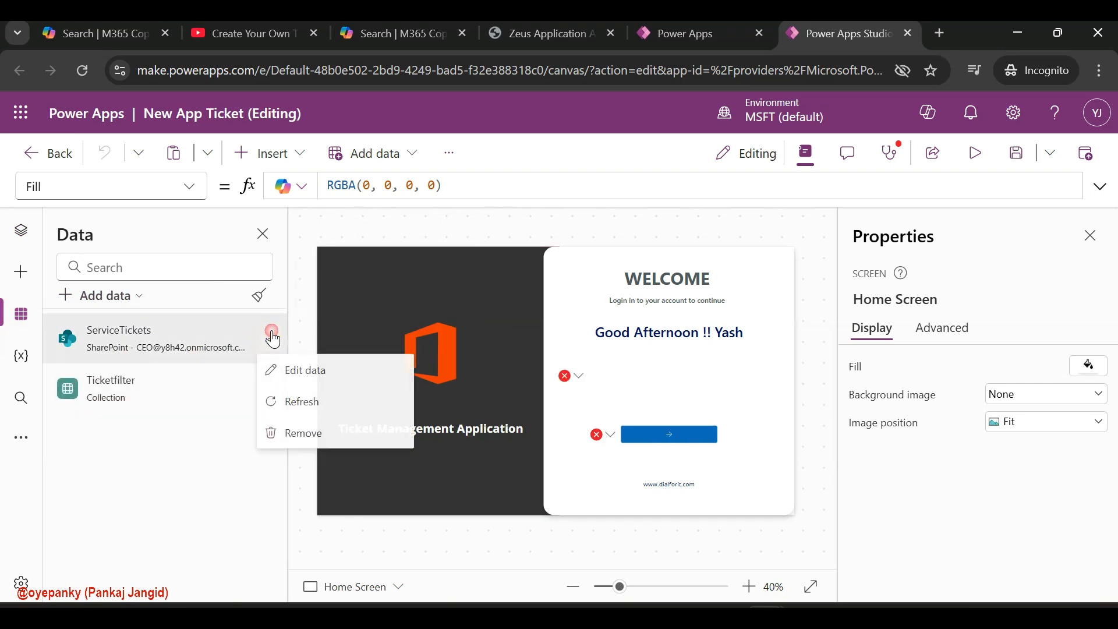
click(313, 434)
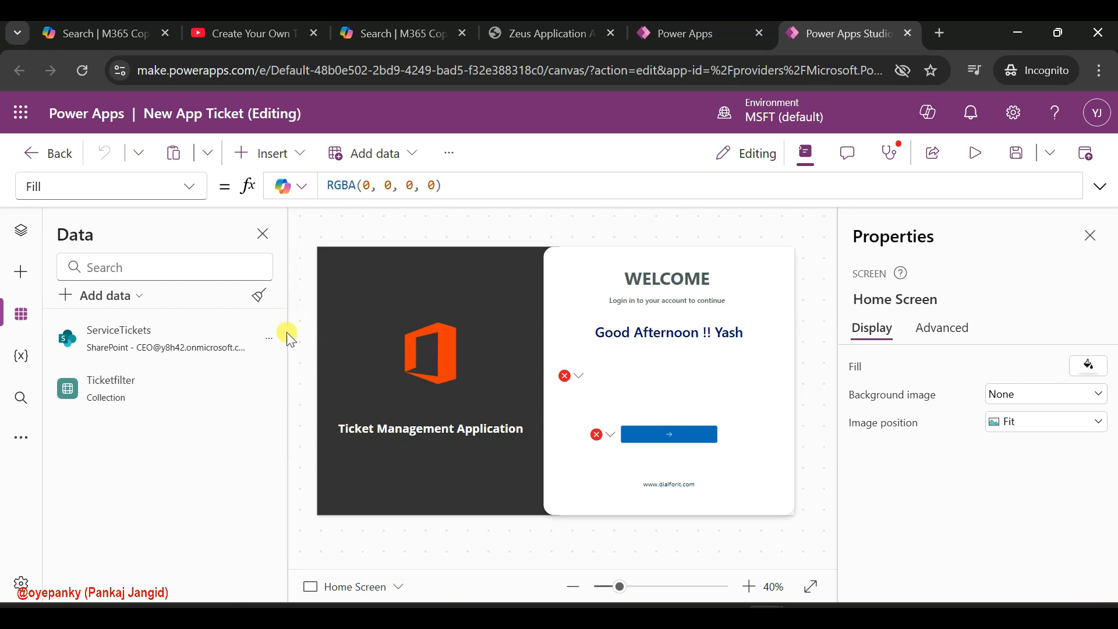
Connect the ServiceTickets and User Logins lists from the Zeus Application Attendance SharePoint site through the first existing SharePoint connection
click(108, 309)
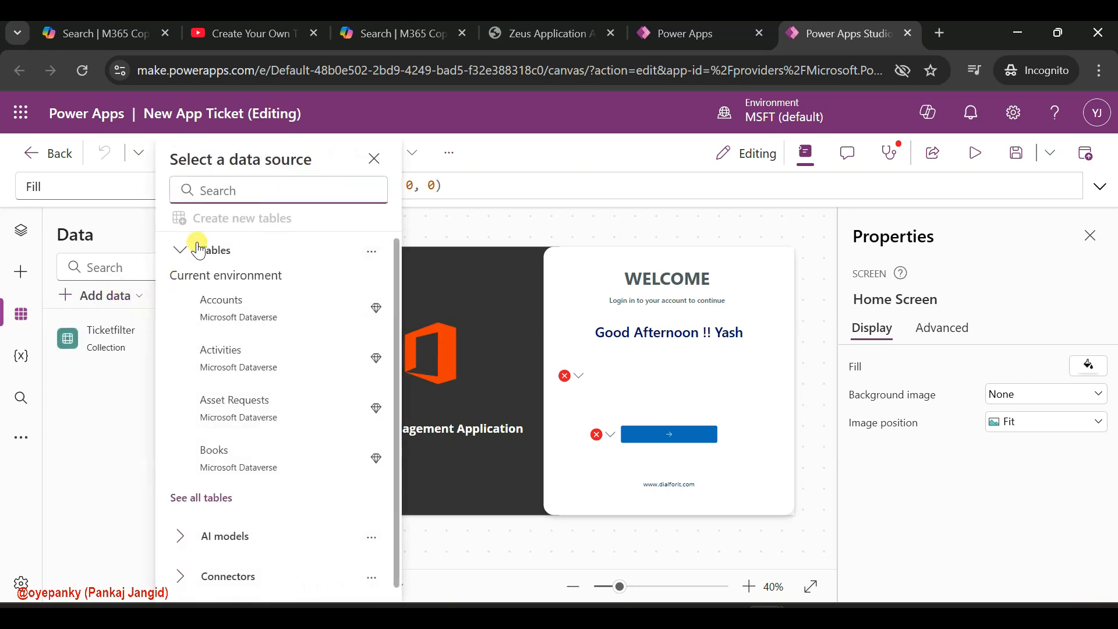
click(239, 578)
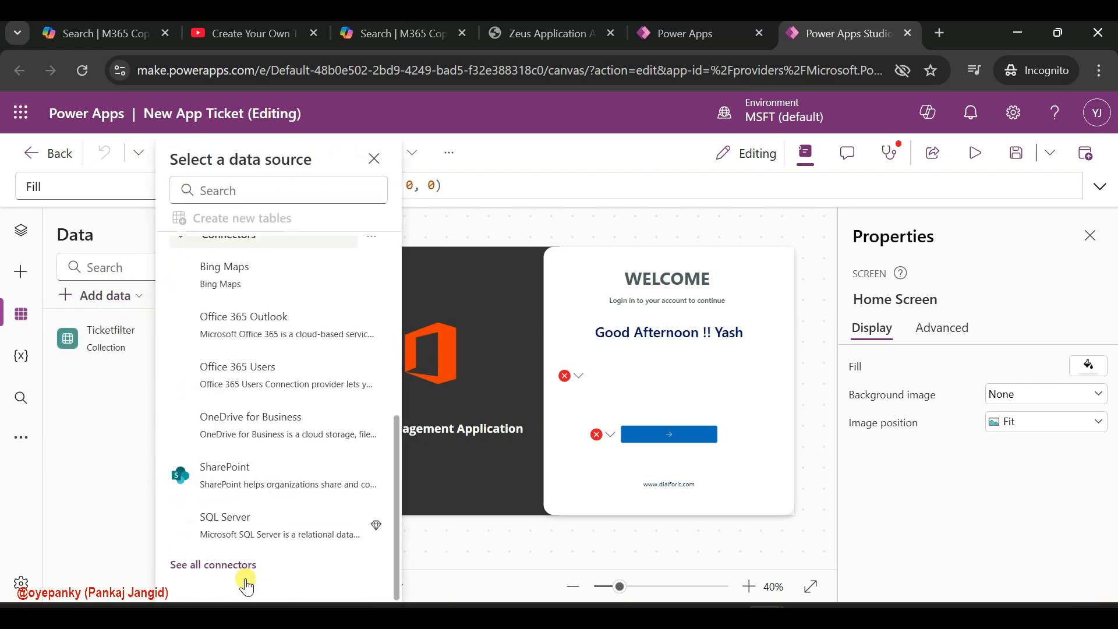
click(254, 486)
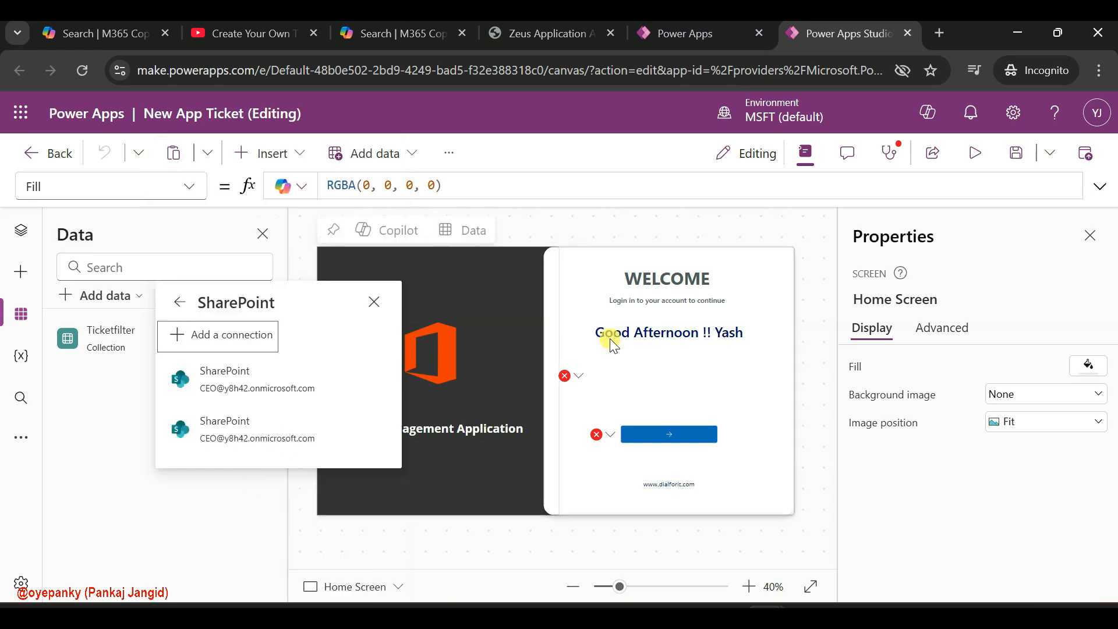
click(220, 378)
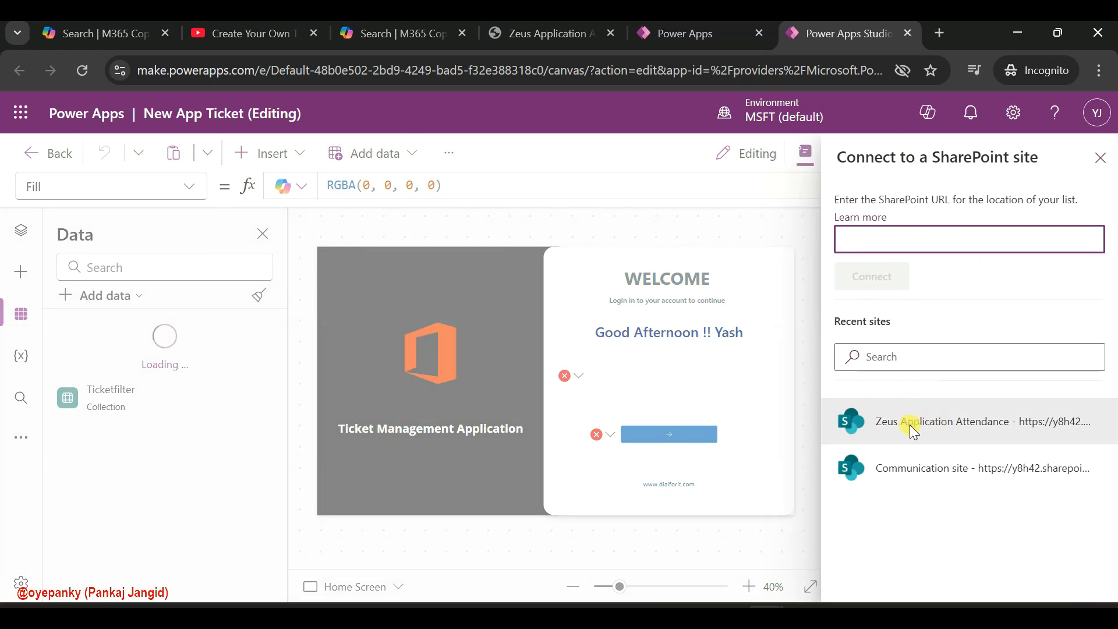
click(542, 33)
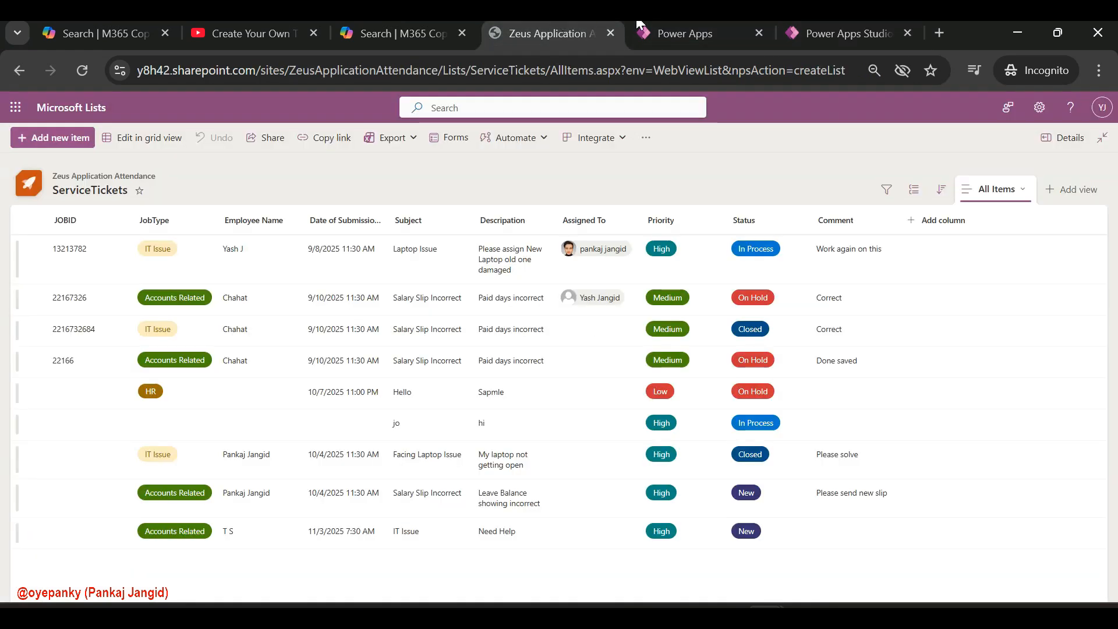
click(793, 29)
click(924, 425)
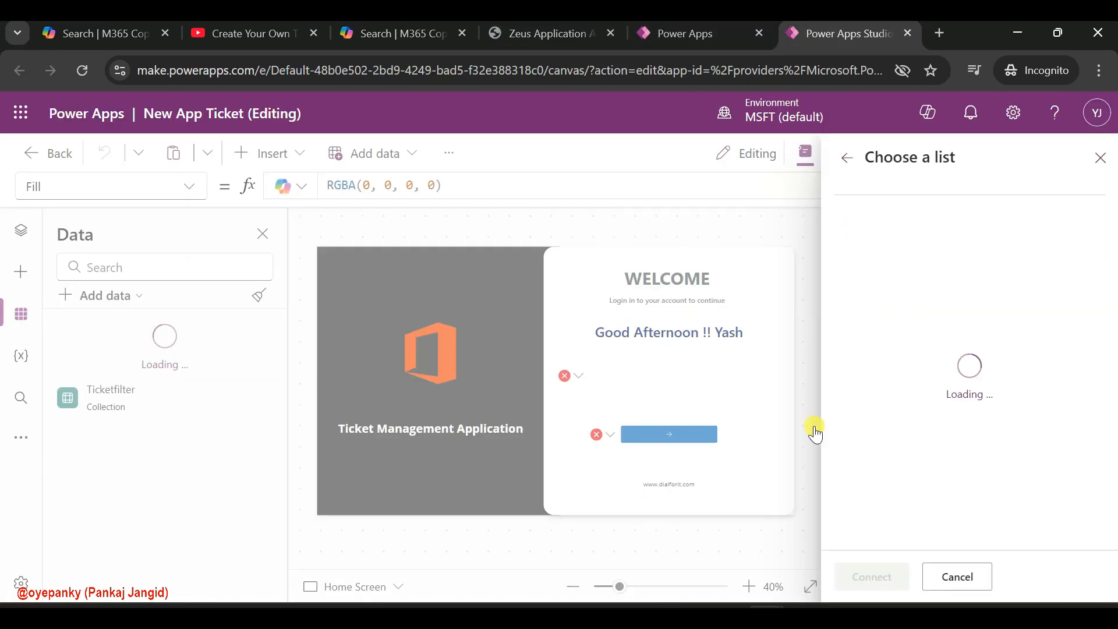
click(847, 279)
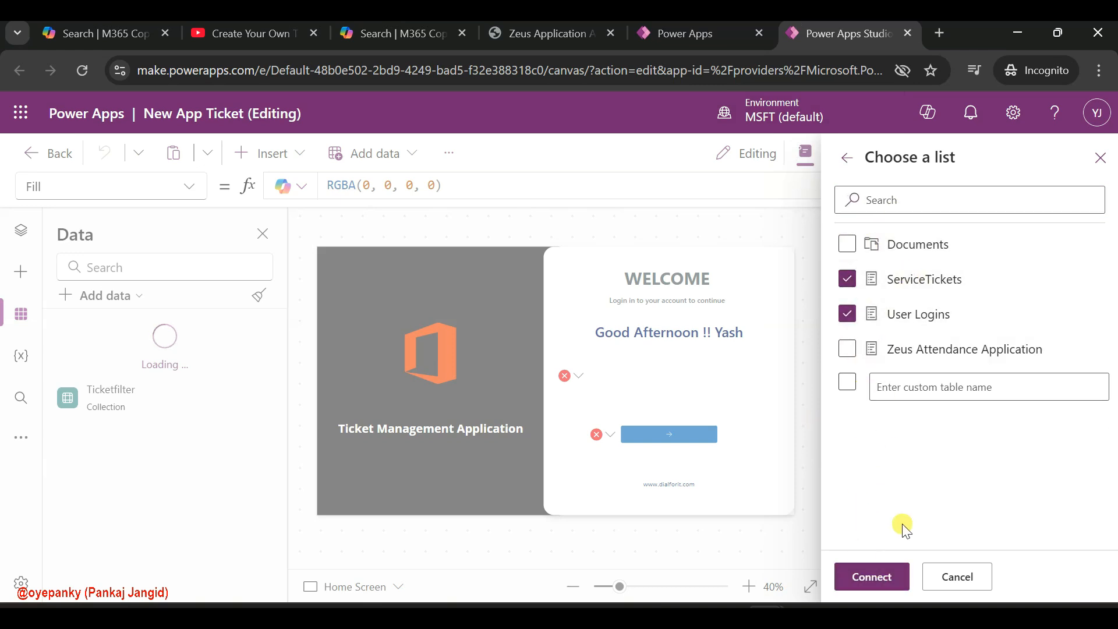
click(868, 583)
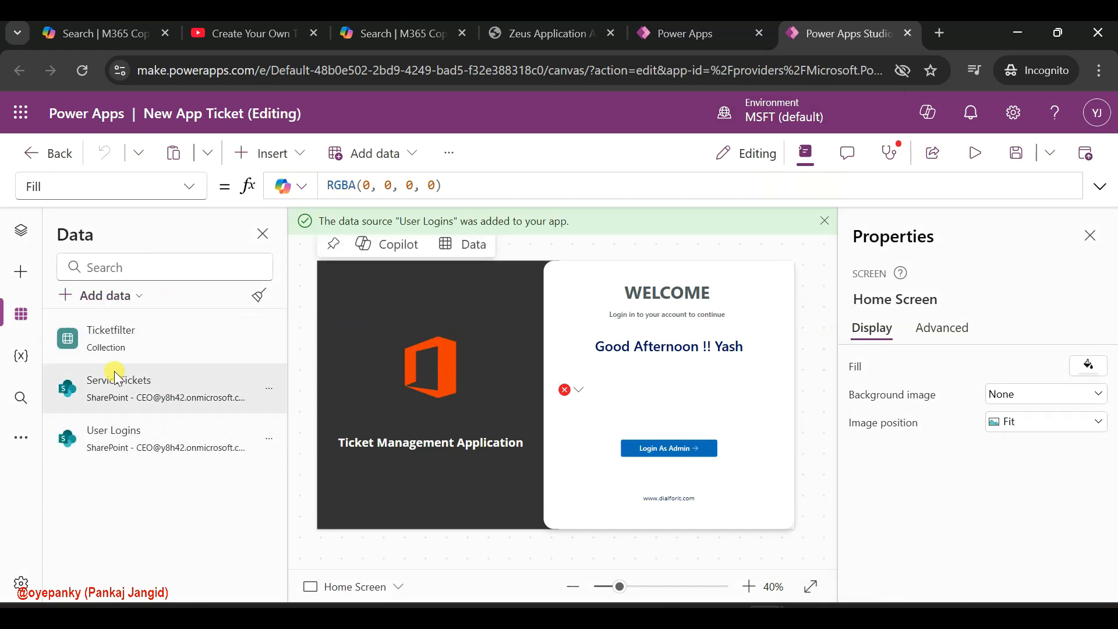
Examine the Text formula of the Home Screen label with the error below the greeting, checking its User Logins lookup
click(21, 230)
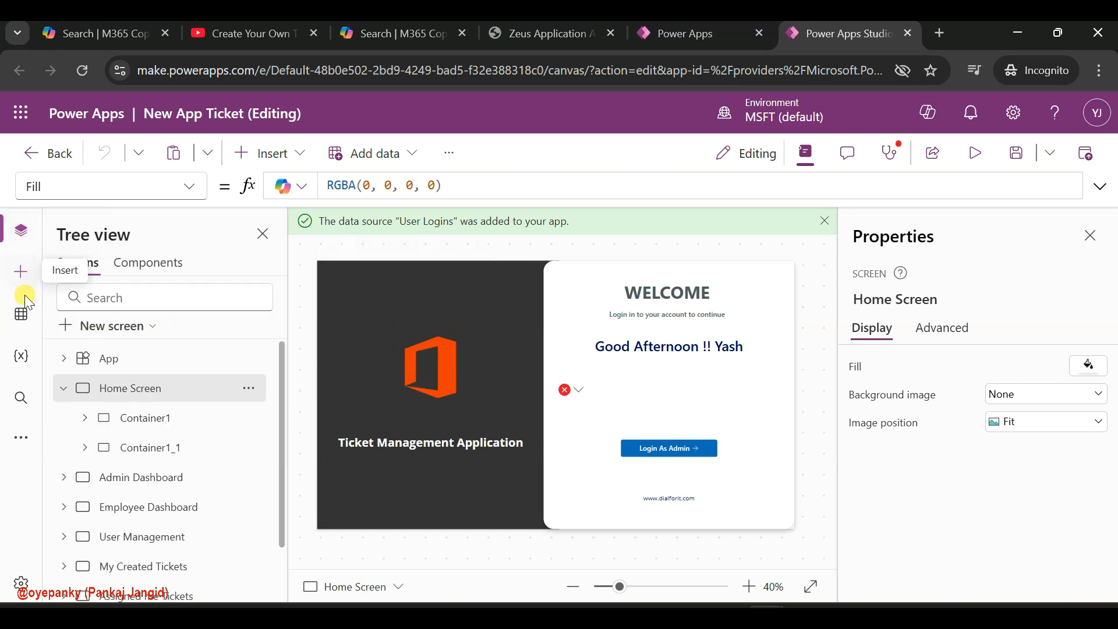
click(67, 389)
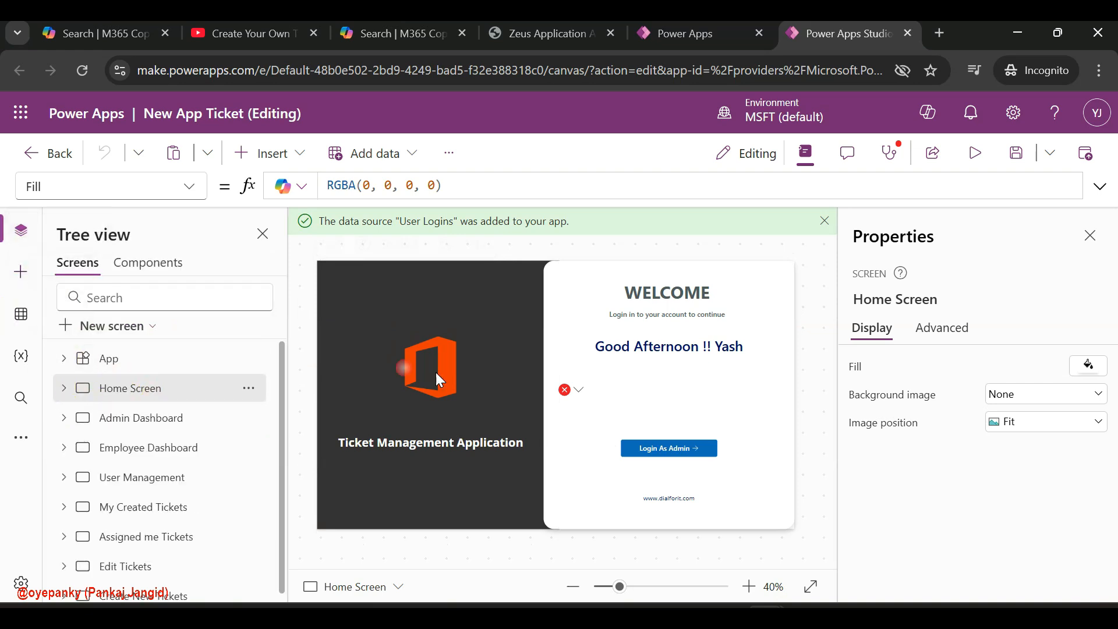
click(577, 390)
click(611, 416)
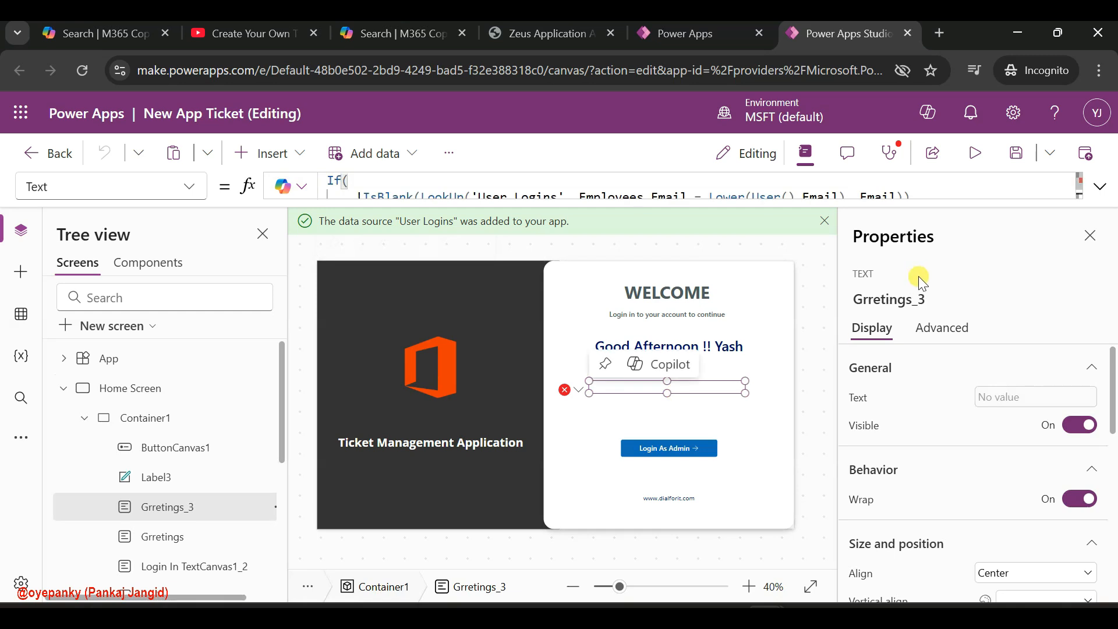
click(1100, 188)
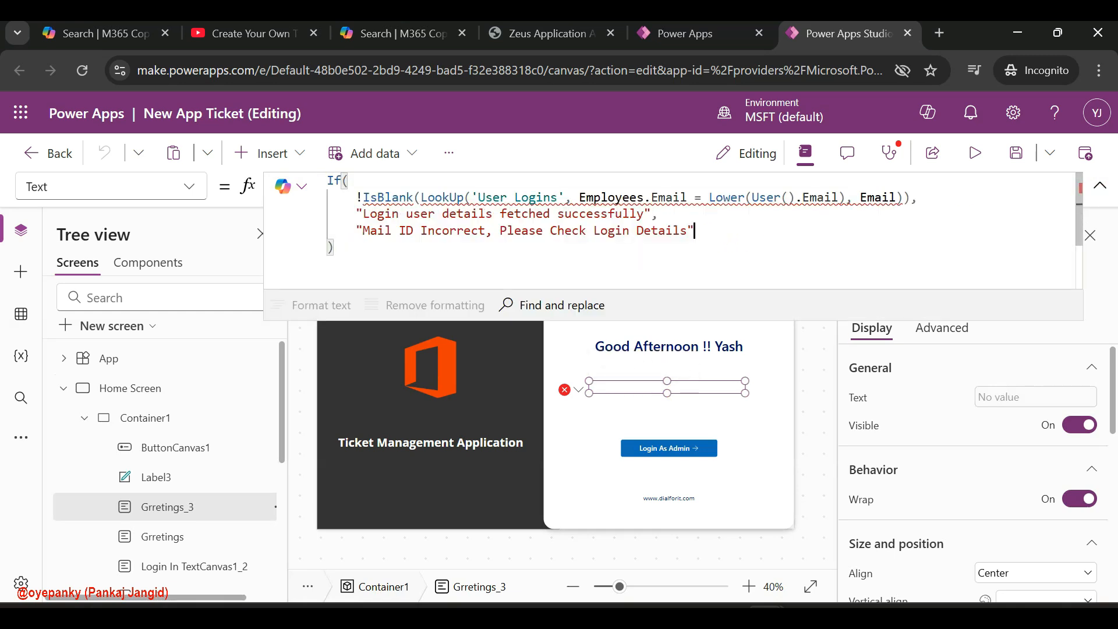
click(630, 198)
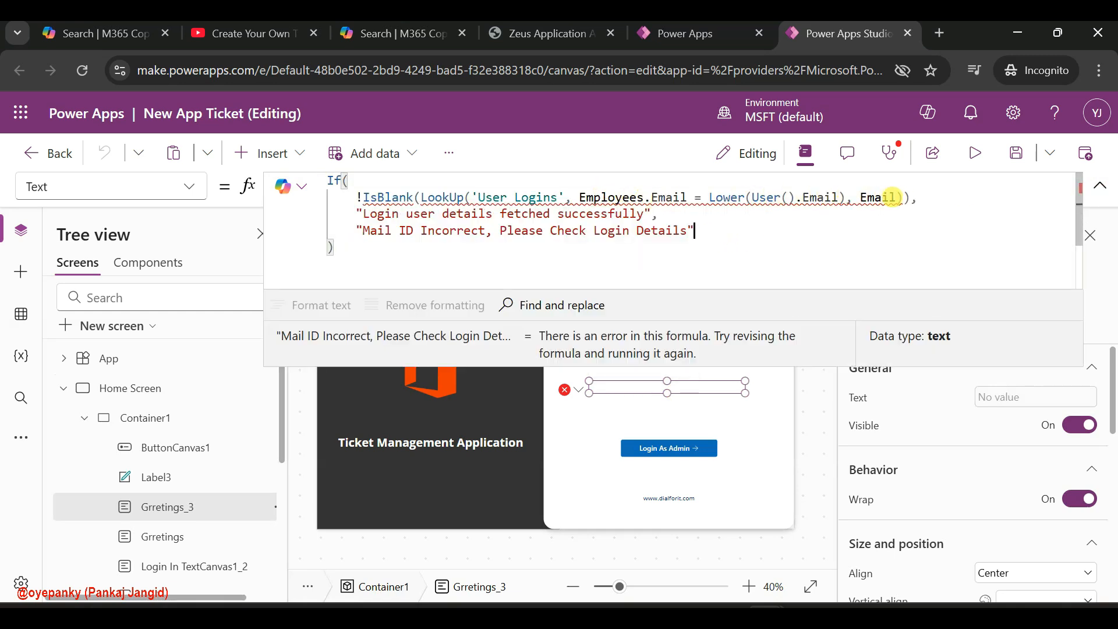
mouse_move(891, 198)
click(434, 215)
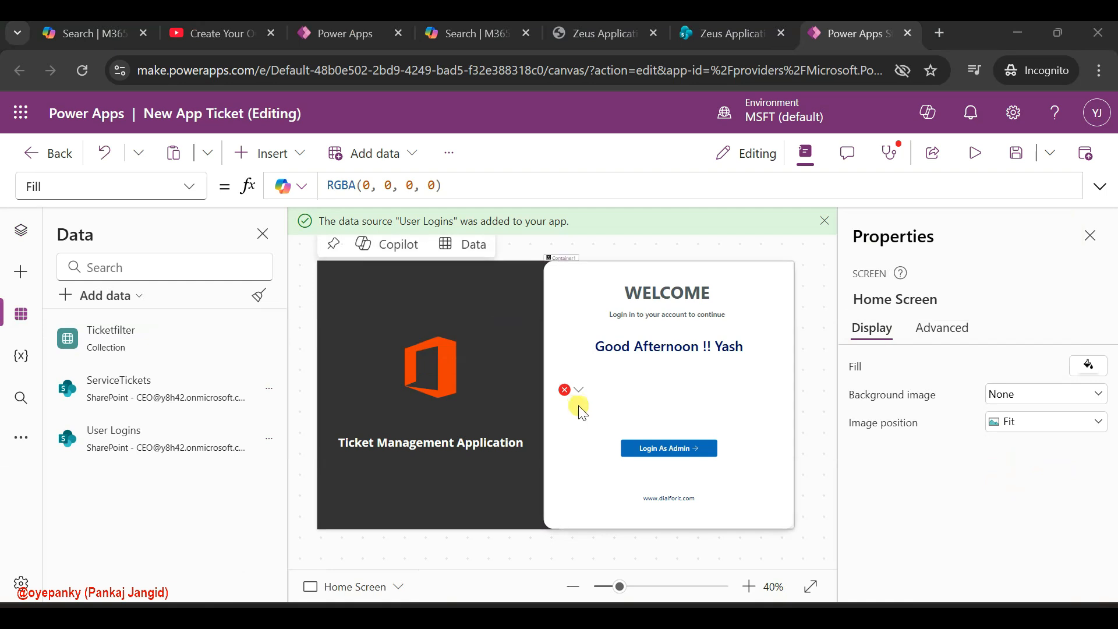
click(578, 391)
click(577, 409)
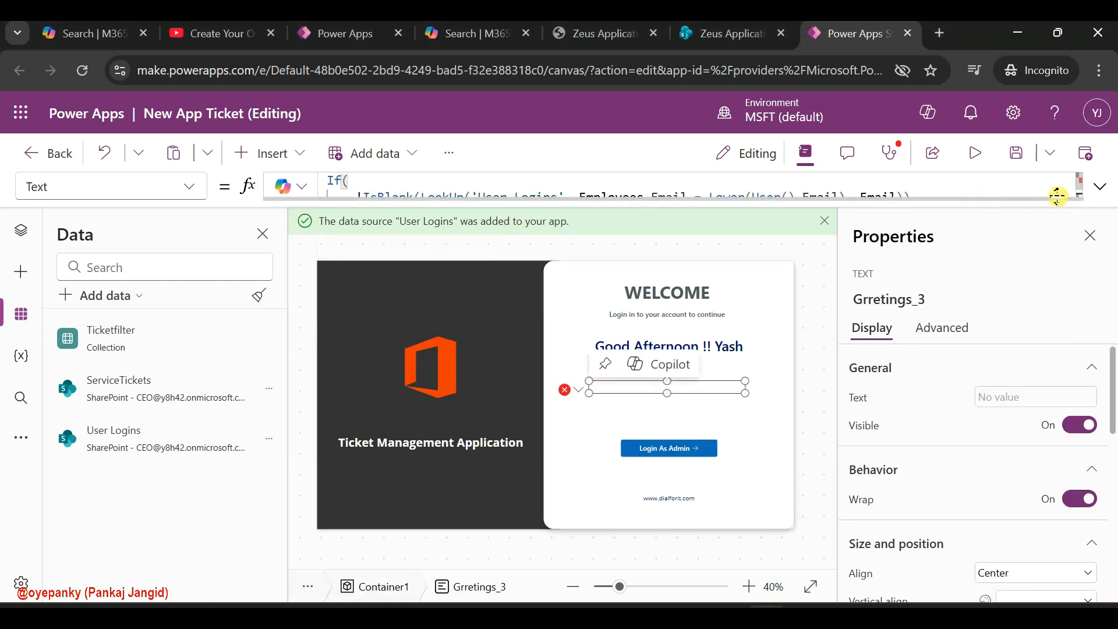
Check the Employees column in the SharePoint User Logins list and change the label formula's LookUp result to Employees.Email
click(1106, 191)
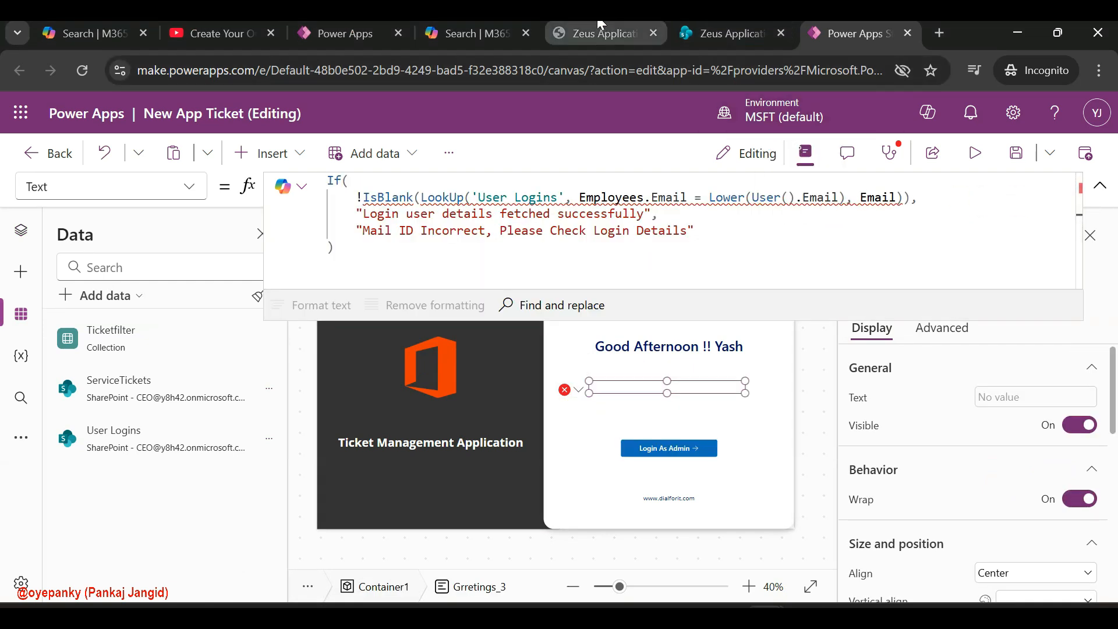
click(624, 24)
click(728, 22)
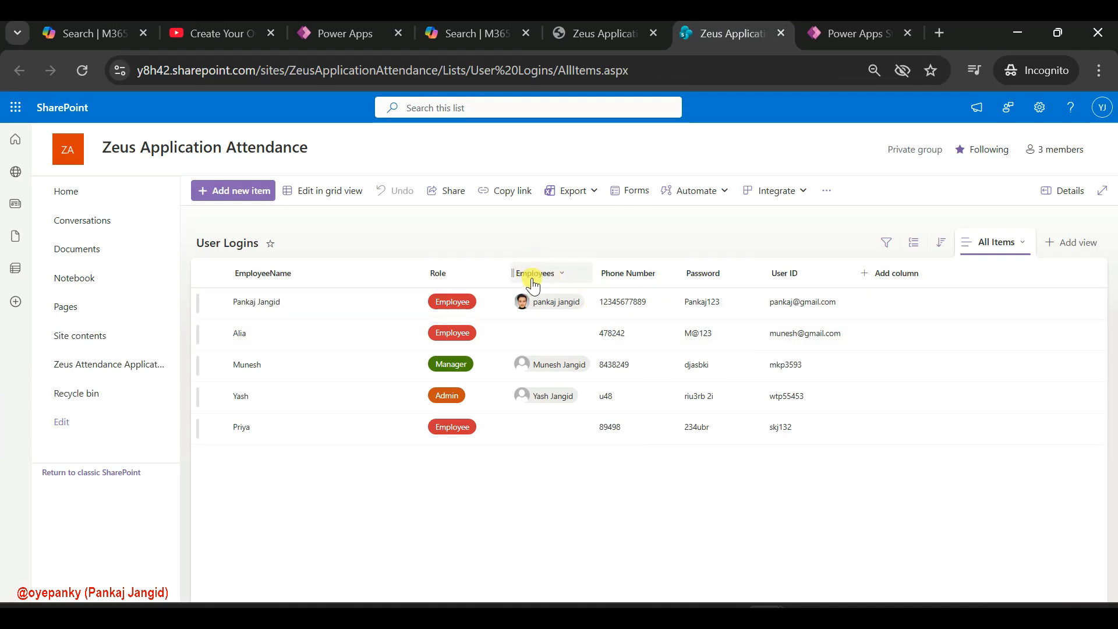
click(847, 24)
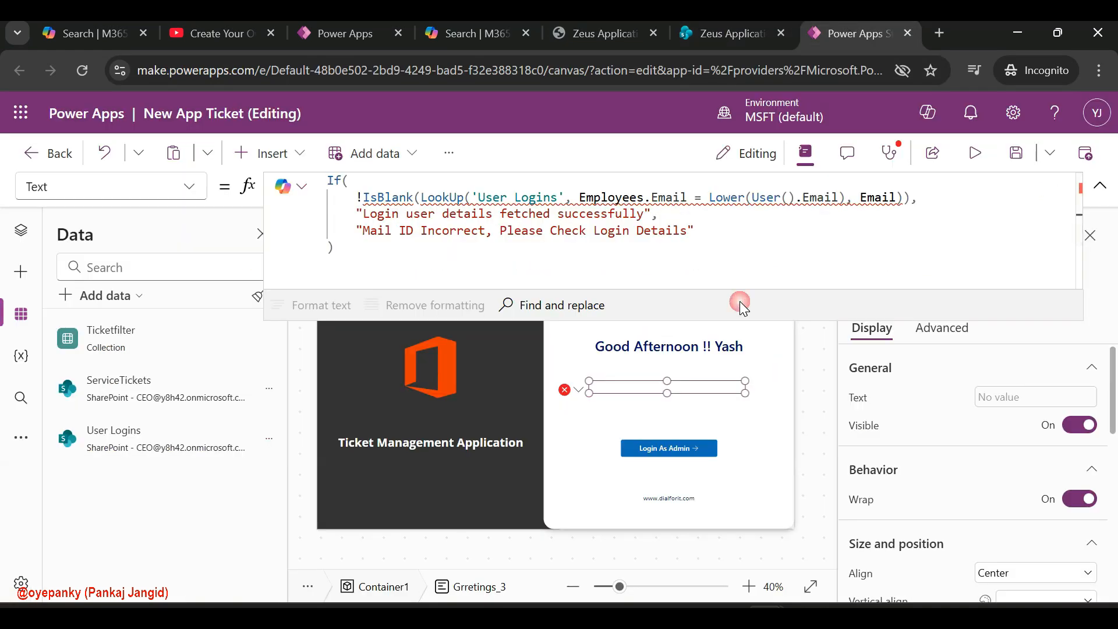
double_click(873, 198)
text(Employees)
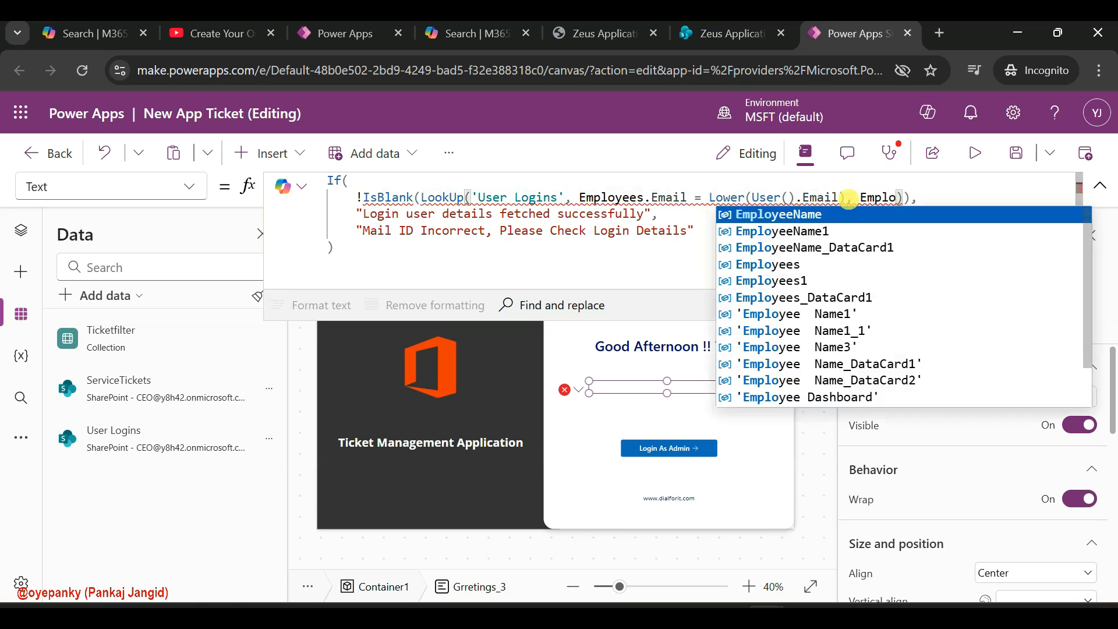
click(797, 268)
text(.Email)
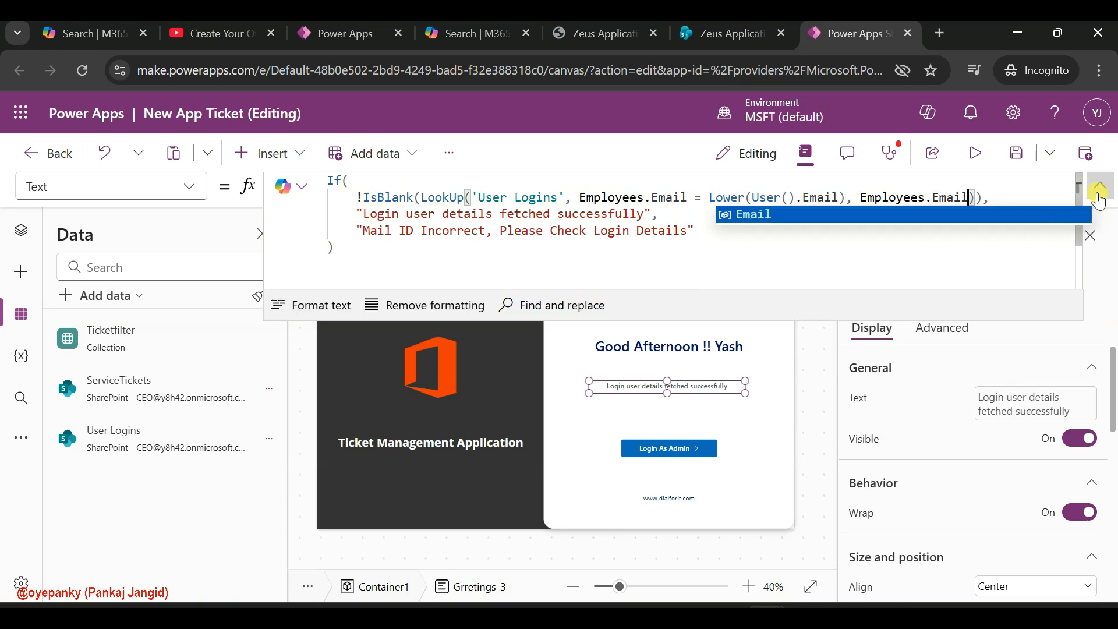
click(1098, 197)
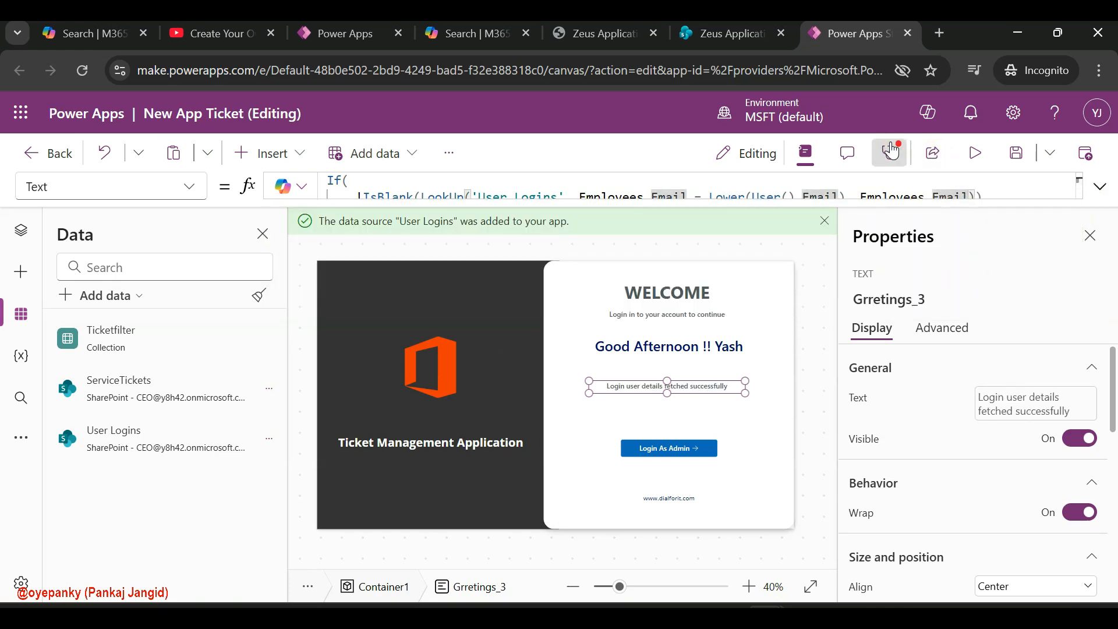
Open the Edit Tickets error for Table3's Items from the app's formula errors and inspect its EmployeeName reference
click(891, 150)
click(955, 326)
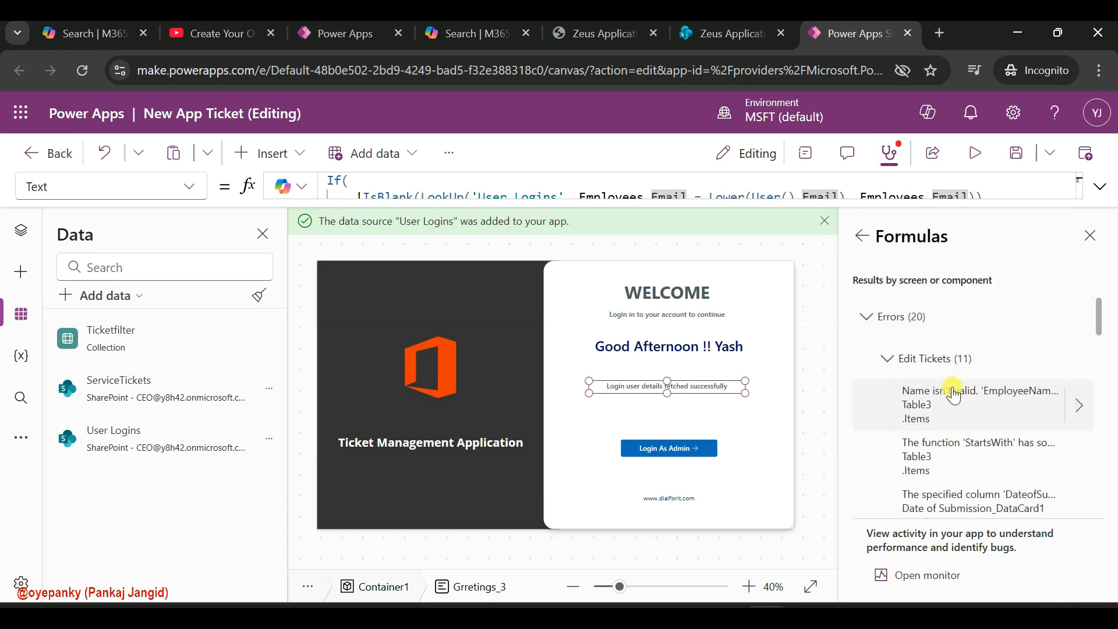
click(961, 402)
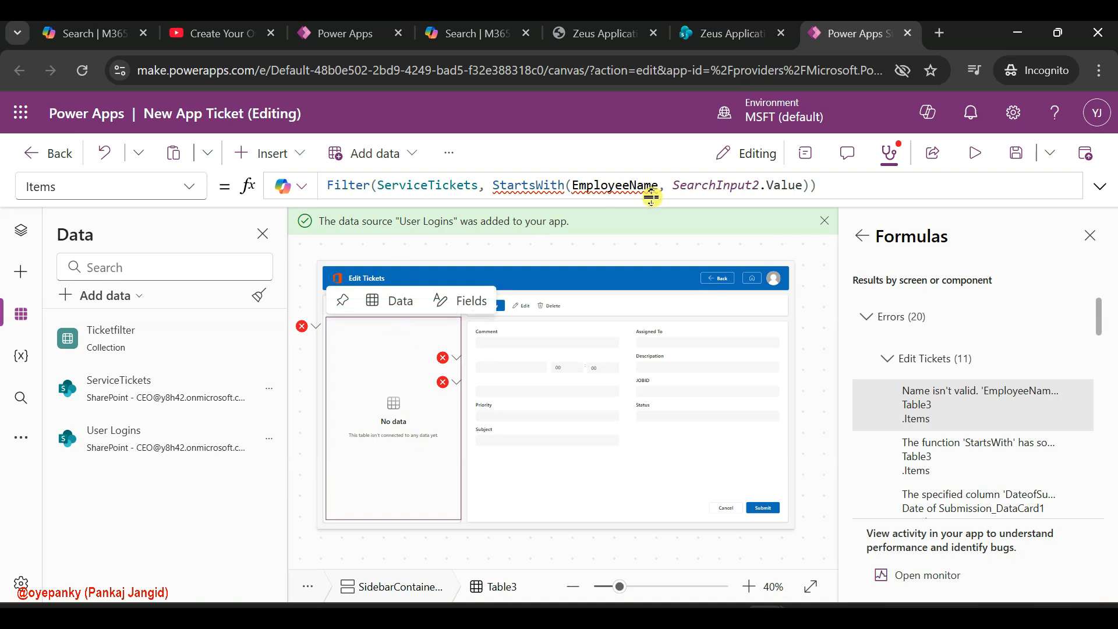
click(660, 185)
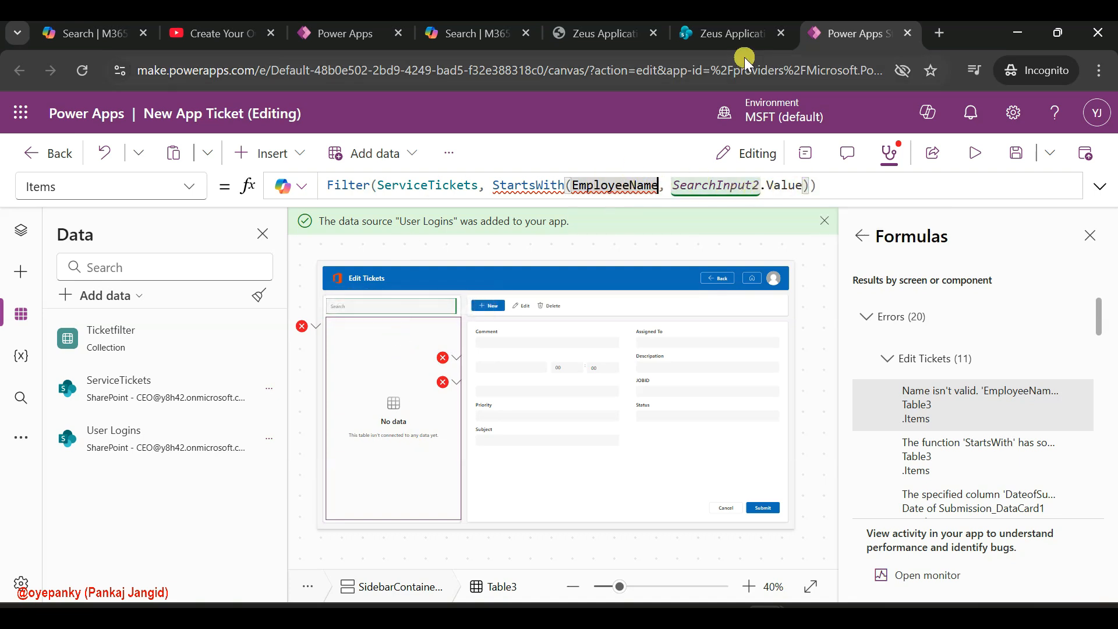
Switch to the ServiceTickets list in Microsoft Lists and rename its Employee Name column to EmployeeName
click(606, 21)
click(705, 26)
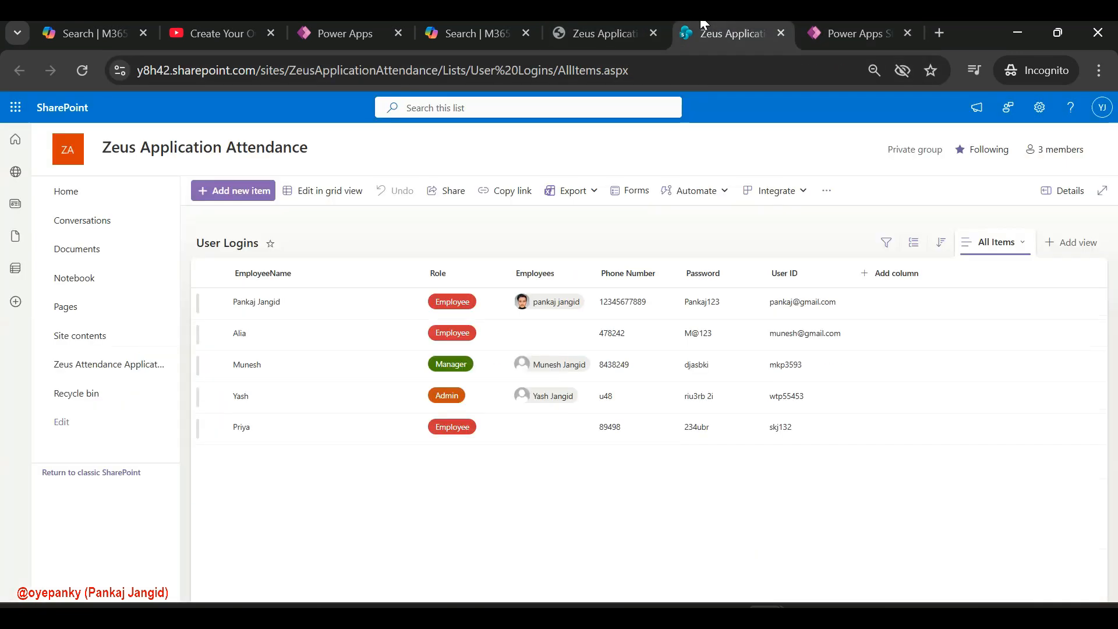
click(582, 24)
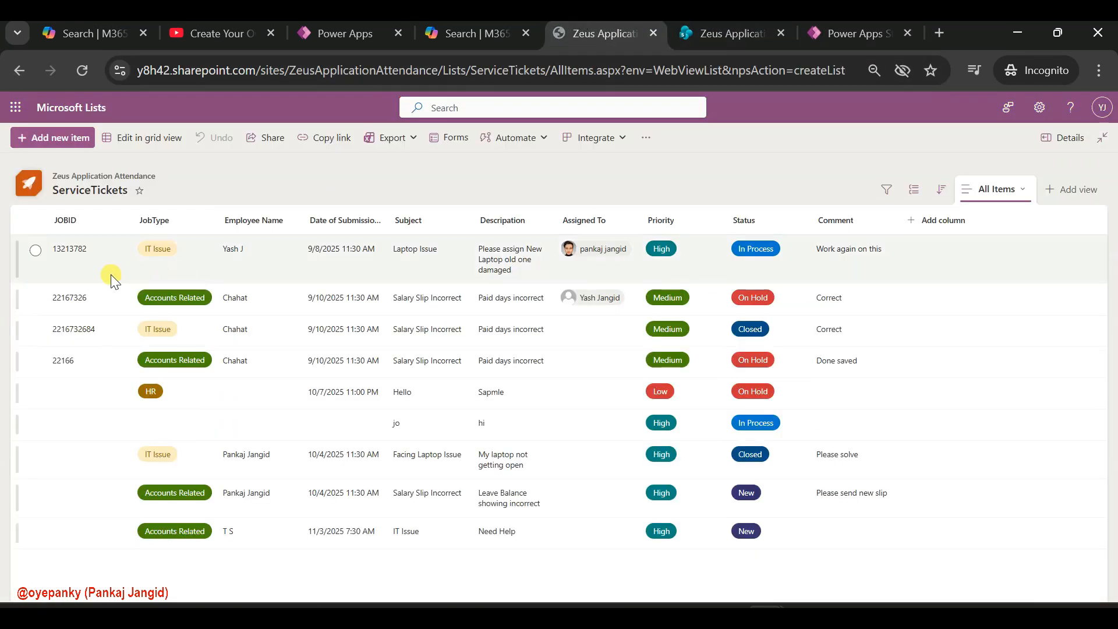
click(270, 218)
mouse_move(305, 345)
click(382, 344)
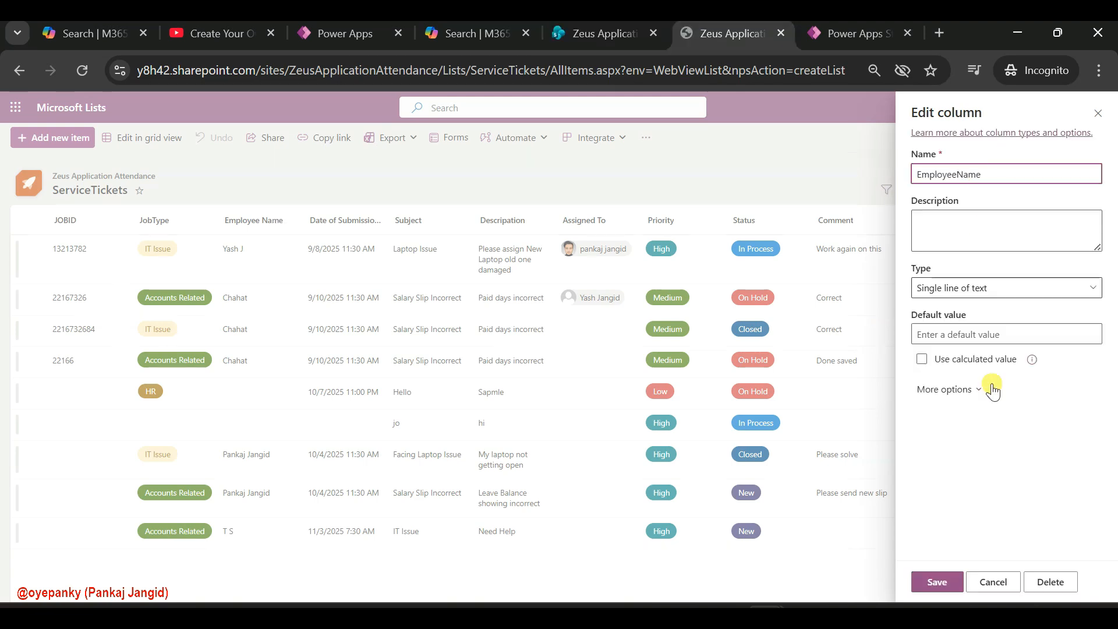
click(938, 582)
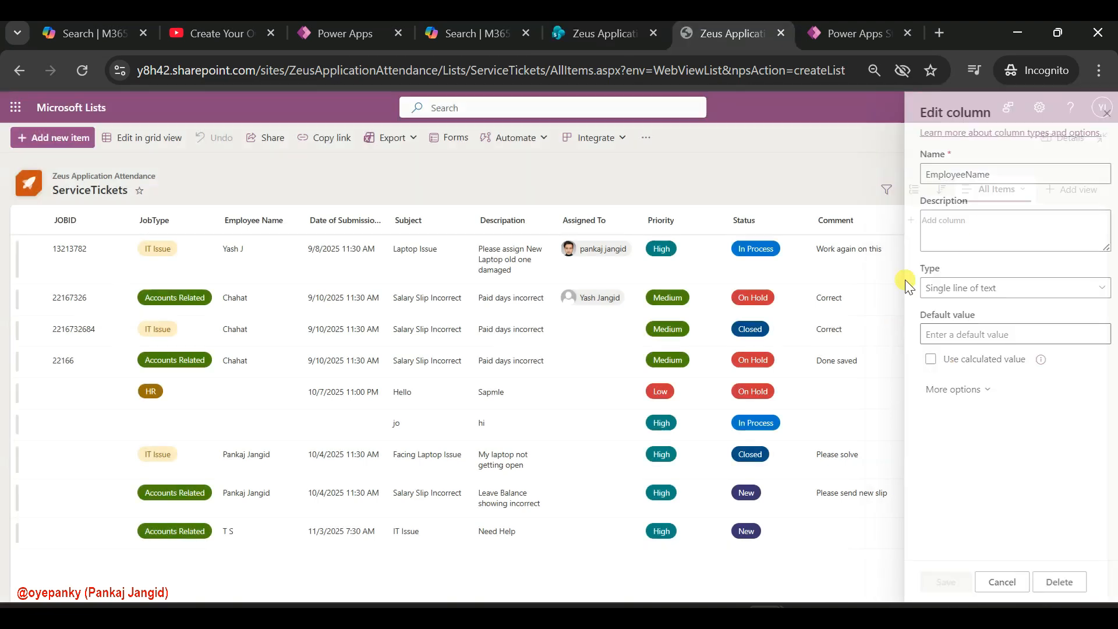
Return to Power Apps Studio and refresh the ServiceTickets data source
click(856, 32)
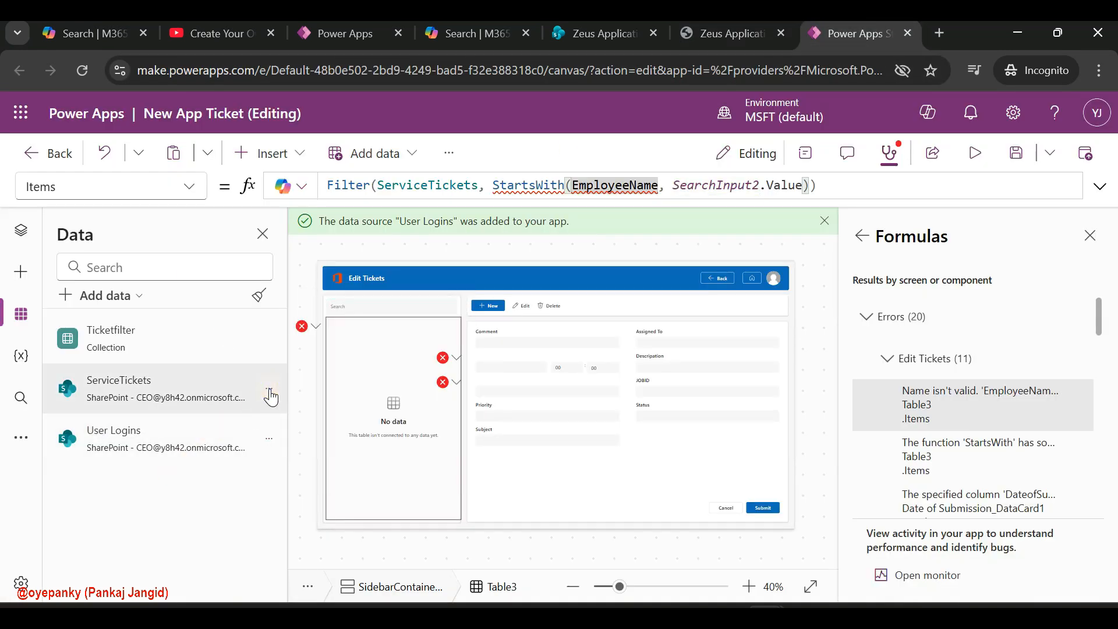
click(269, 389)
click(317, 453)
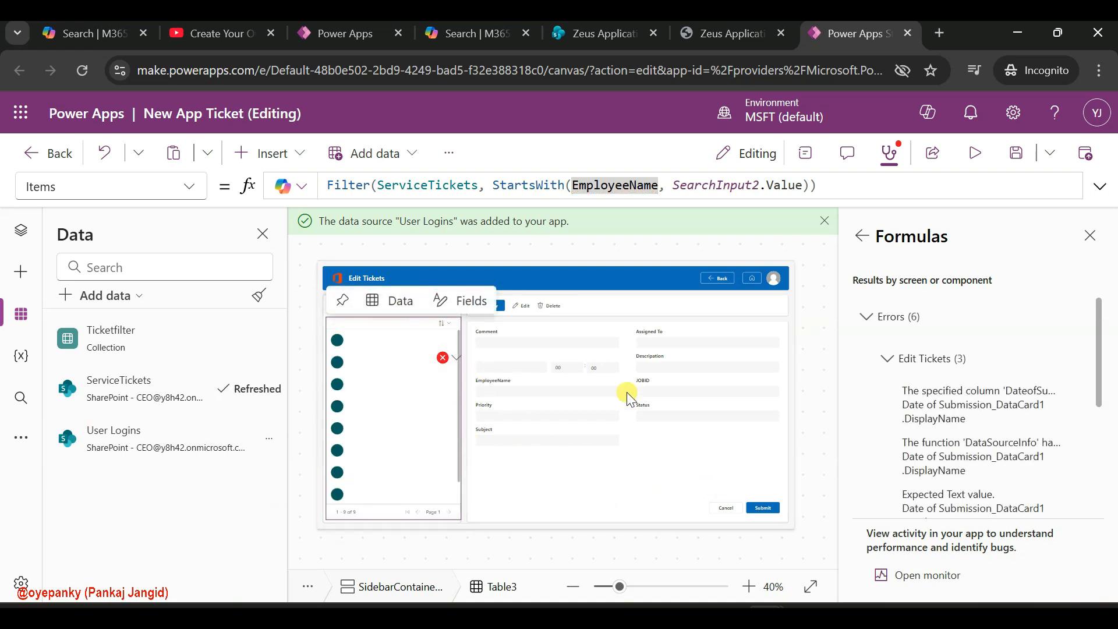
Copy DateofSubmission from the Date of Submission card's failing formula and rename the matching ServiceTickets list column to it in Microsoft Lists
click(953, 407)
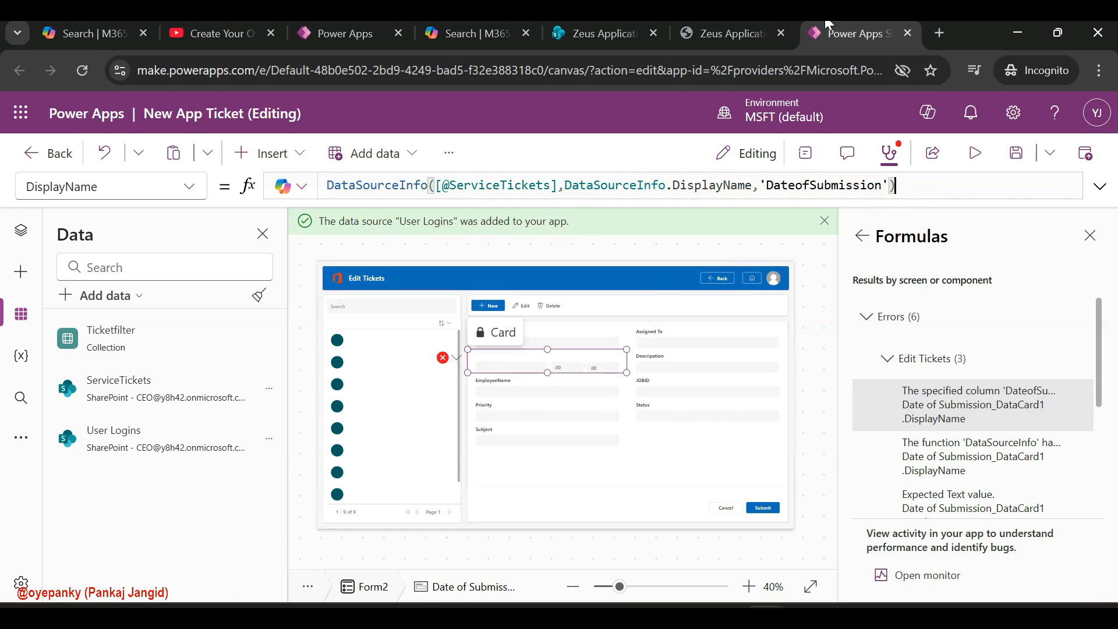
click(712, 26)
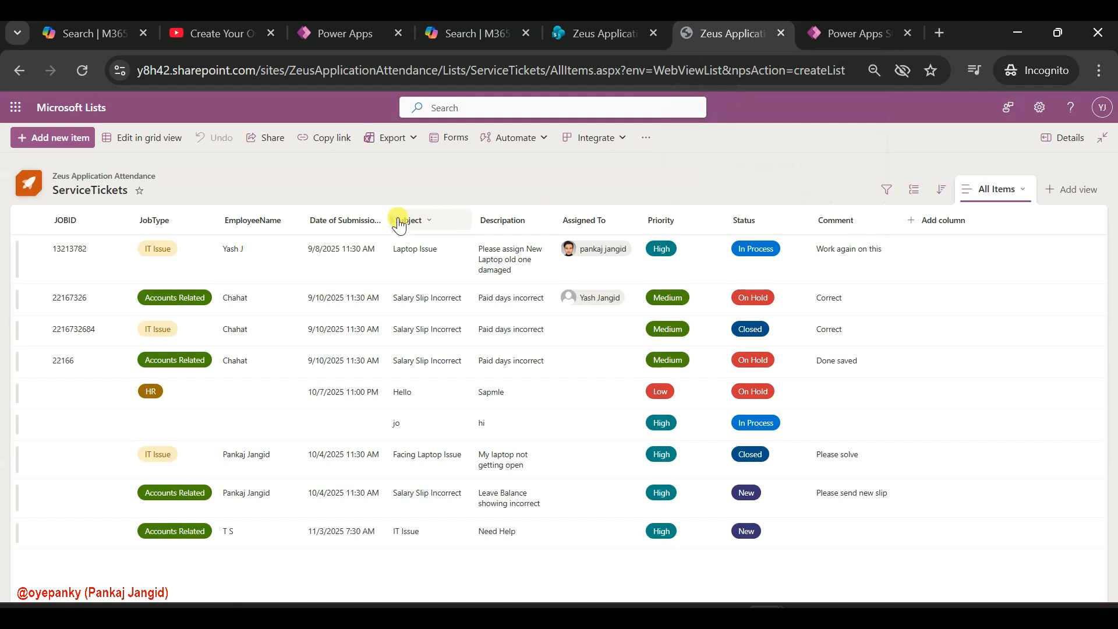
drag(387, 220, 451, 217)
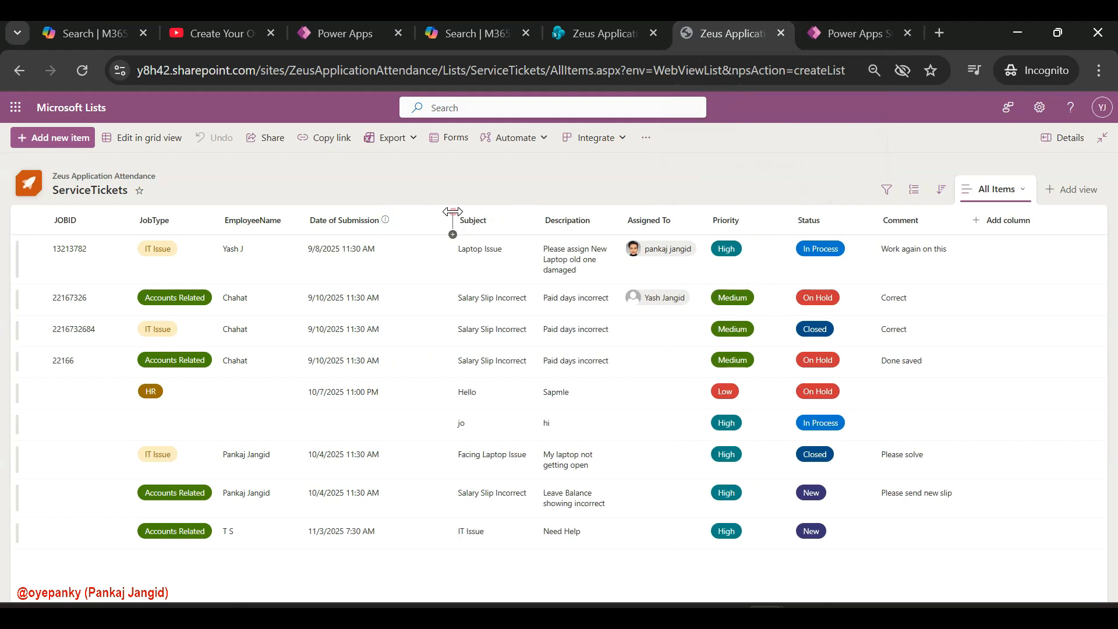
click(367, 221)
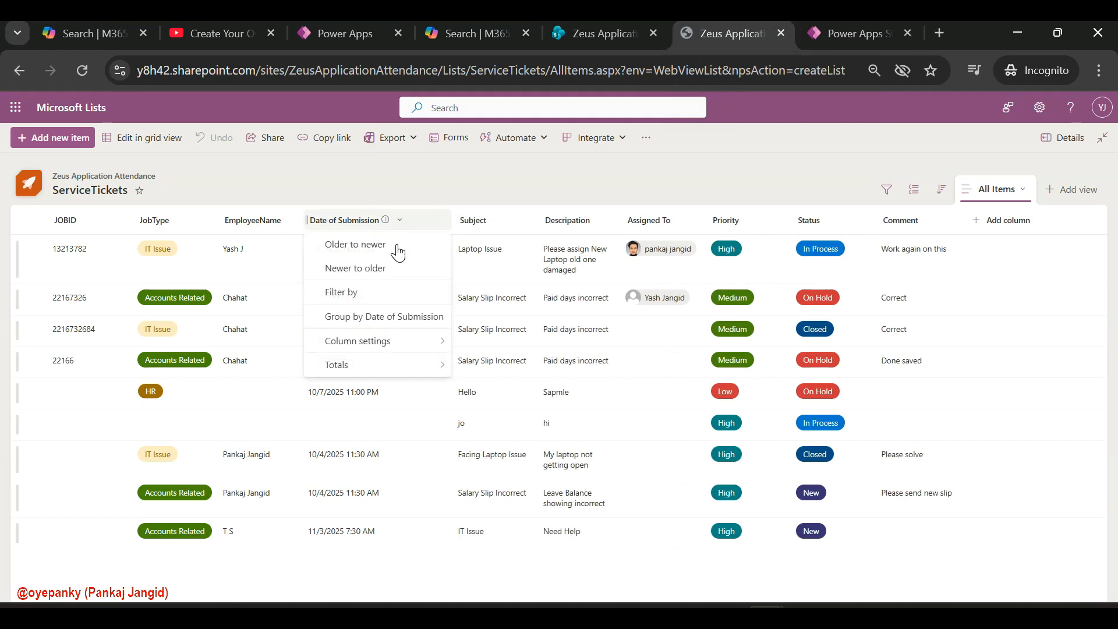
click(391, 343)
click(474, 342)
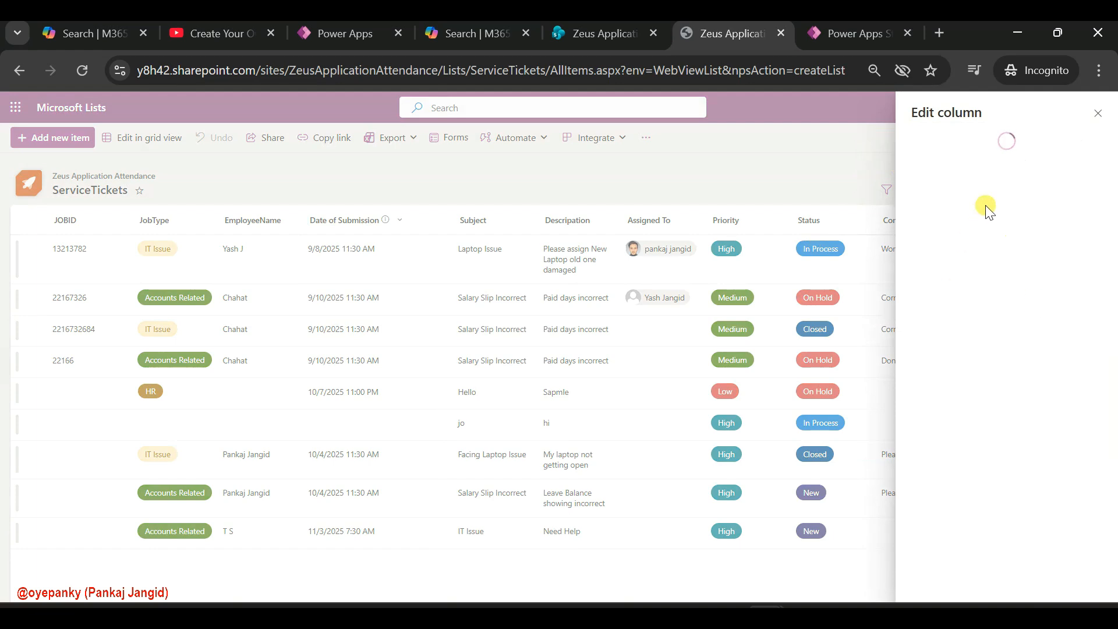
click(856, 33)
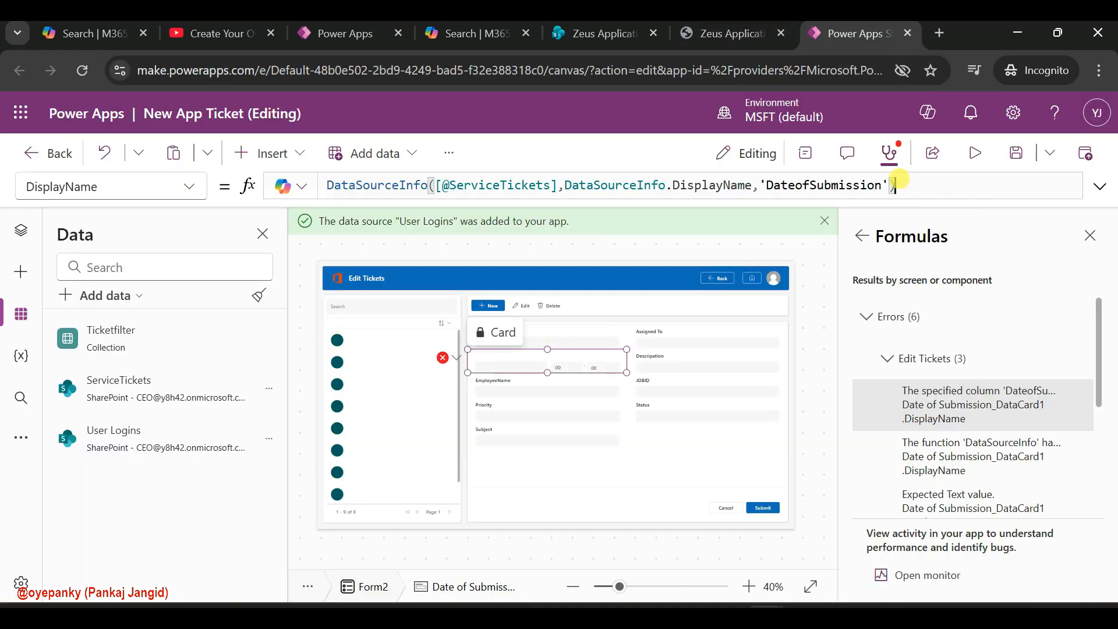
drag(866, 185, 765, 185)
key(ctrl+c)
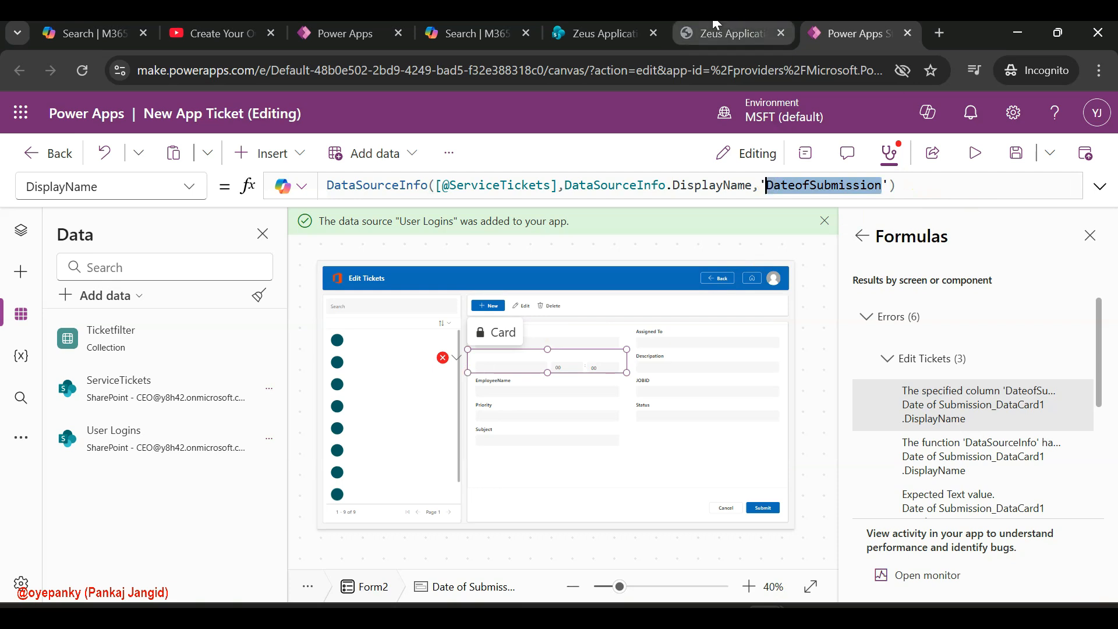
click(719, 29)
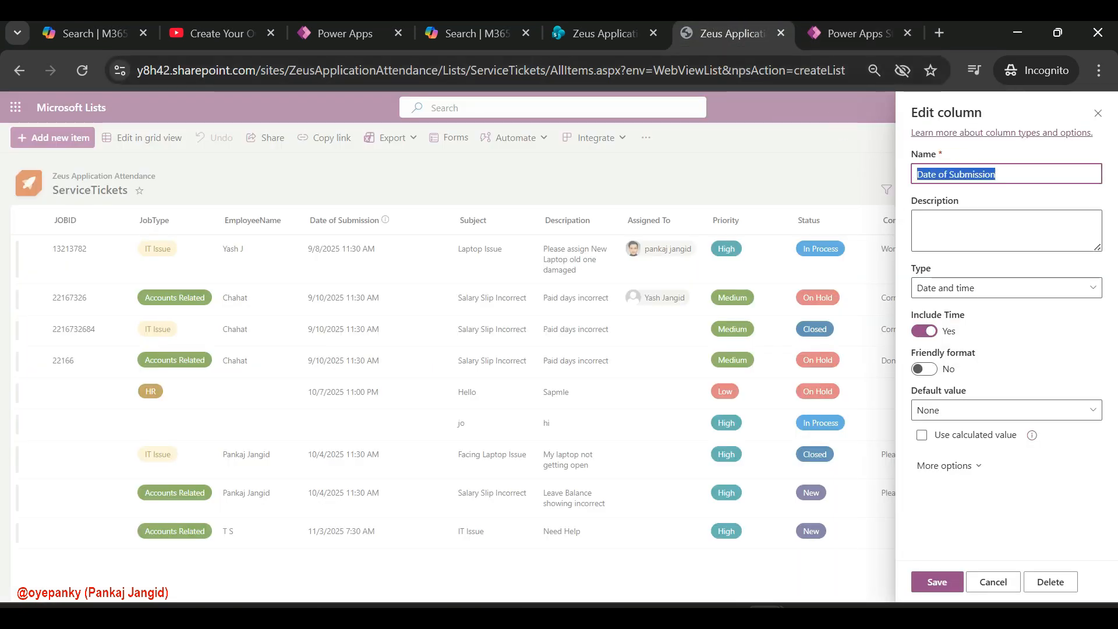
key(ctrl+v)
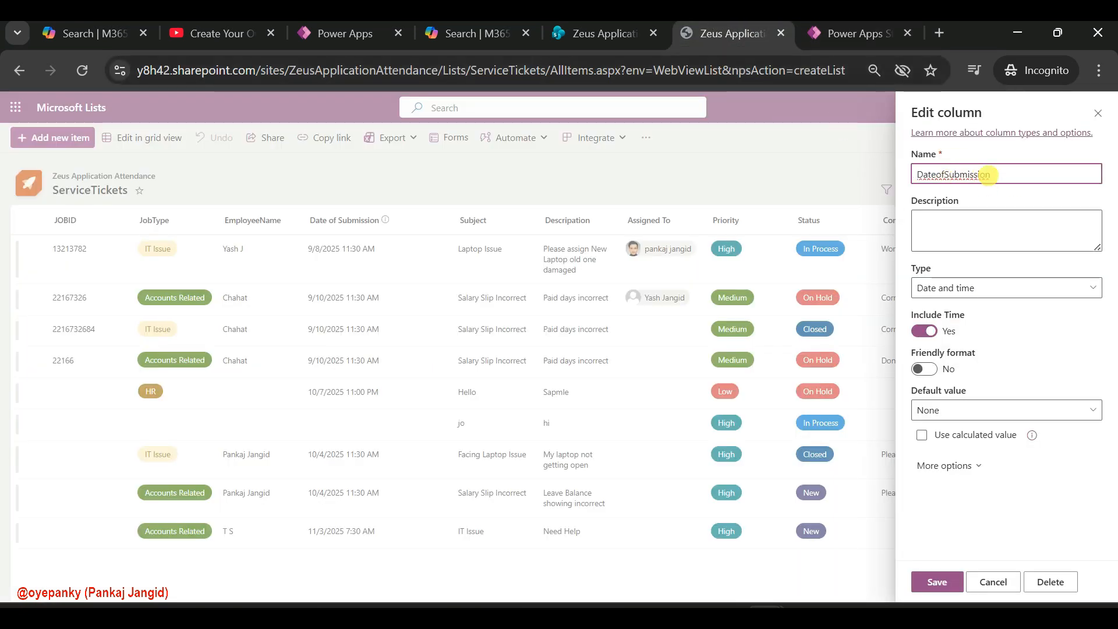
click(937, 582)
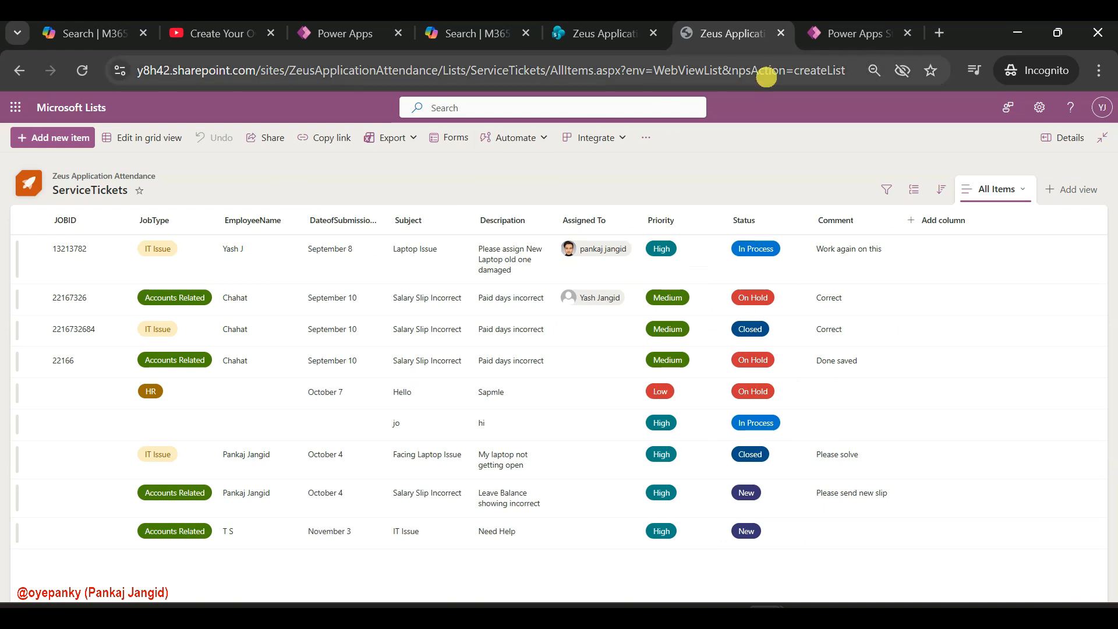
Switch back to Power Apps Studio, refresh the ServiceTickets data source again and close the formula error list
click(871, 26)
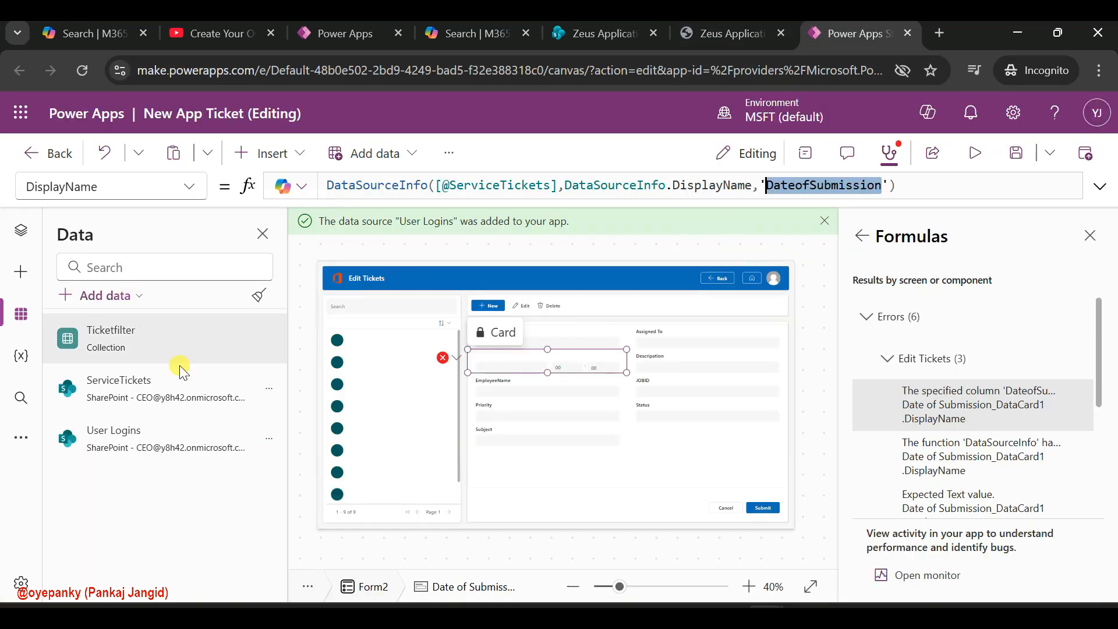
click(268, 388)
click(296, 449)
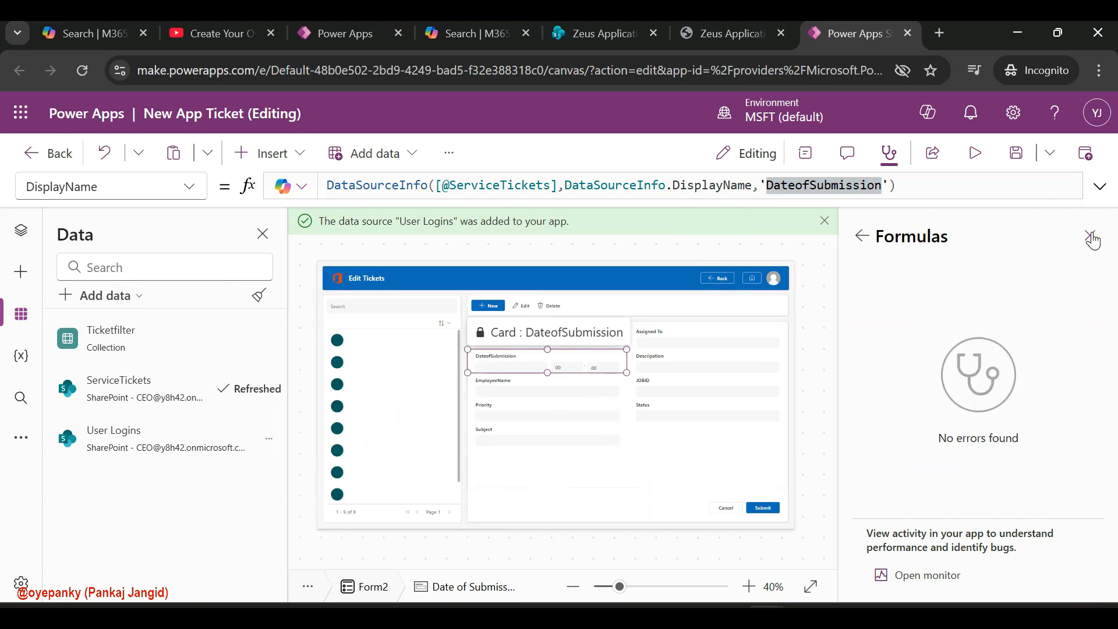
click(1089, 235)
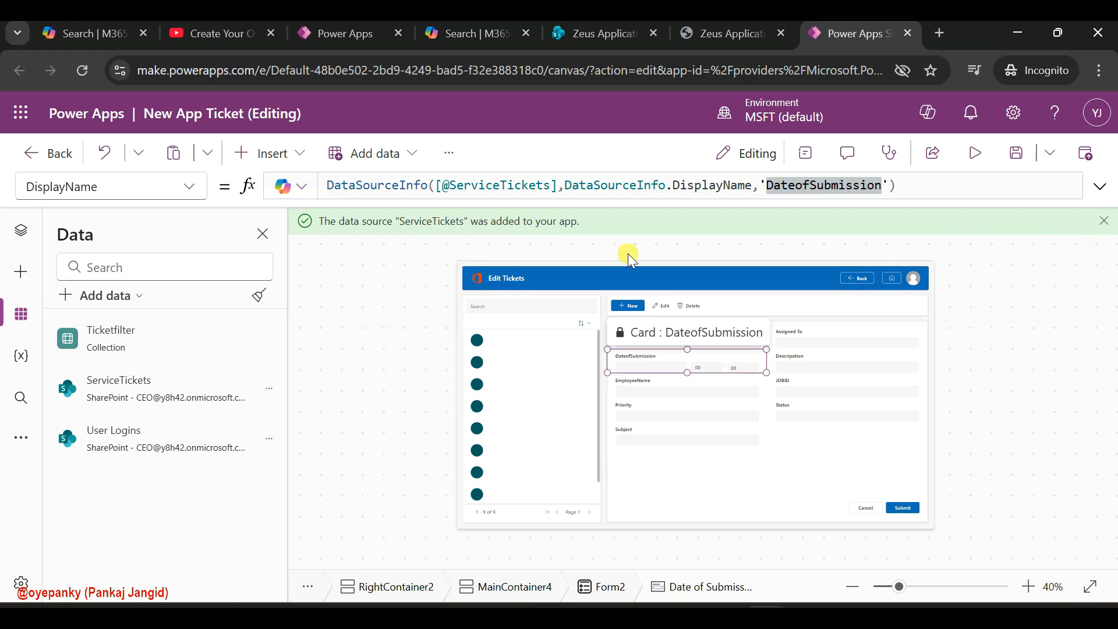
Log in as admin from the Home Screen and check the ticket cards on the Admin Dashboard and the User Management screen
click(29, 238)
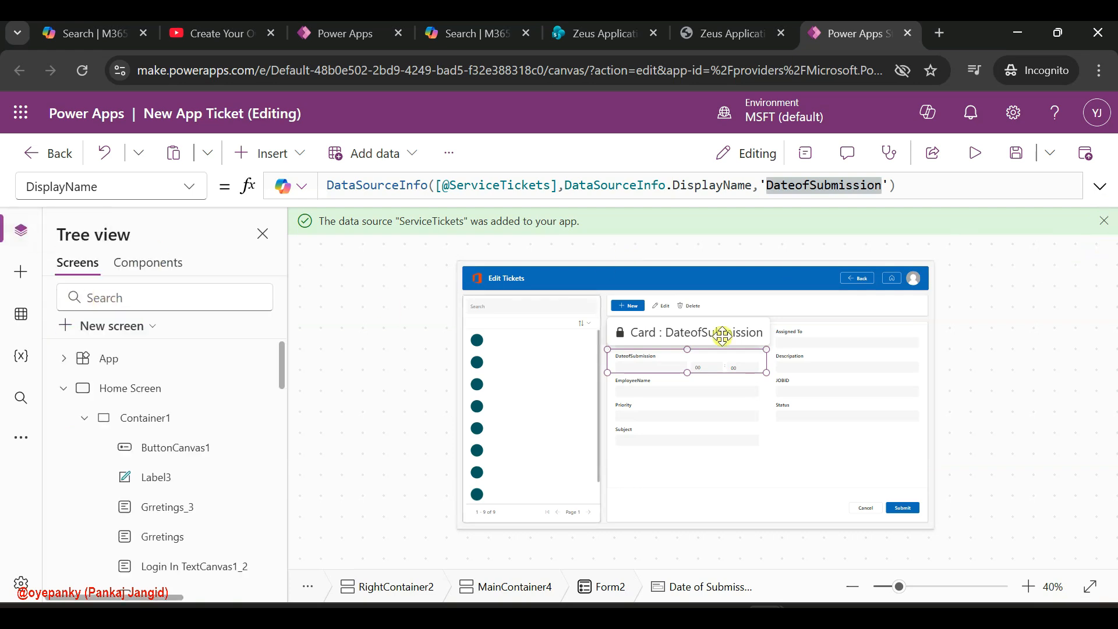
click(129, 366)
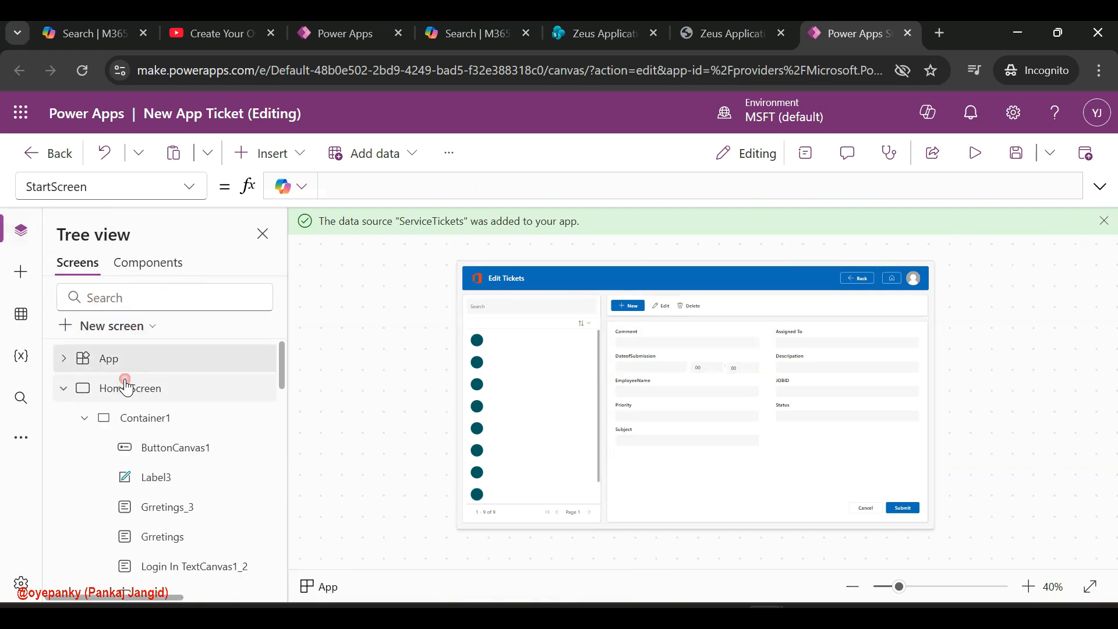
click(130, 385)
alt+click(791, 457)
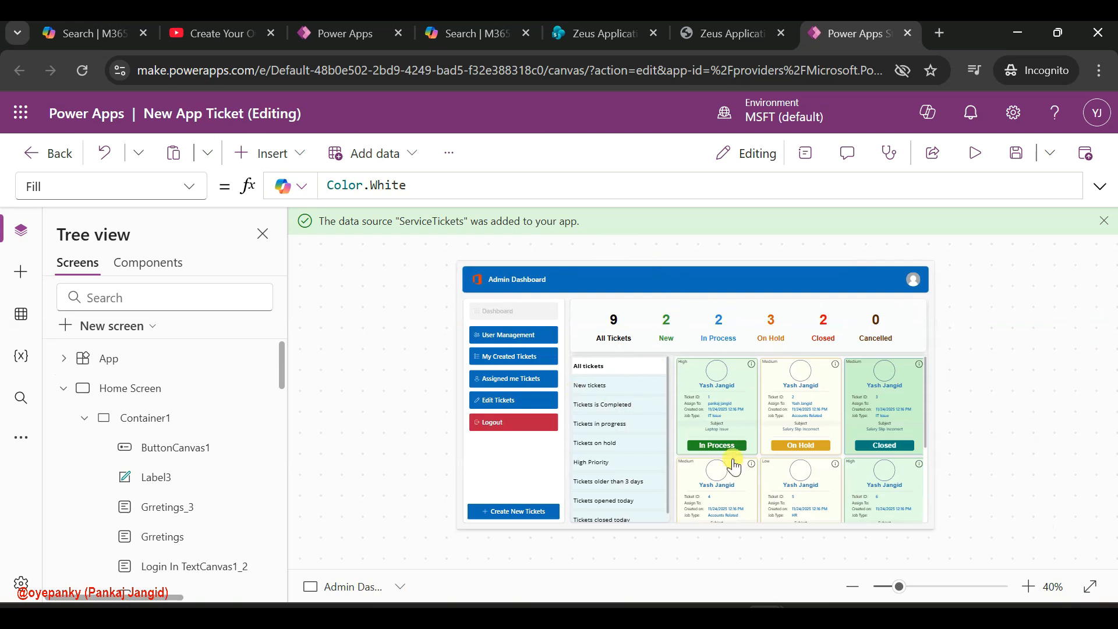
scroll(822, 451, down, 3)
scroll(822, 448, up, 5)
alt+click(514, 342)
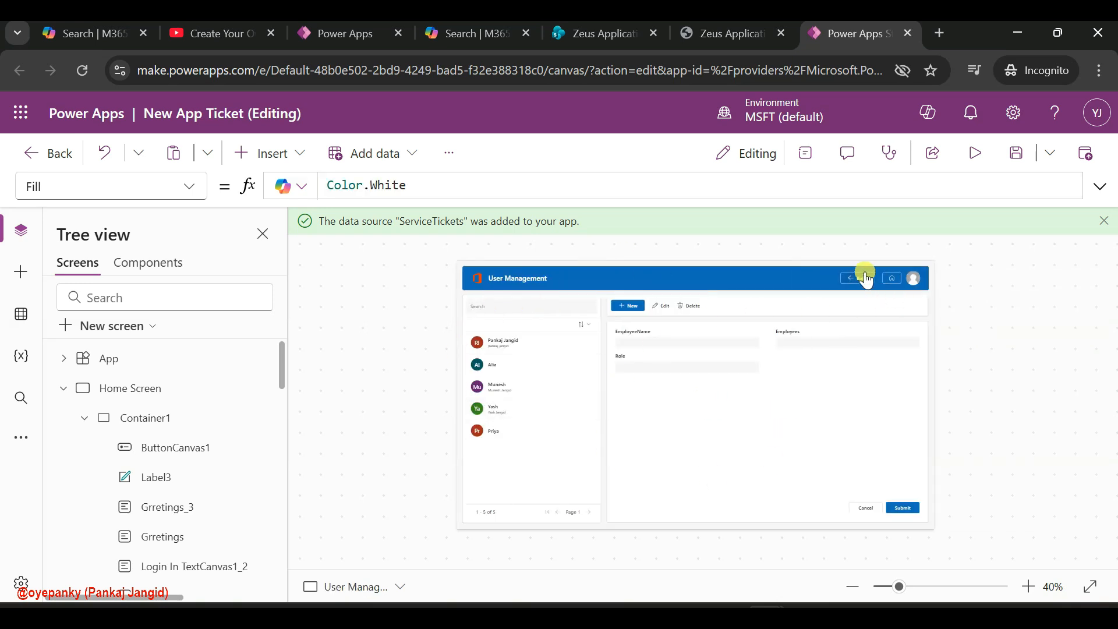
alt+click(856, 286)
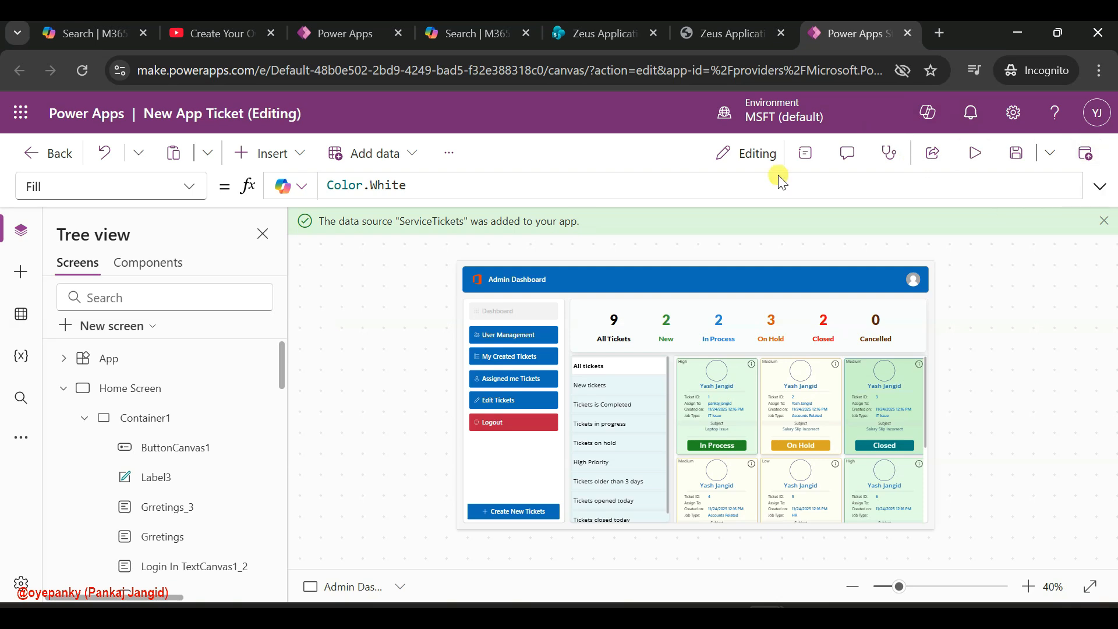
click(64, 388)
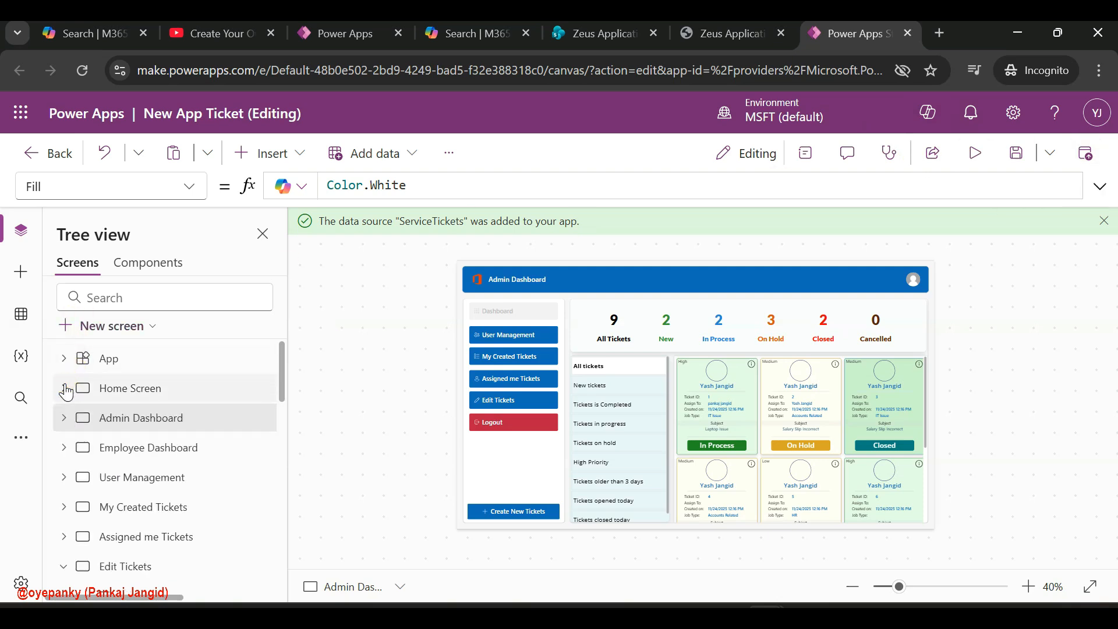